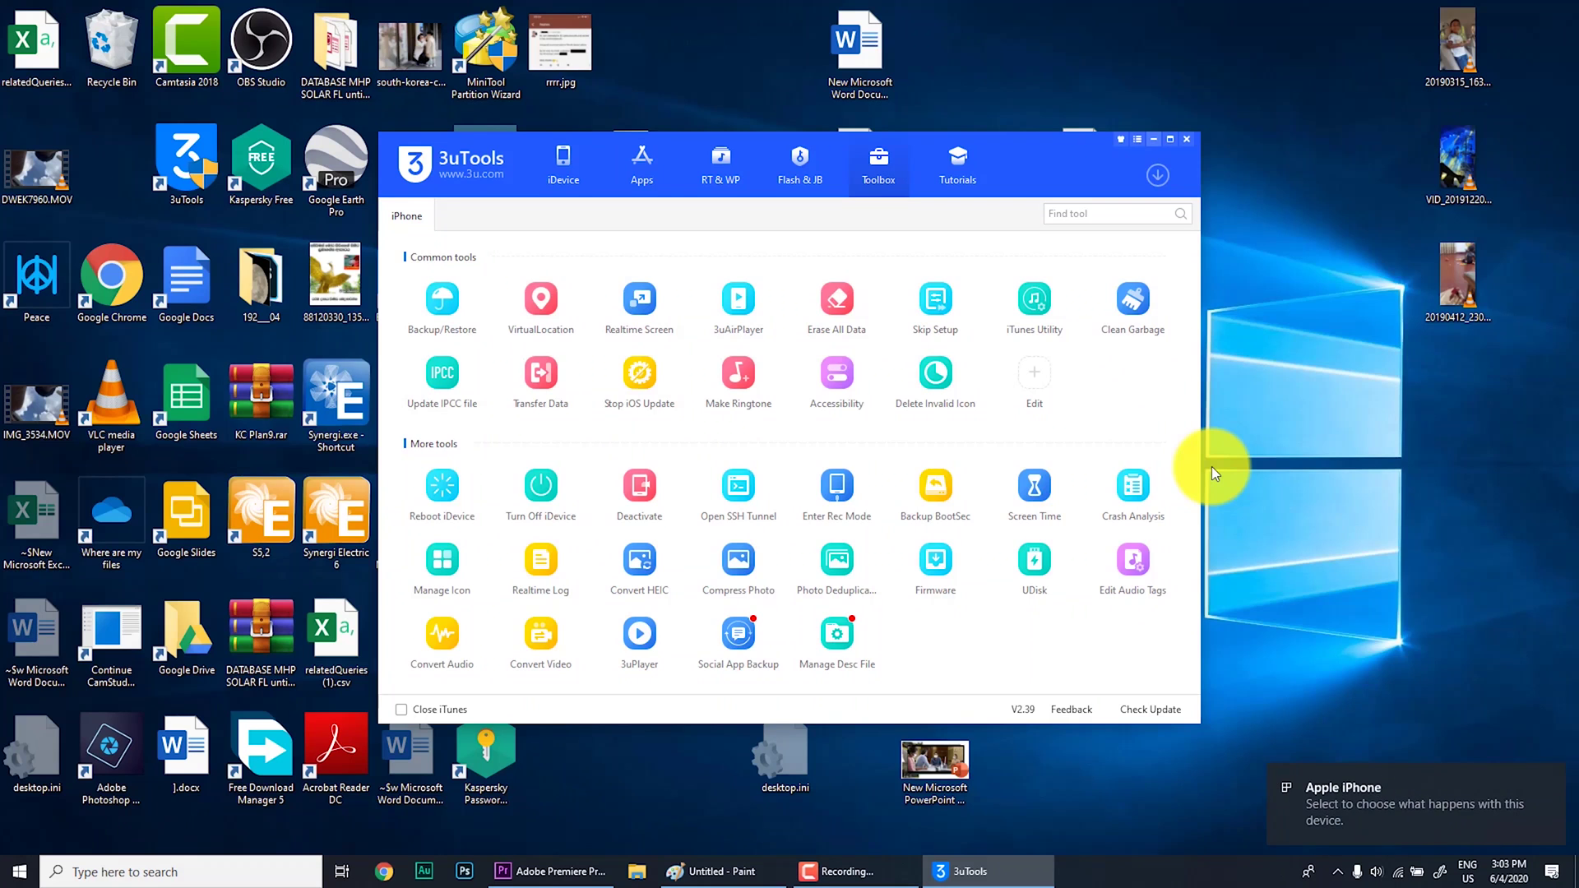
- Minimise 3uTools to the taskbar, then open and dismiss the Windows search panel
left_click(1574, 870)
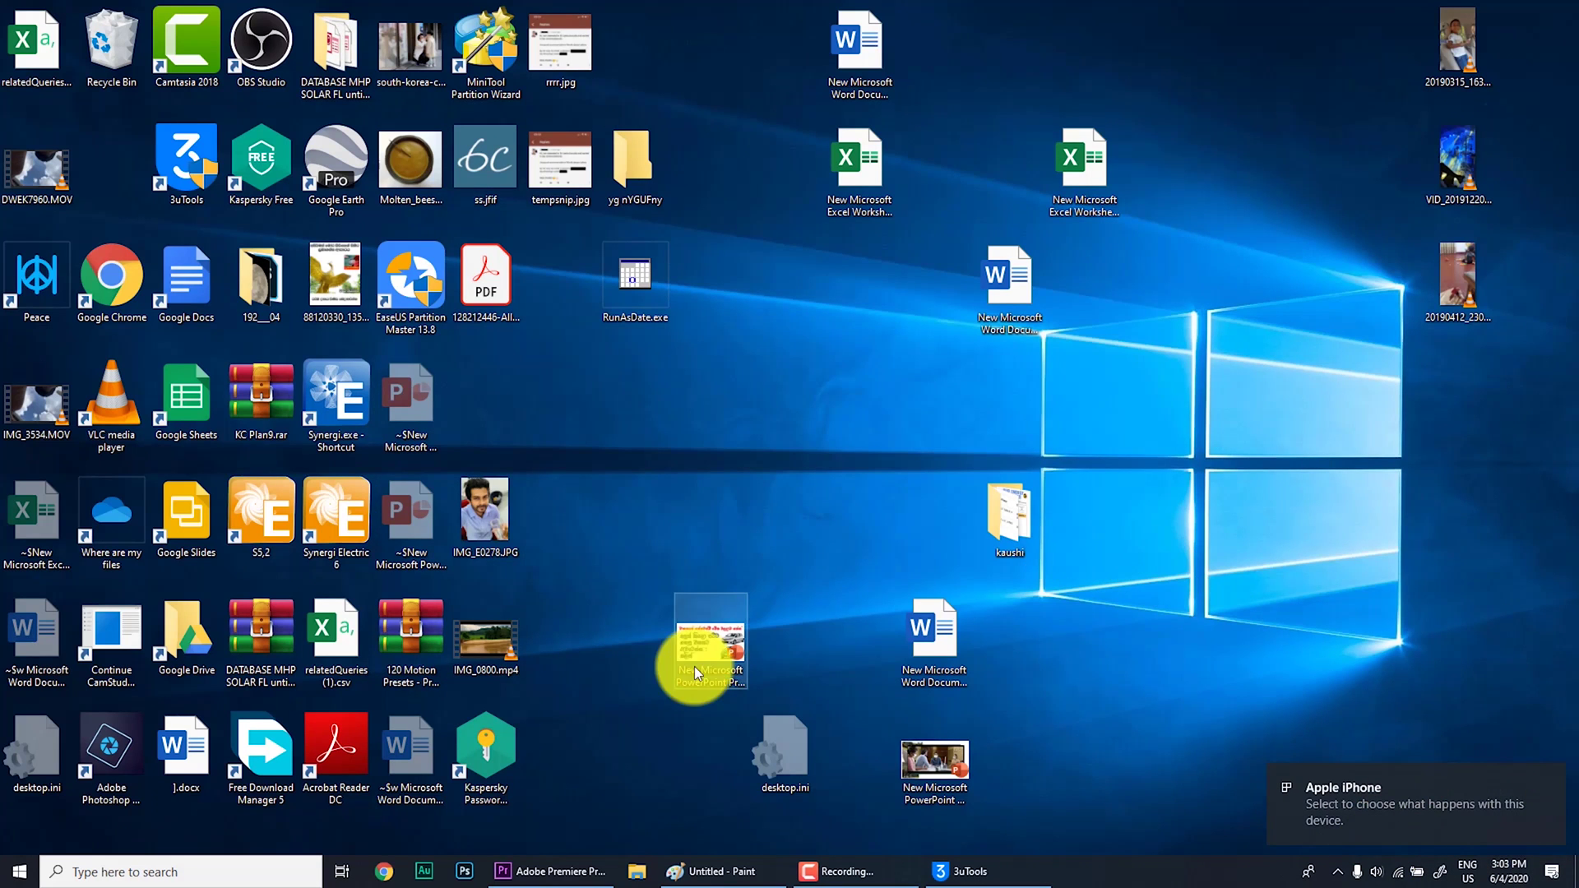
left_click(219, 874)
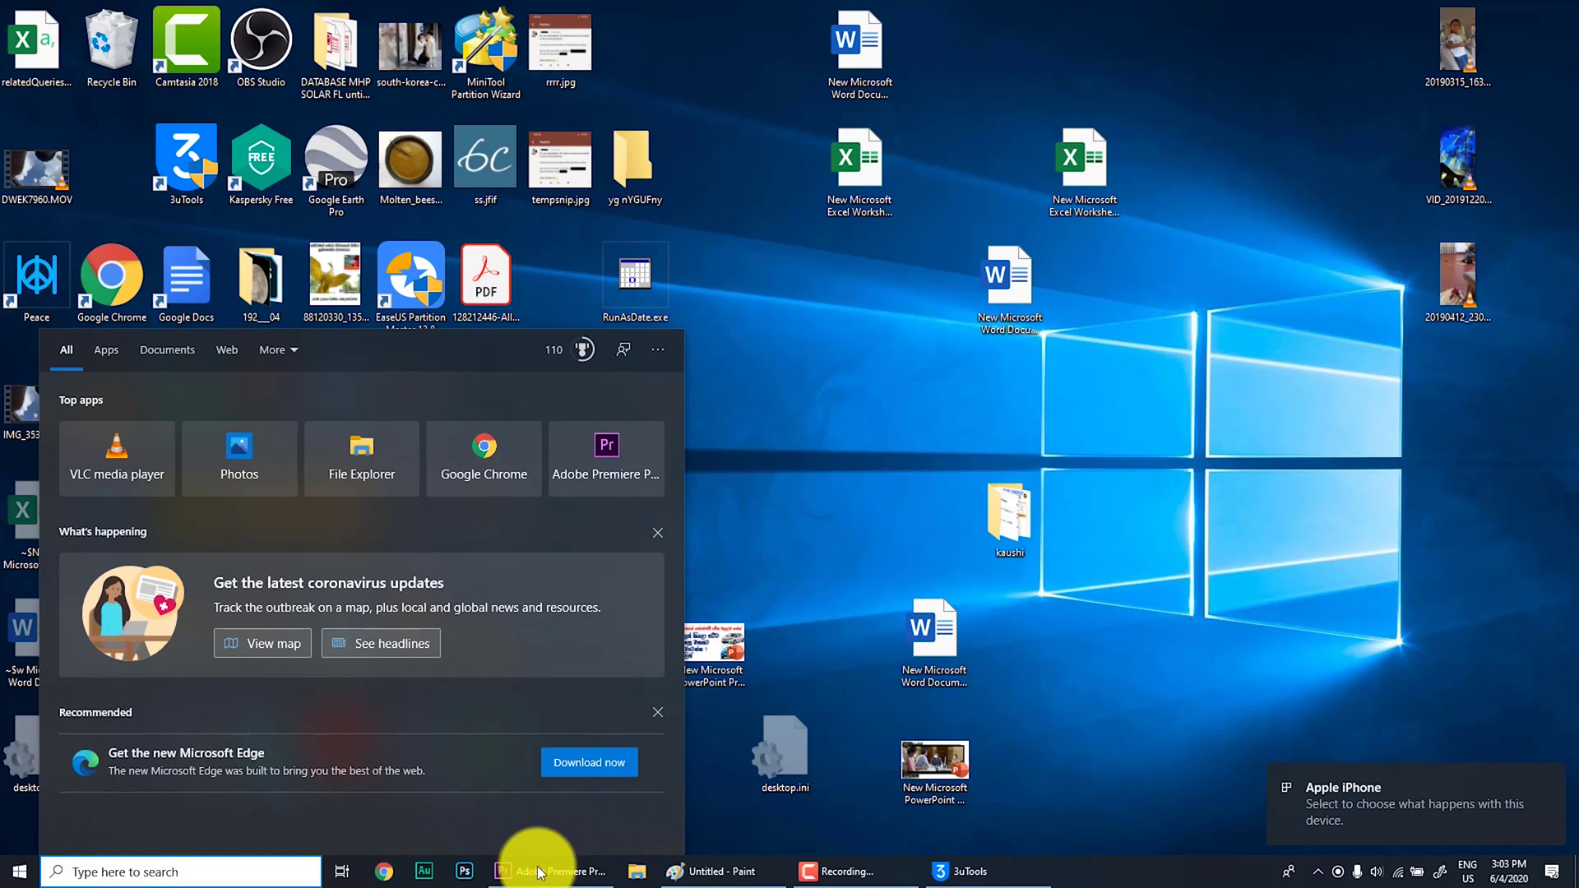
left_click(821, 460)
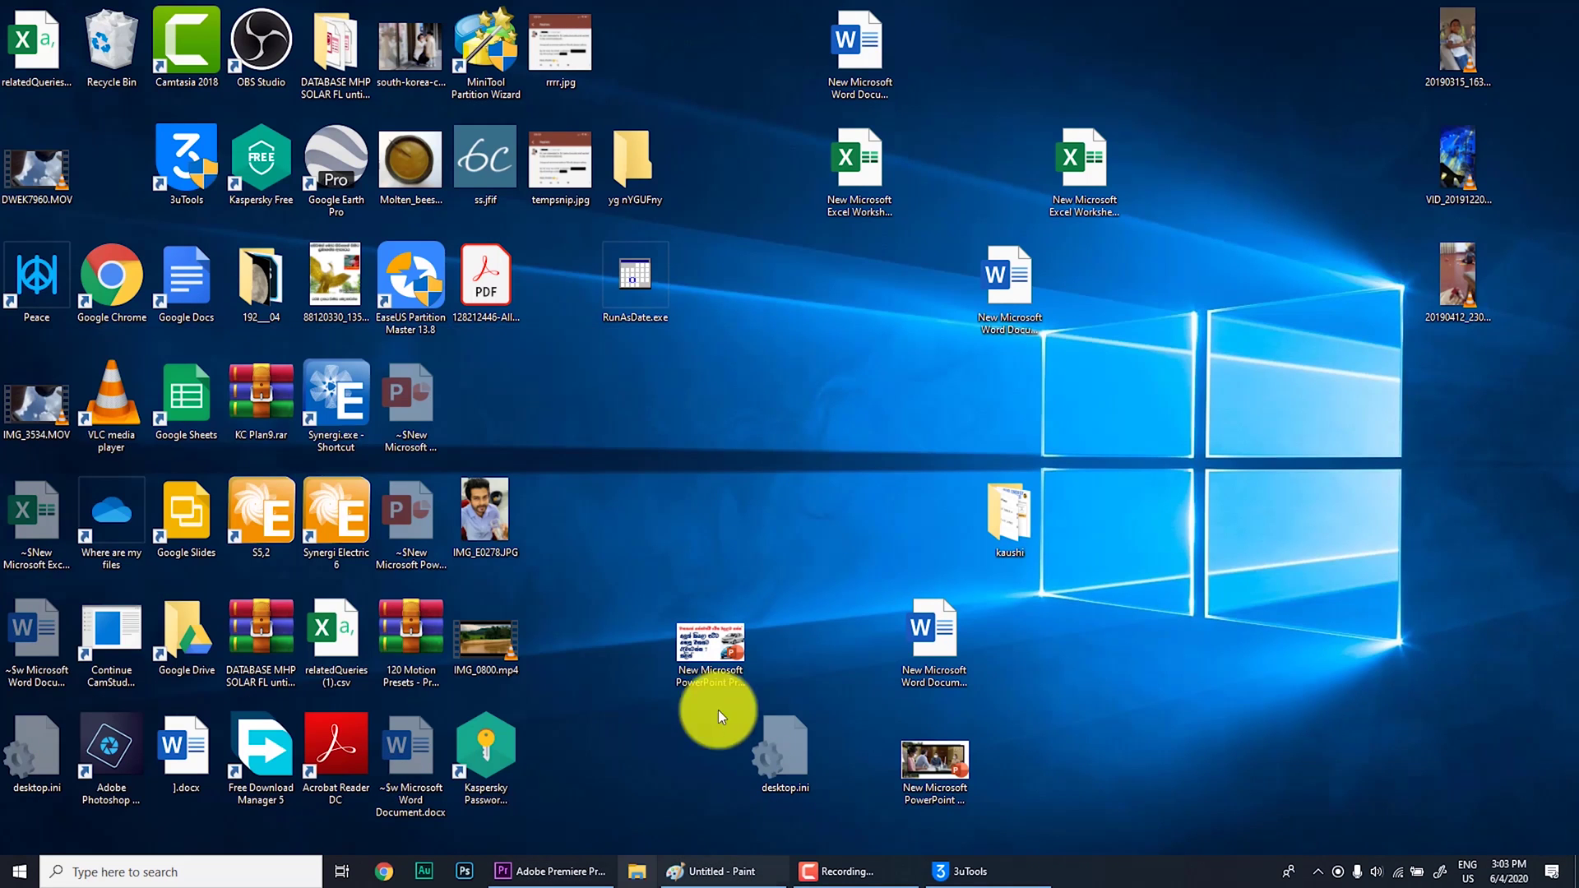
- Open the Apple iPhone's Internal Storage from This PC in File Explorer
key("super+e")
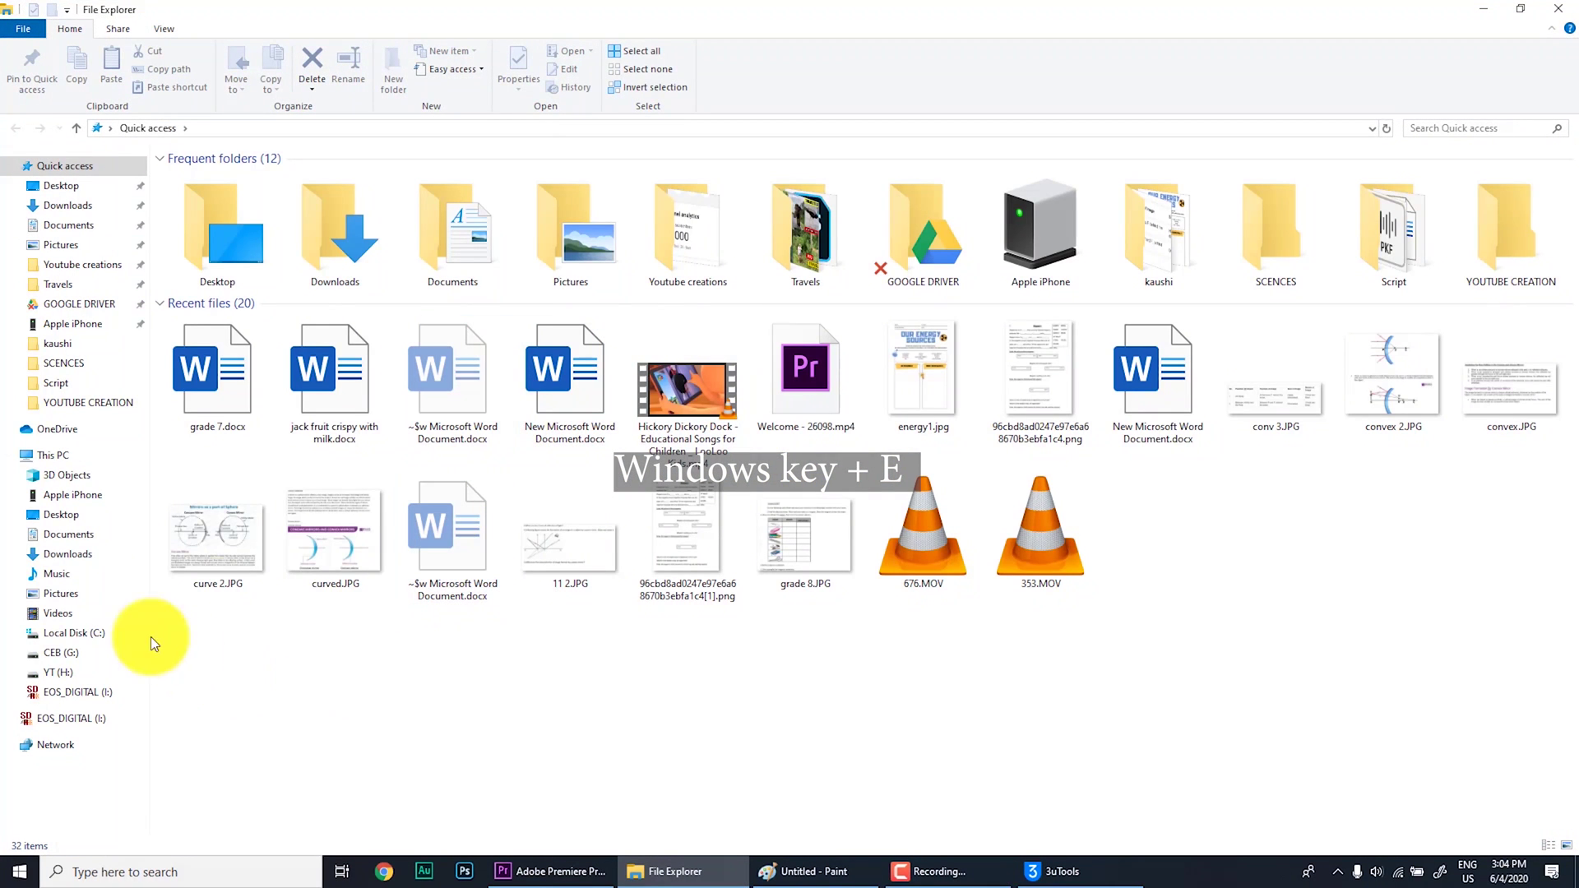
left_click(53, 457)
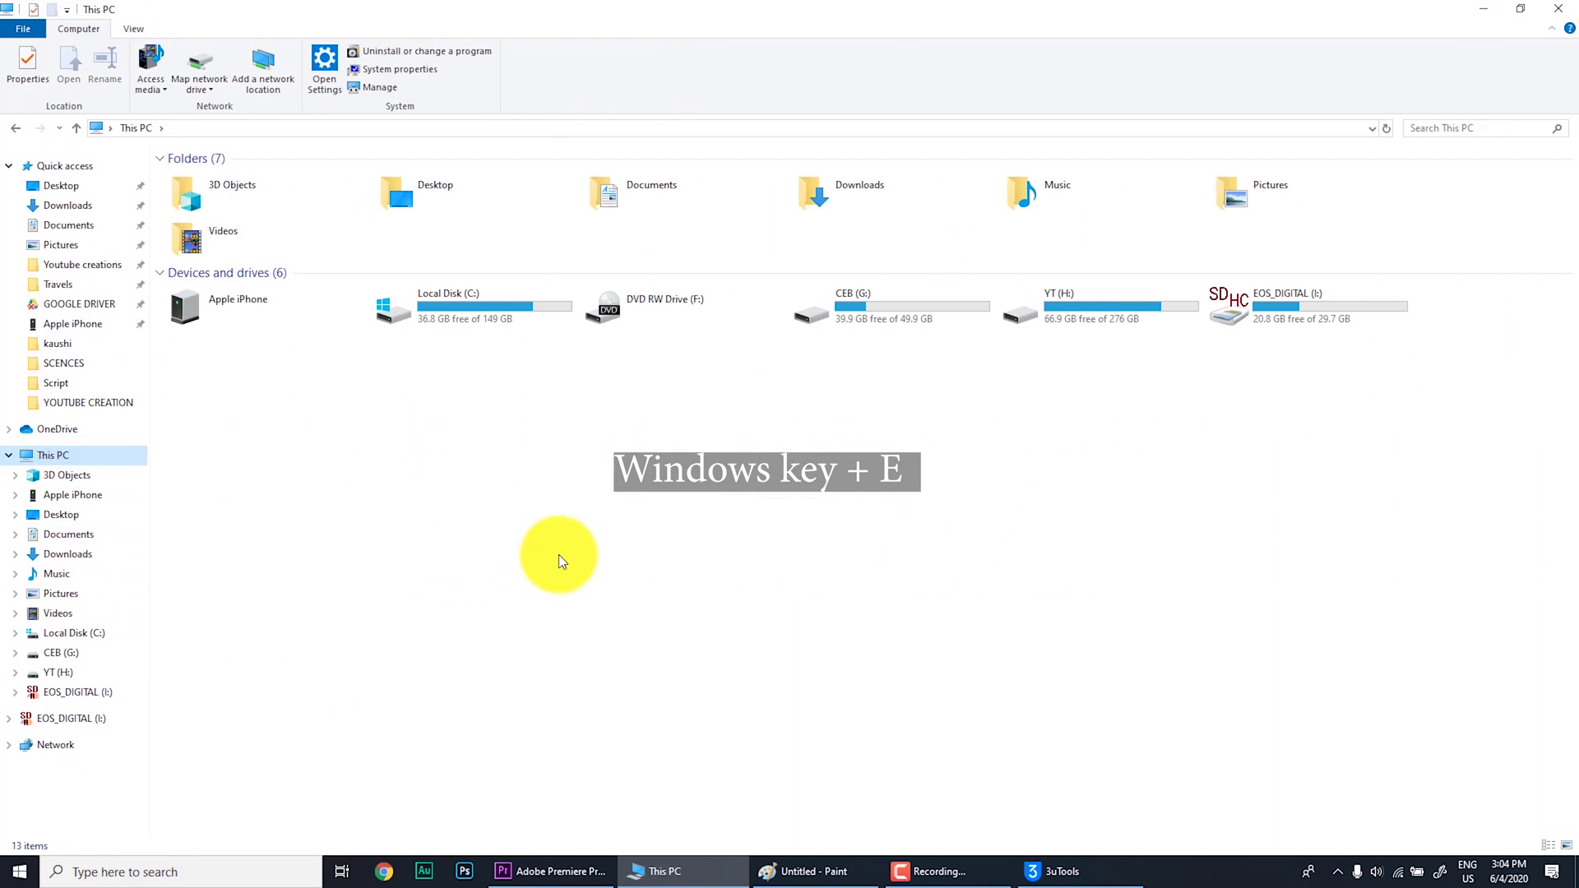
double_click(255, 318)
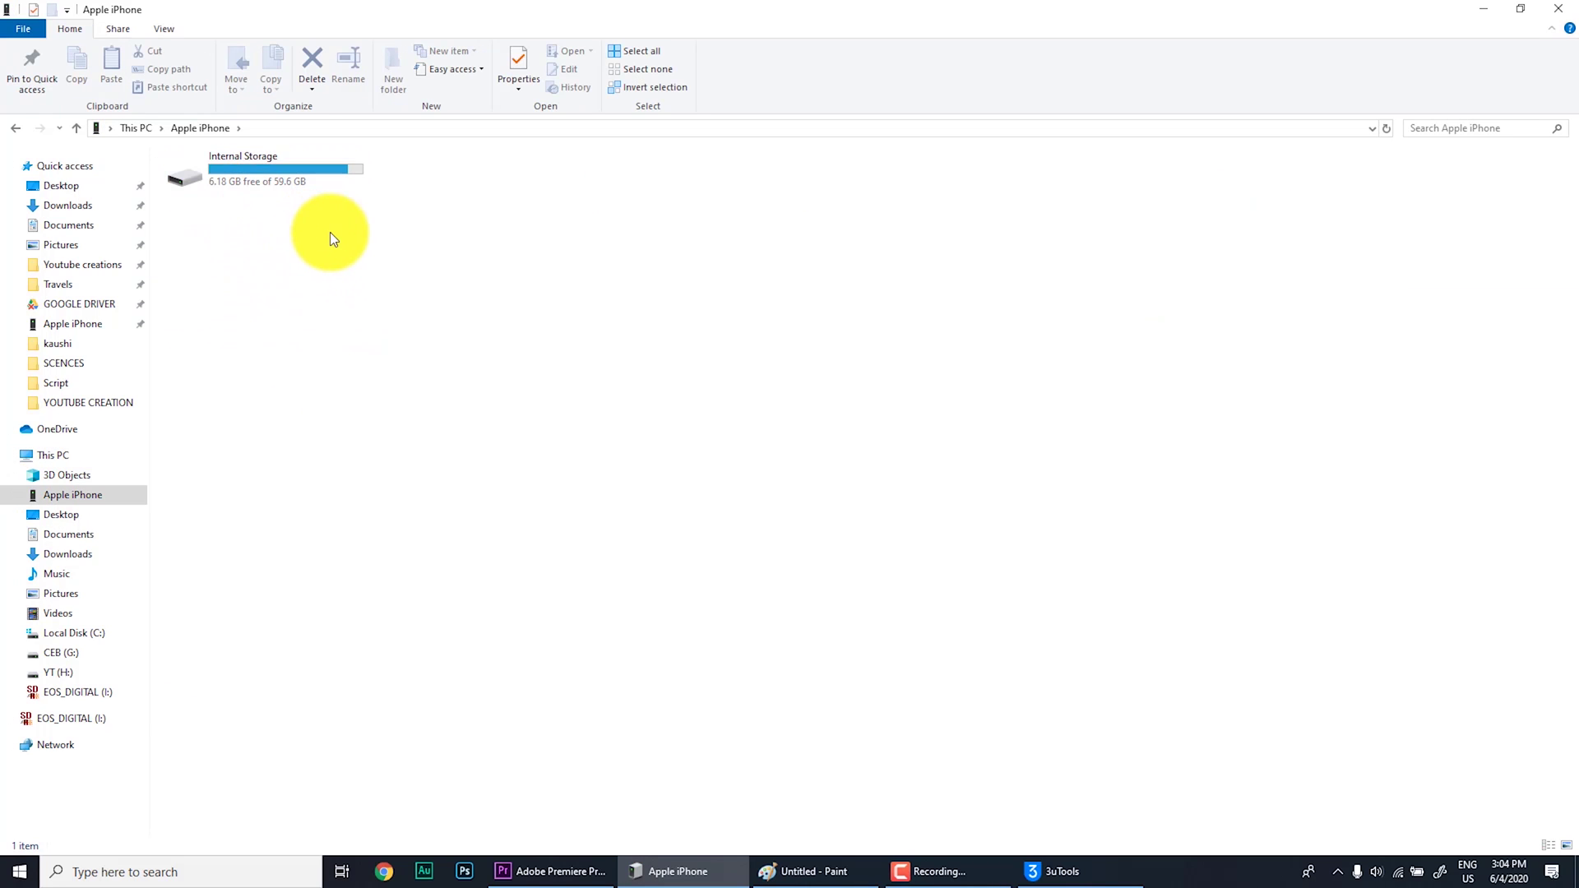
double_click(245, 156)
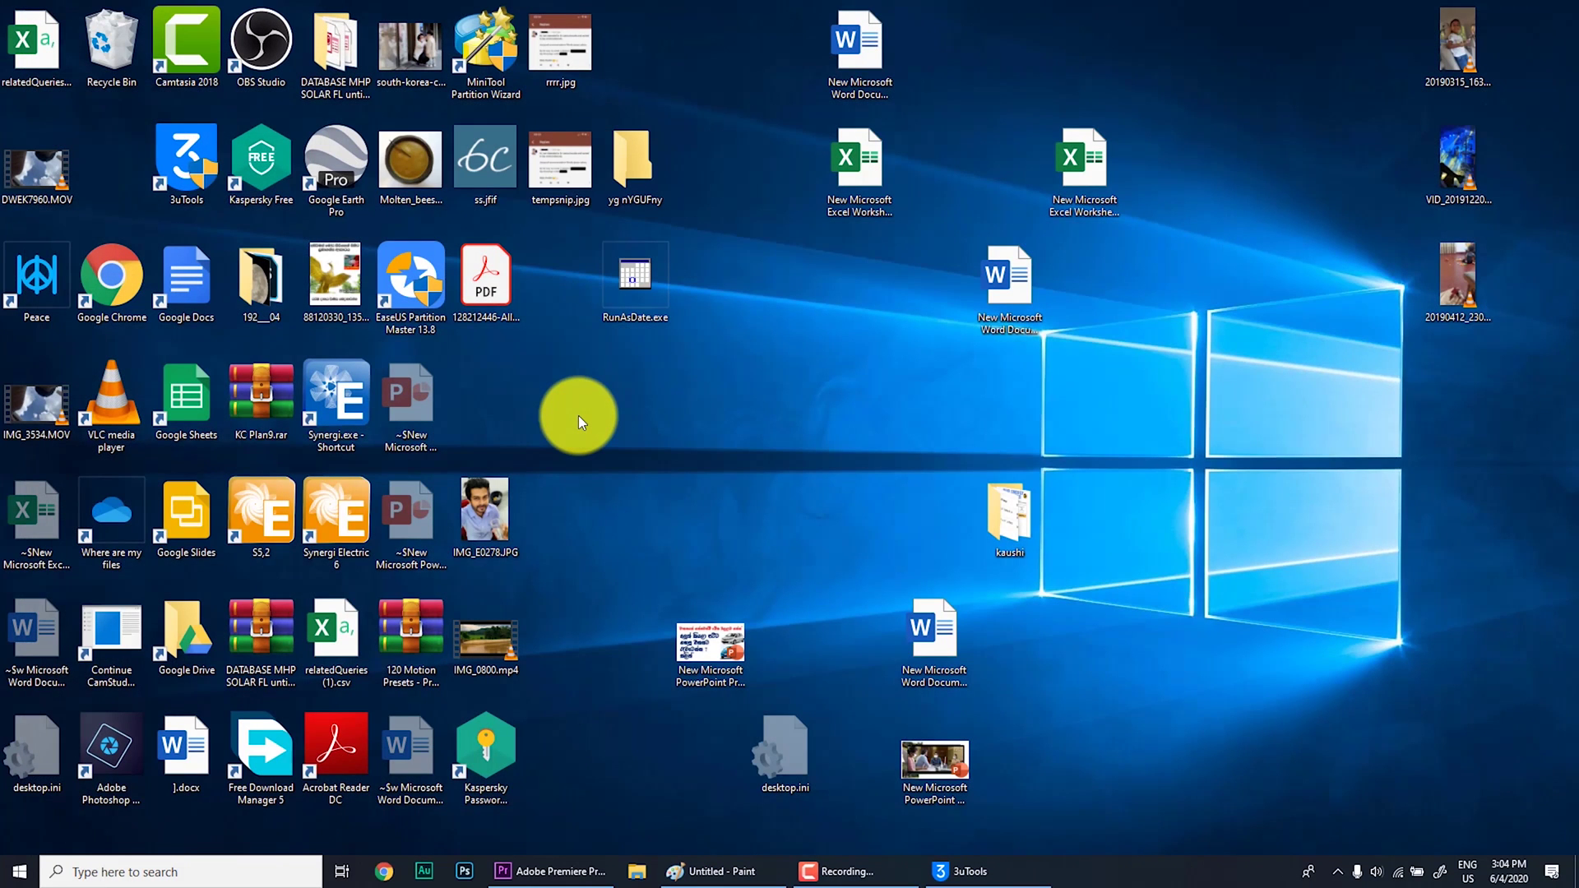
left_click(904, 870)
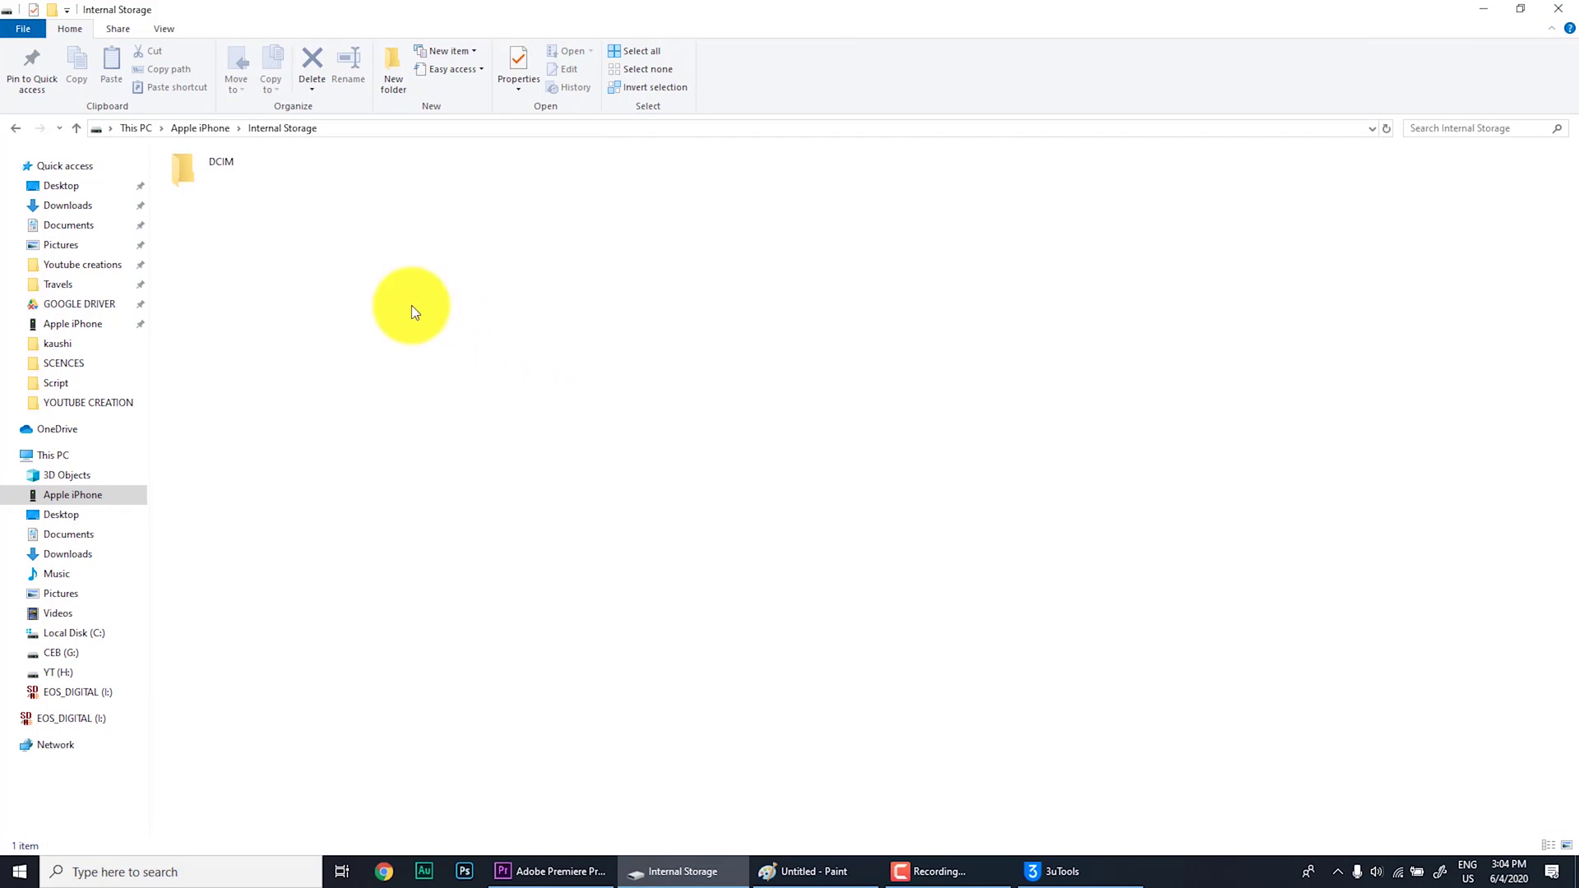
- Open DCIM › 122APPLE and select all 119 photos and videos
double_click(192, 167)
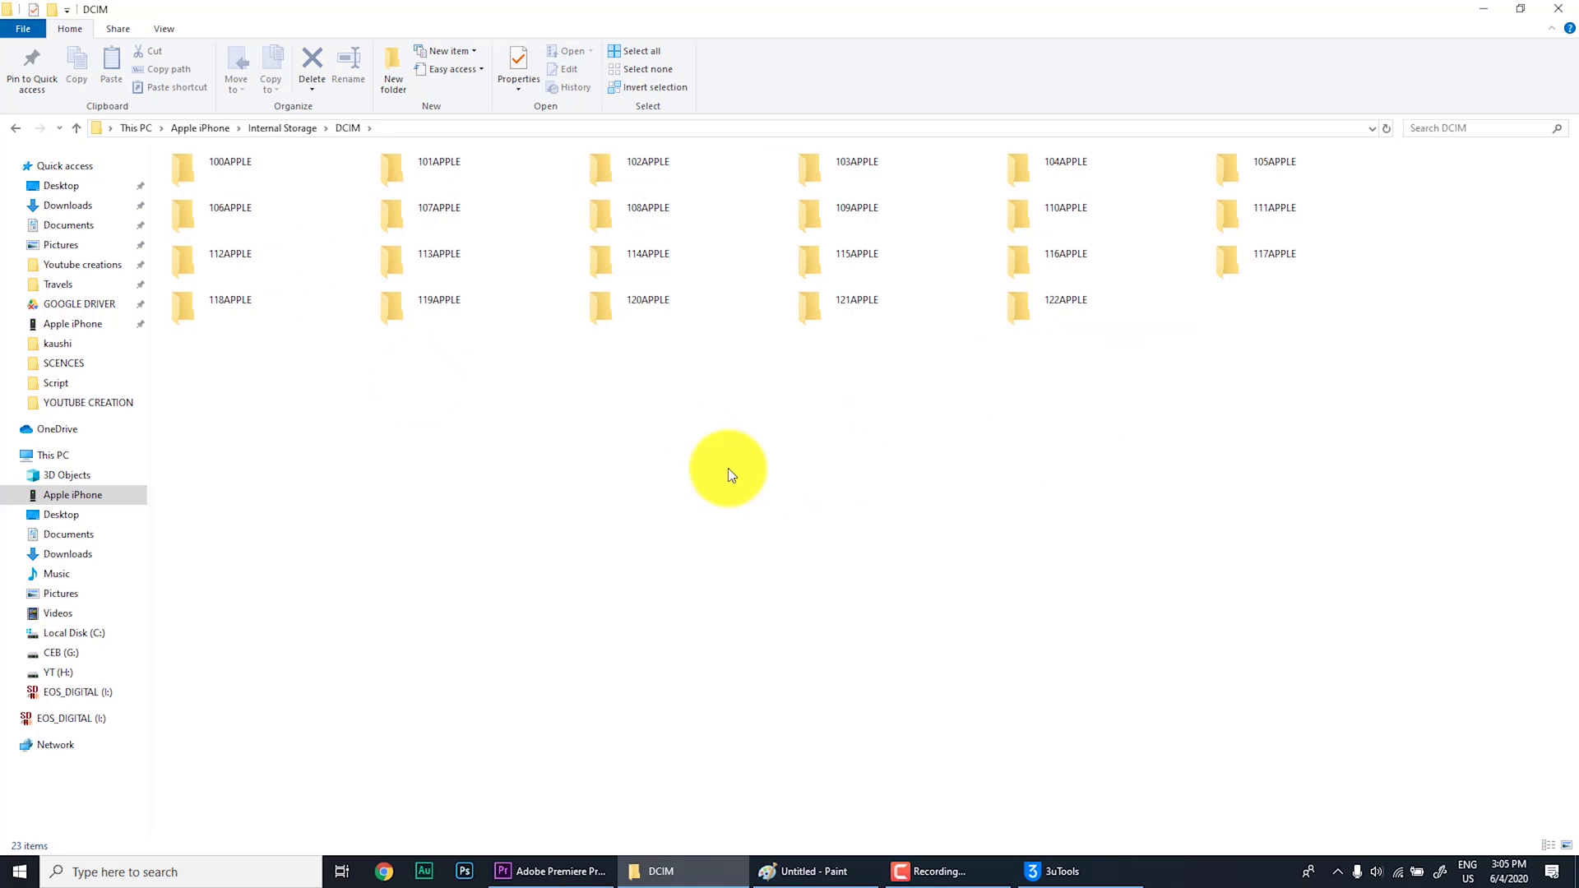
double_click(1084, 315)
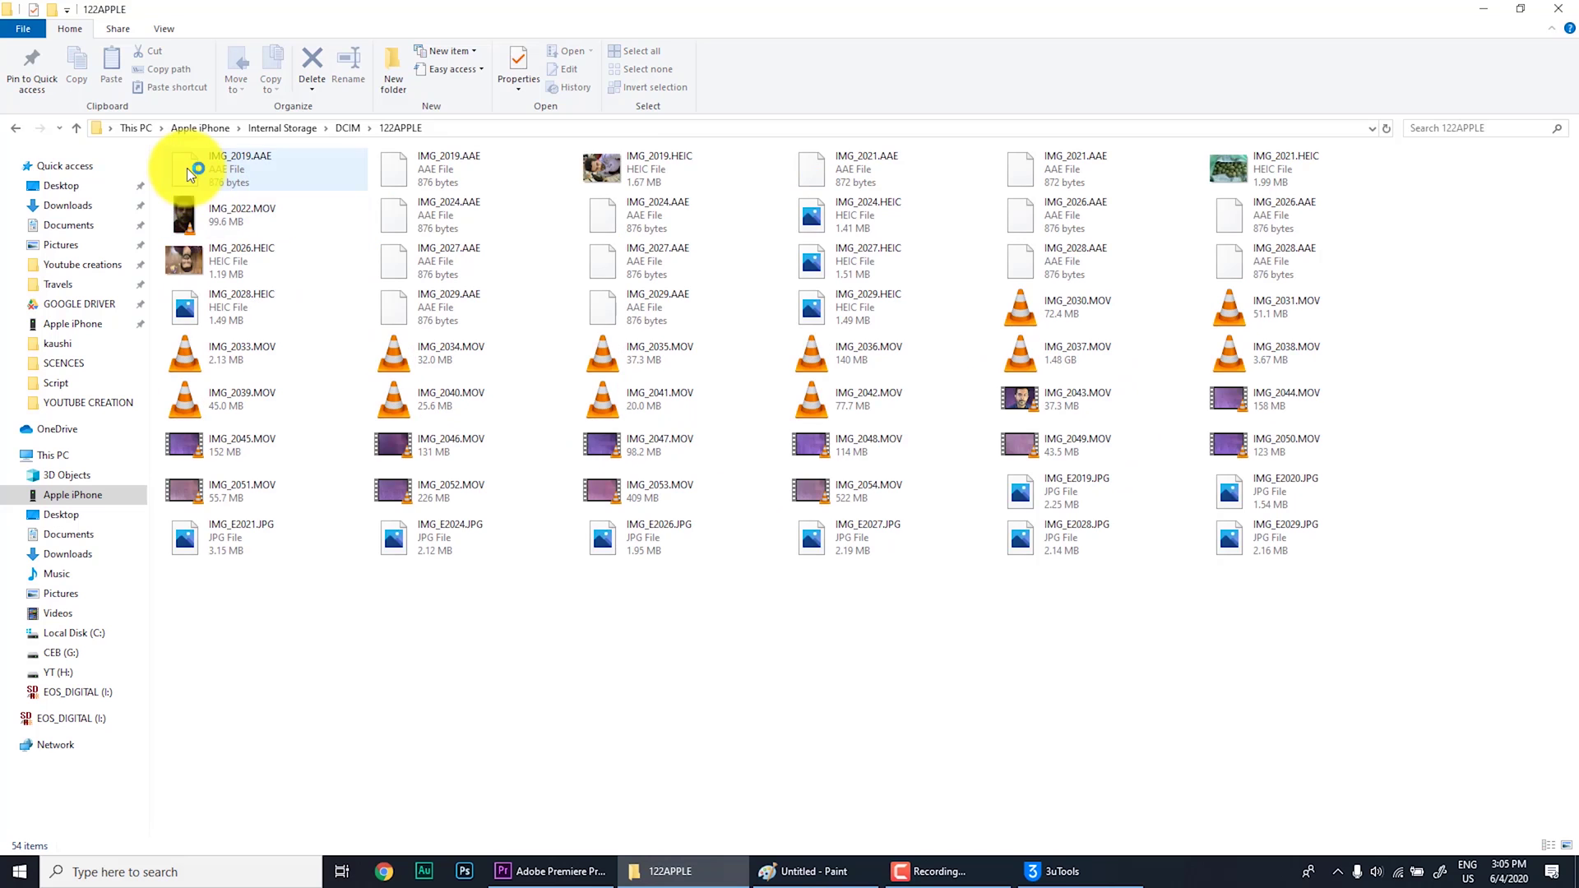
left_click(186, 168)
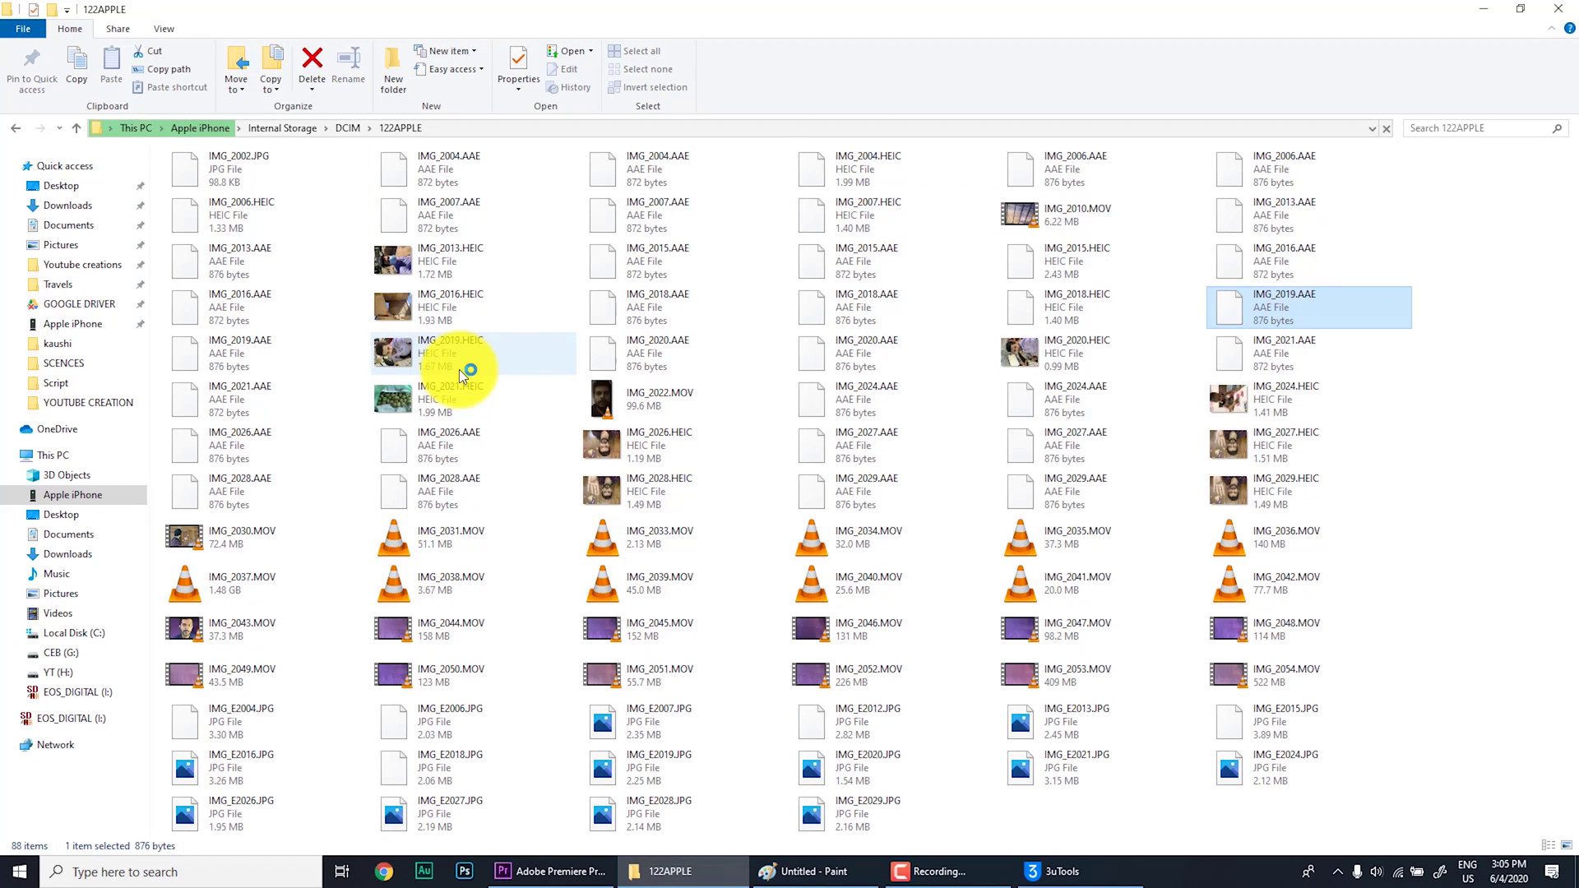
key("ctrl+a")
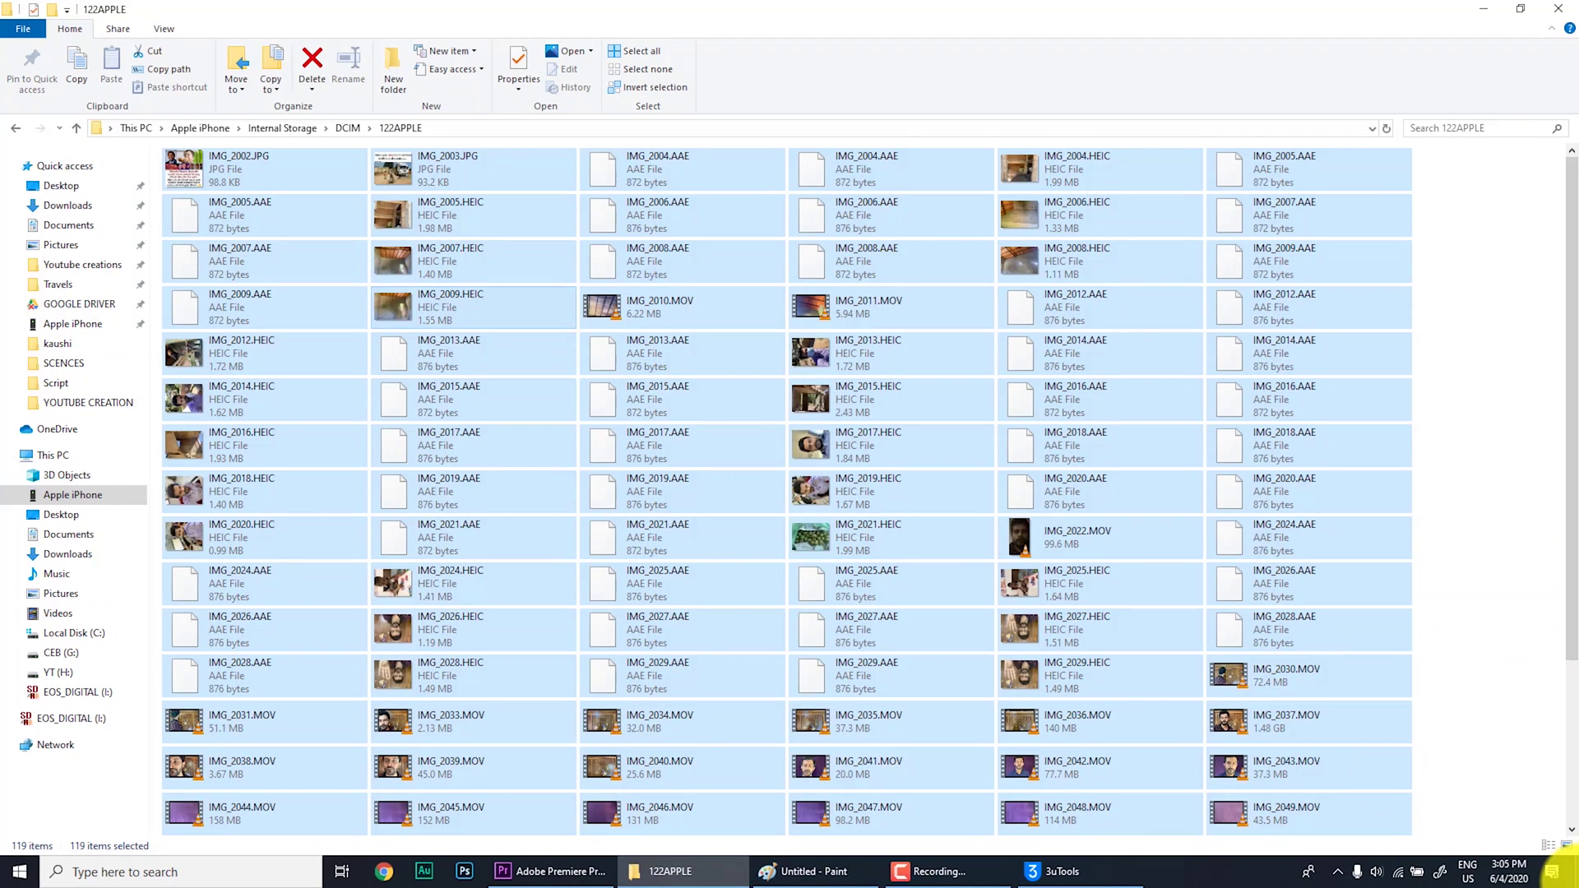
- Create a folder named 'New folder' on the desktop and open it
left_click(1574, 871)
right_click(921, 336)
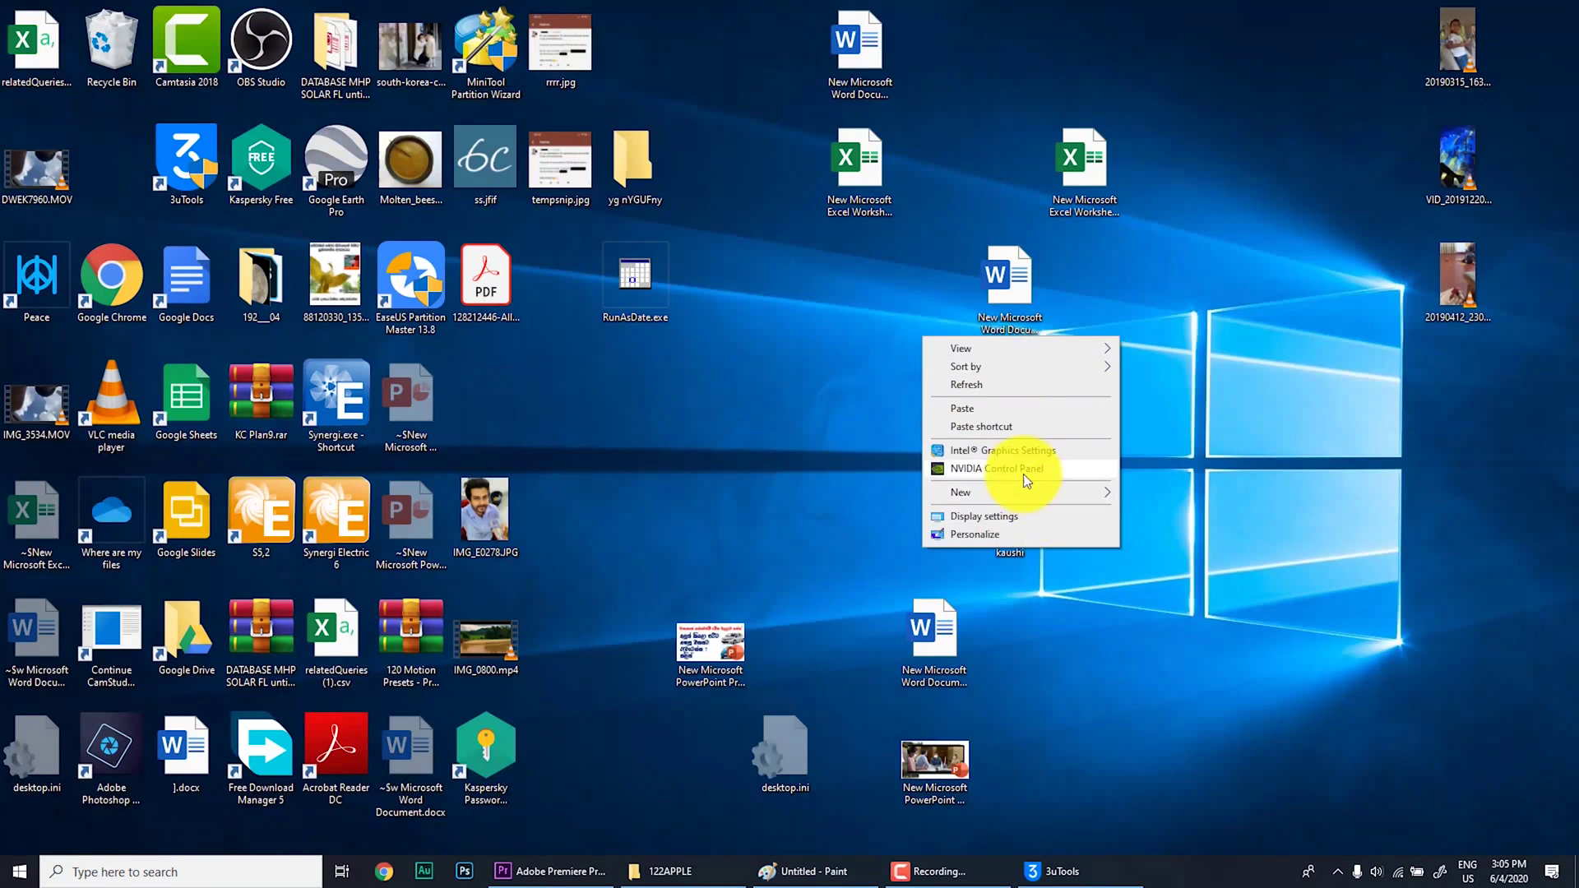
mouse_move(1050, 497)
left_click(1181, 497)
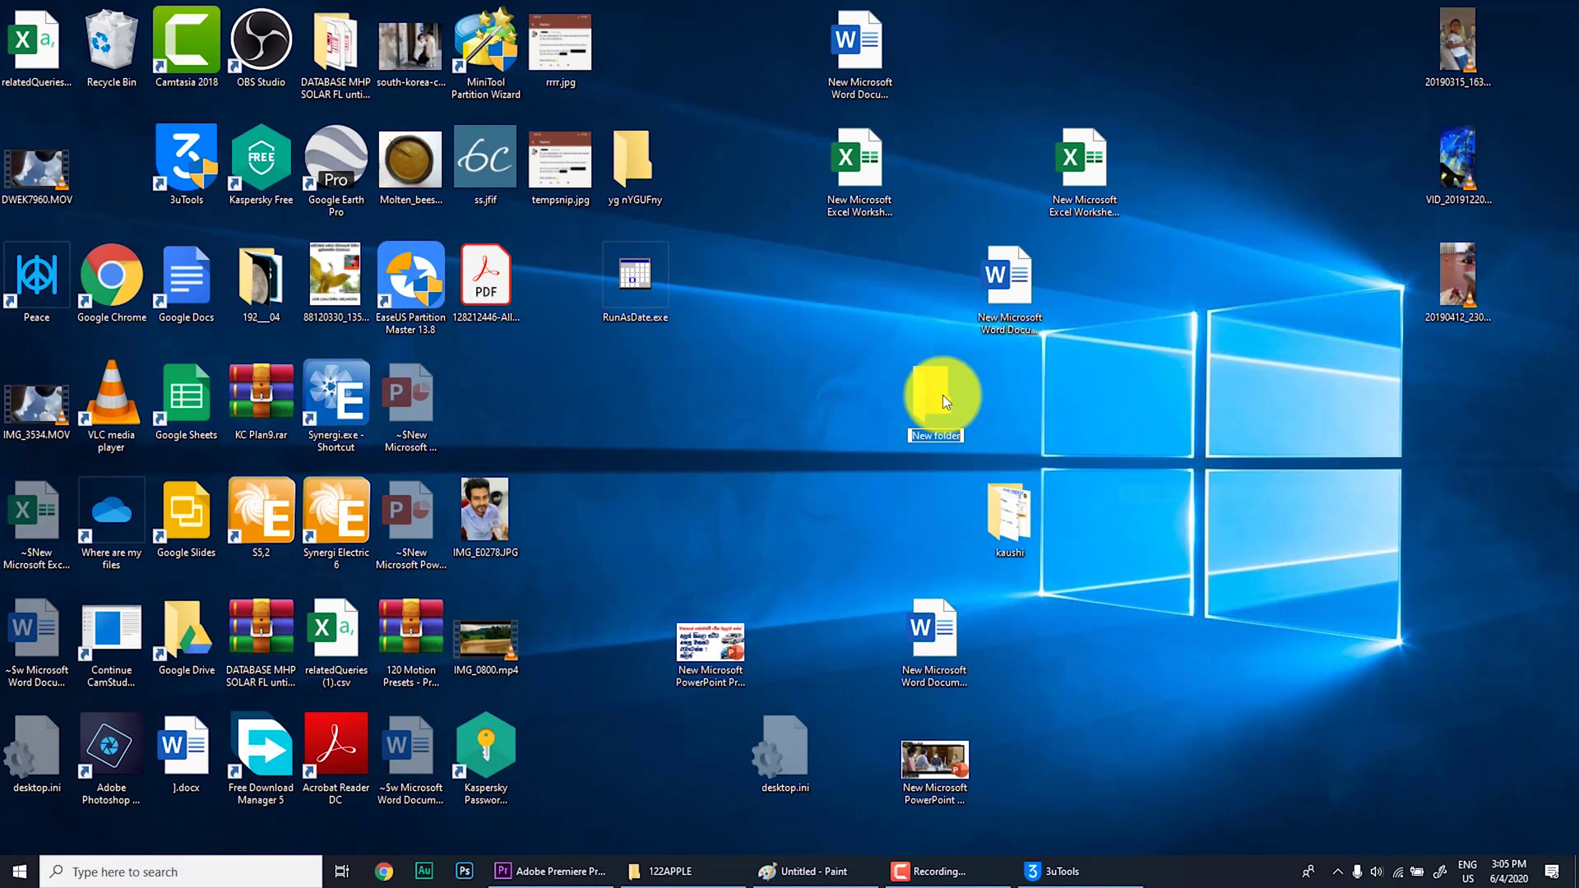
key("Return")
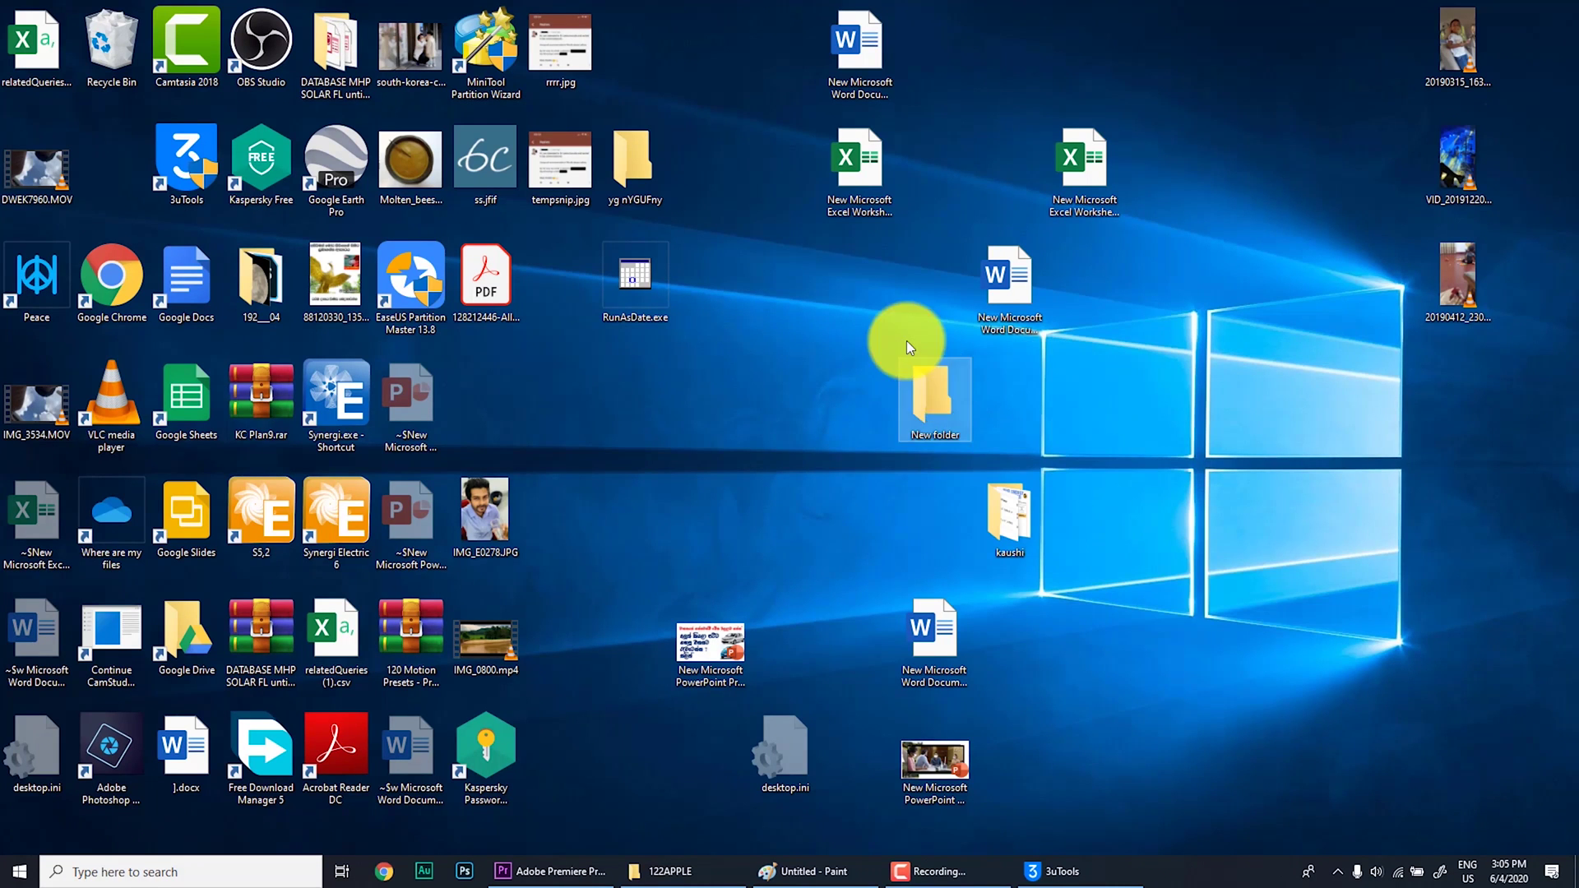
double_click(959, 419)
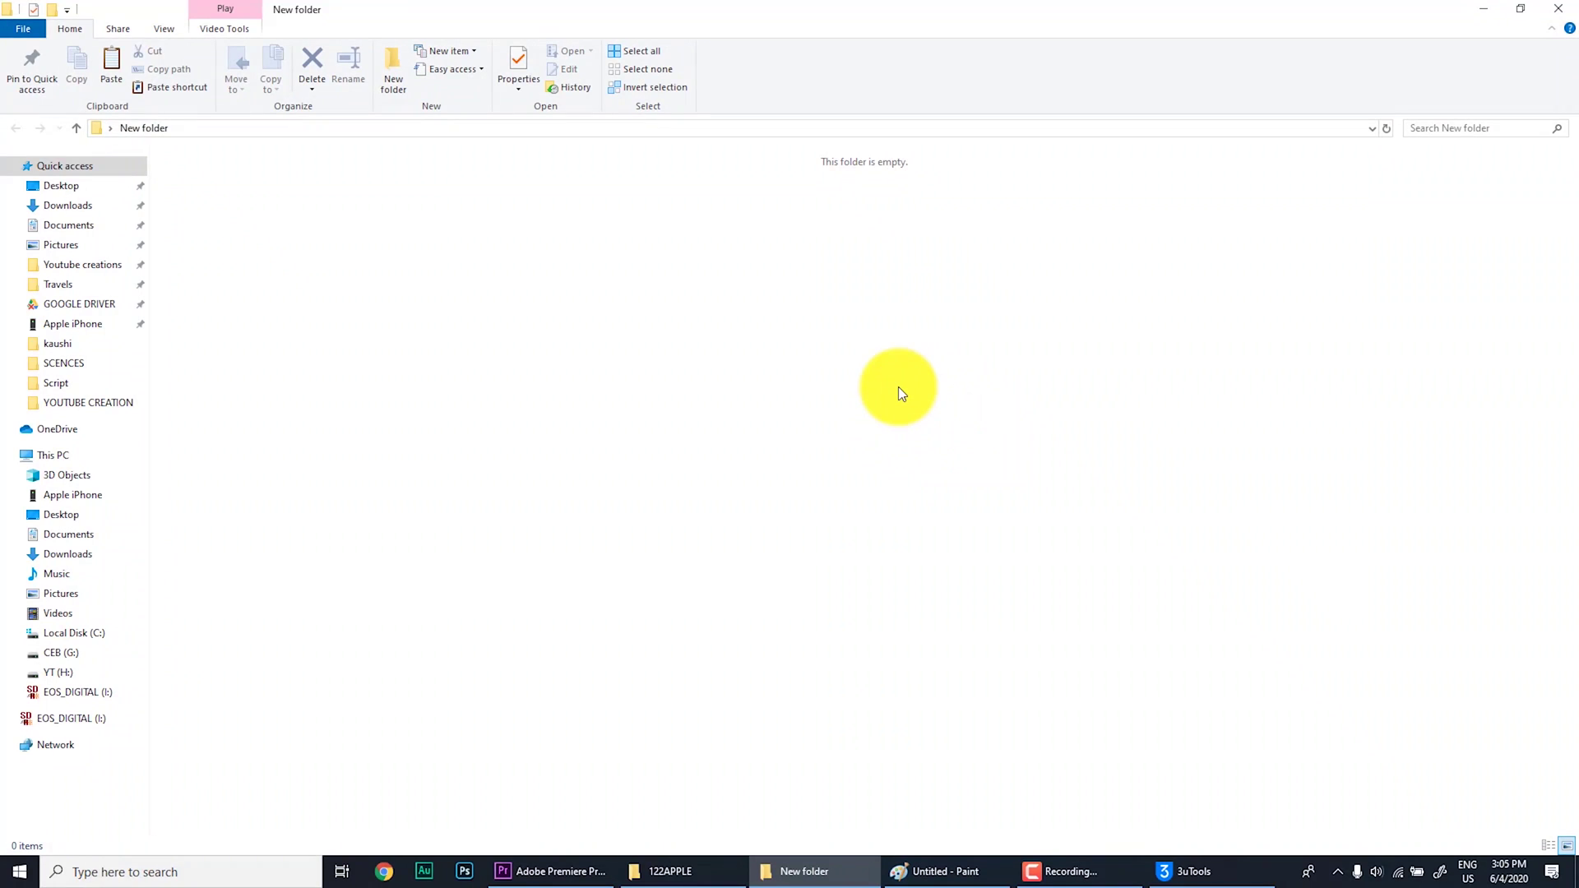
- Paste the iPhone files, cancel the copy at 33 items, and close the window
key("ctrl+v")
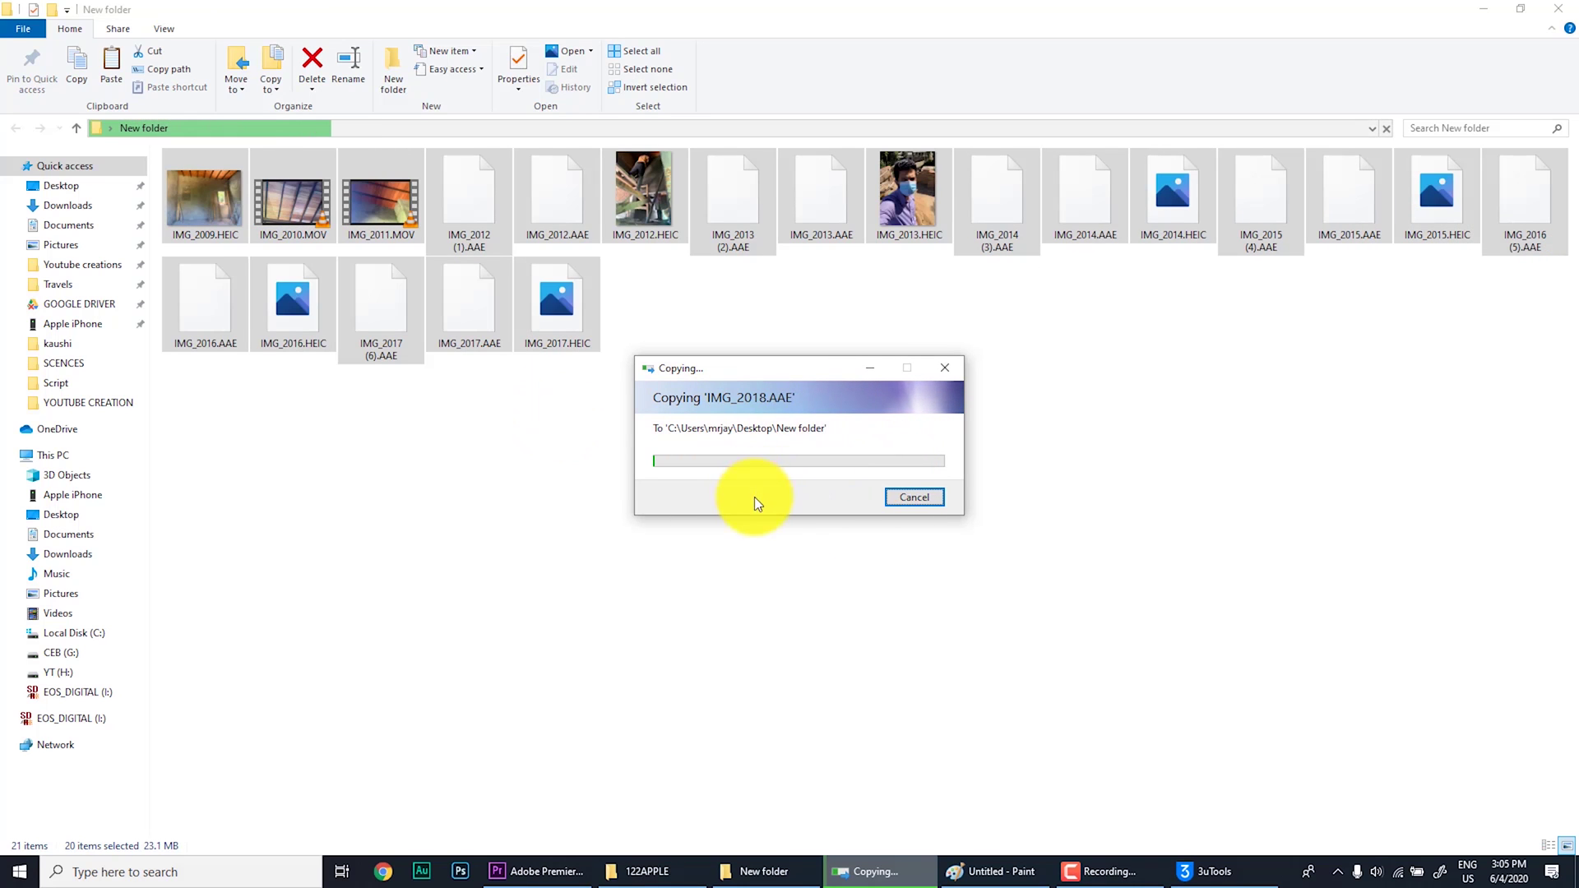
left_click(913, 497)
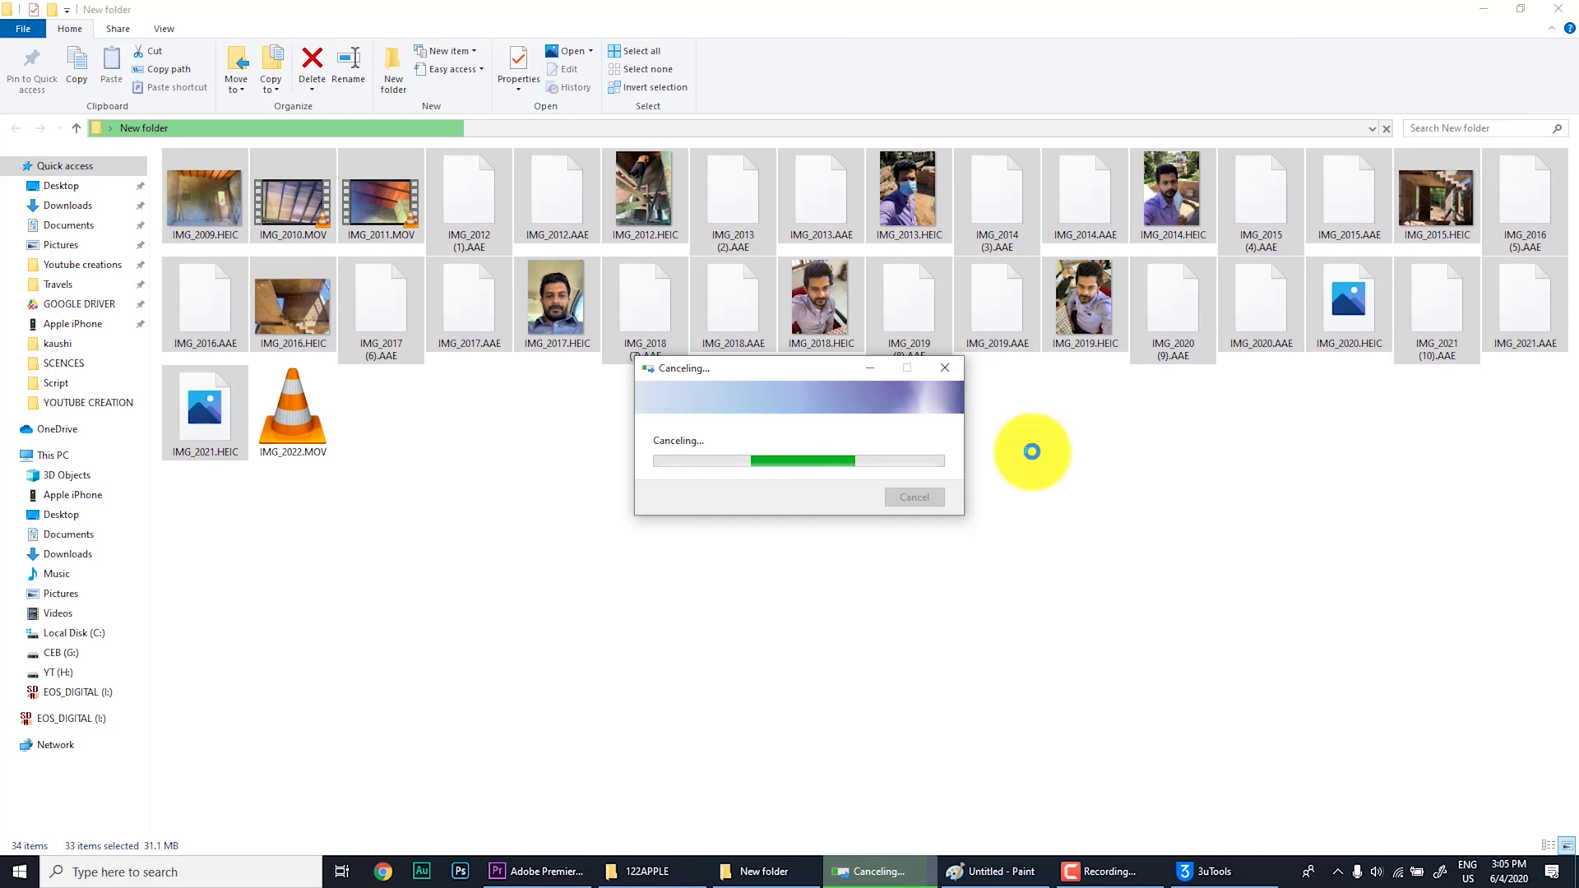
left_click(945, 369)
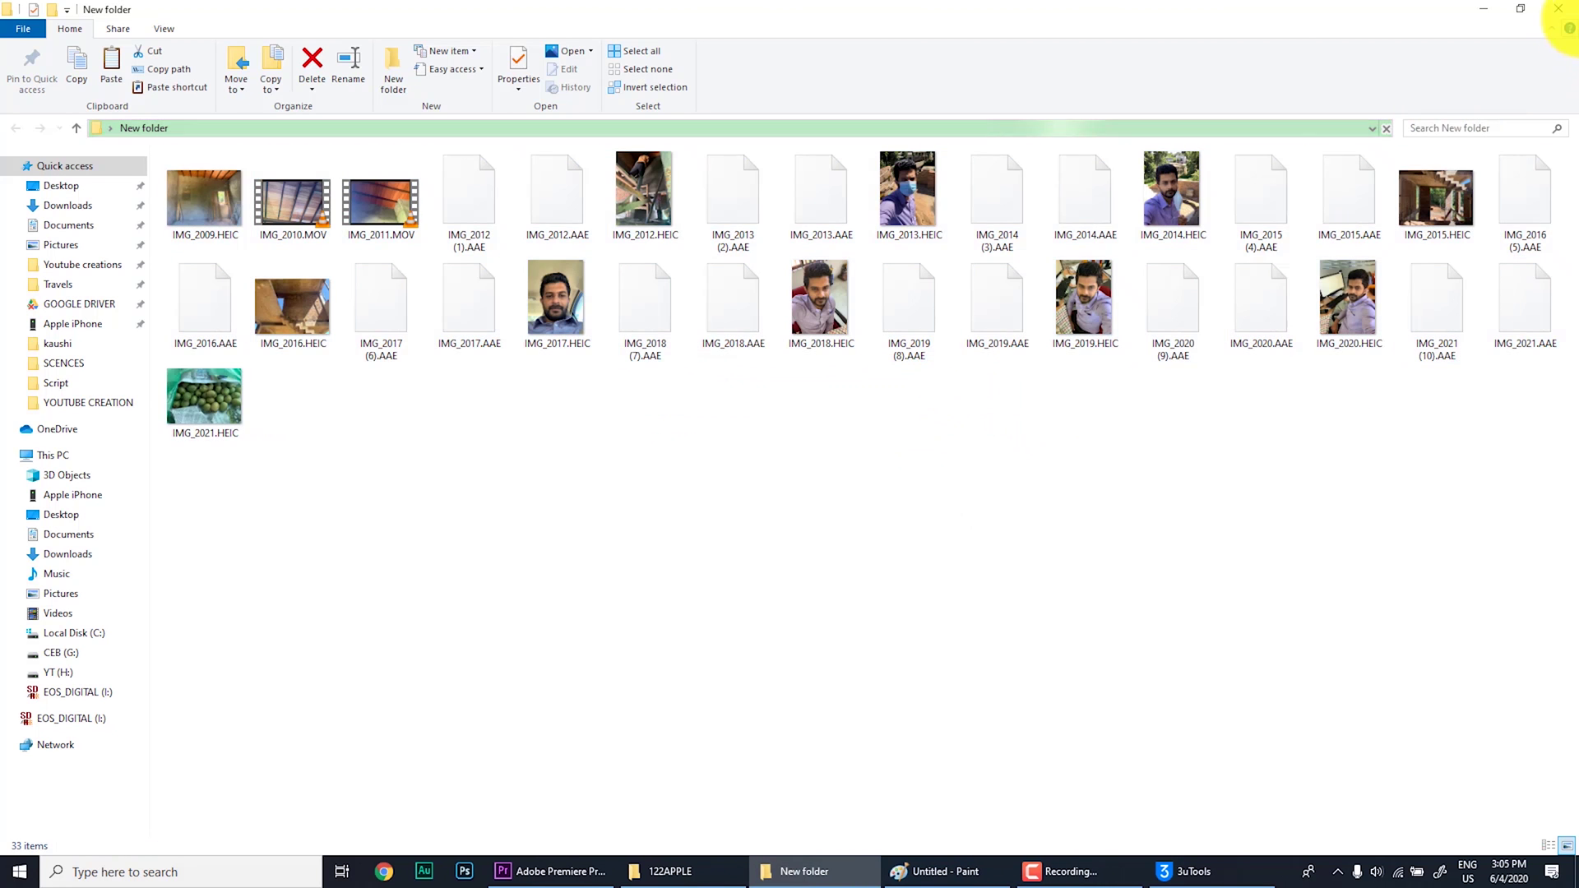
left_click(1563, 9)
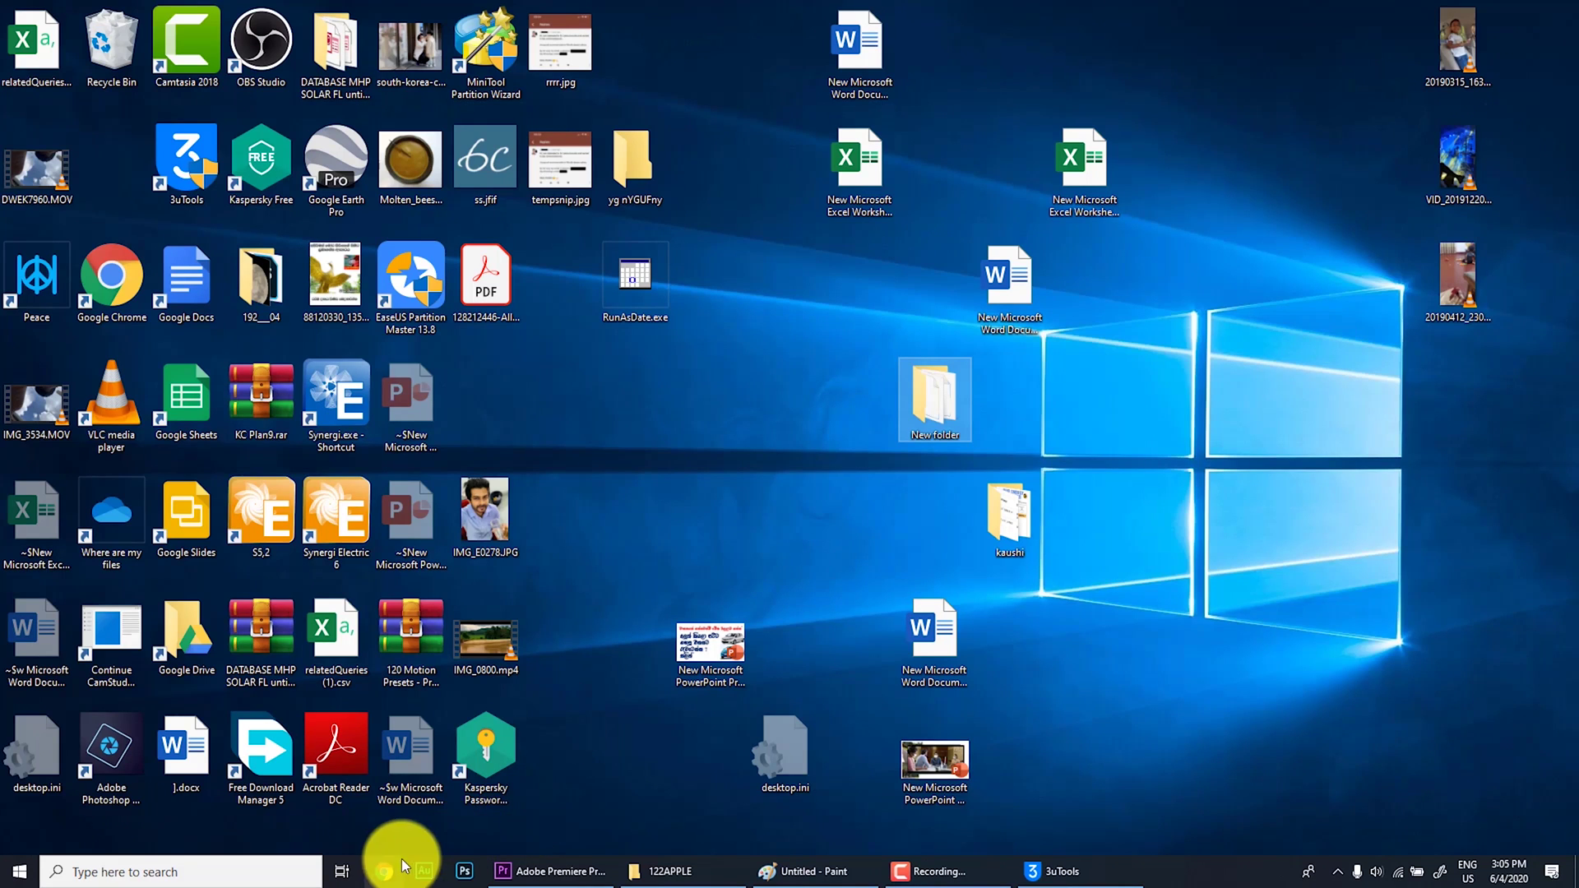
- Launch Photos by searching 'pho' and choose Import › From a connected device
left_click(264, 874)
type("pho")
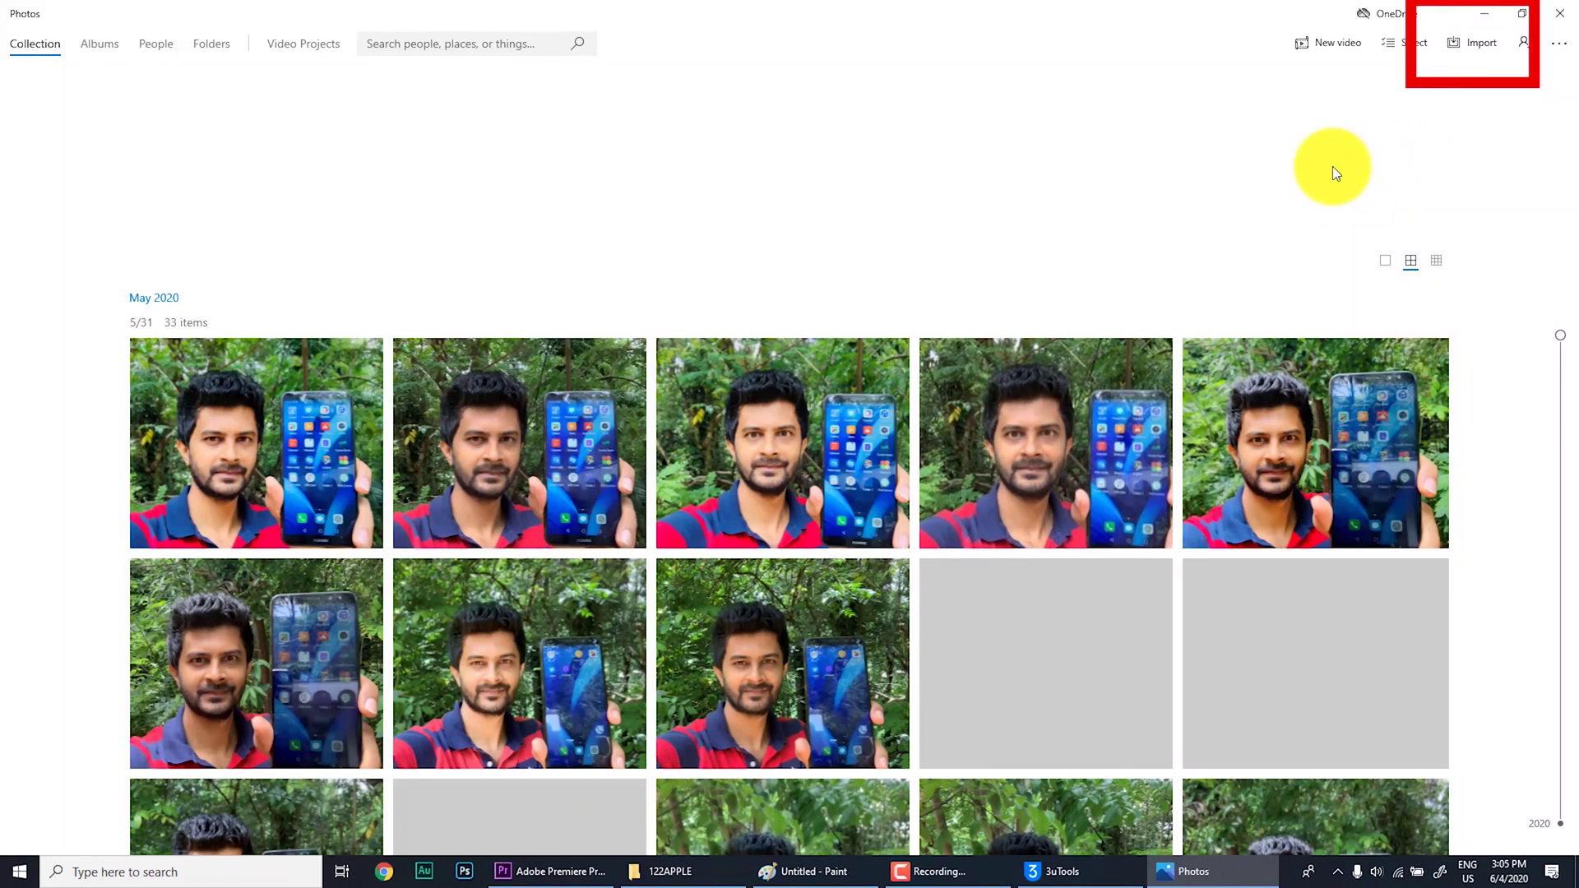
left_click(1476, 43)
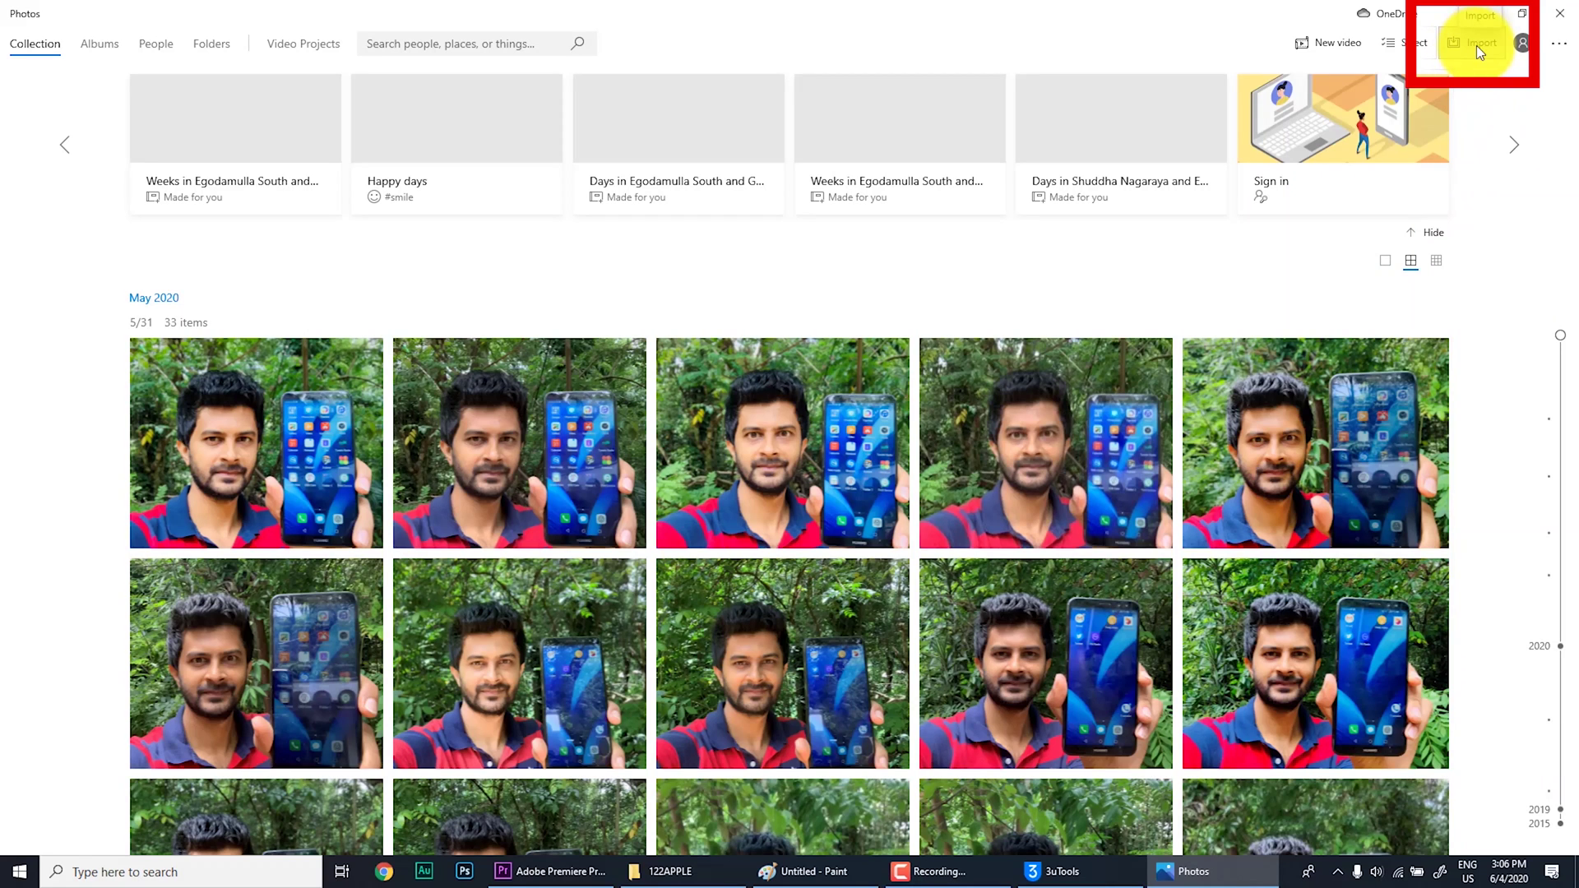
left_click(1468, 43)
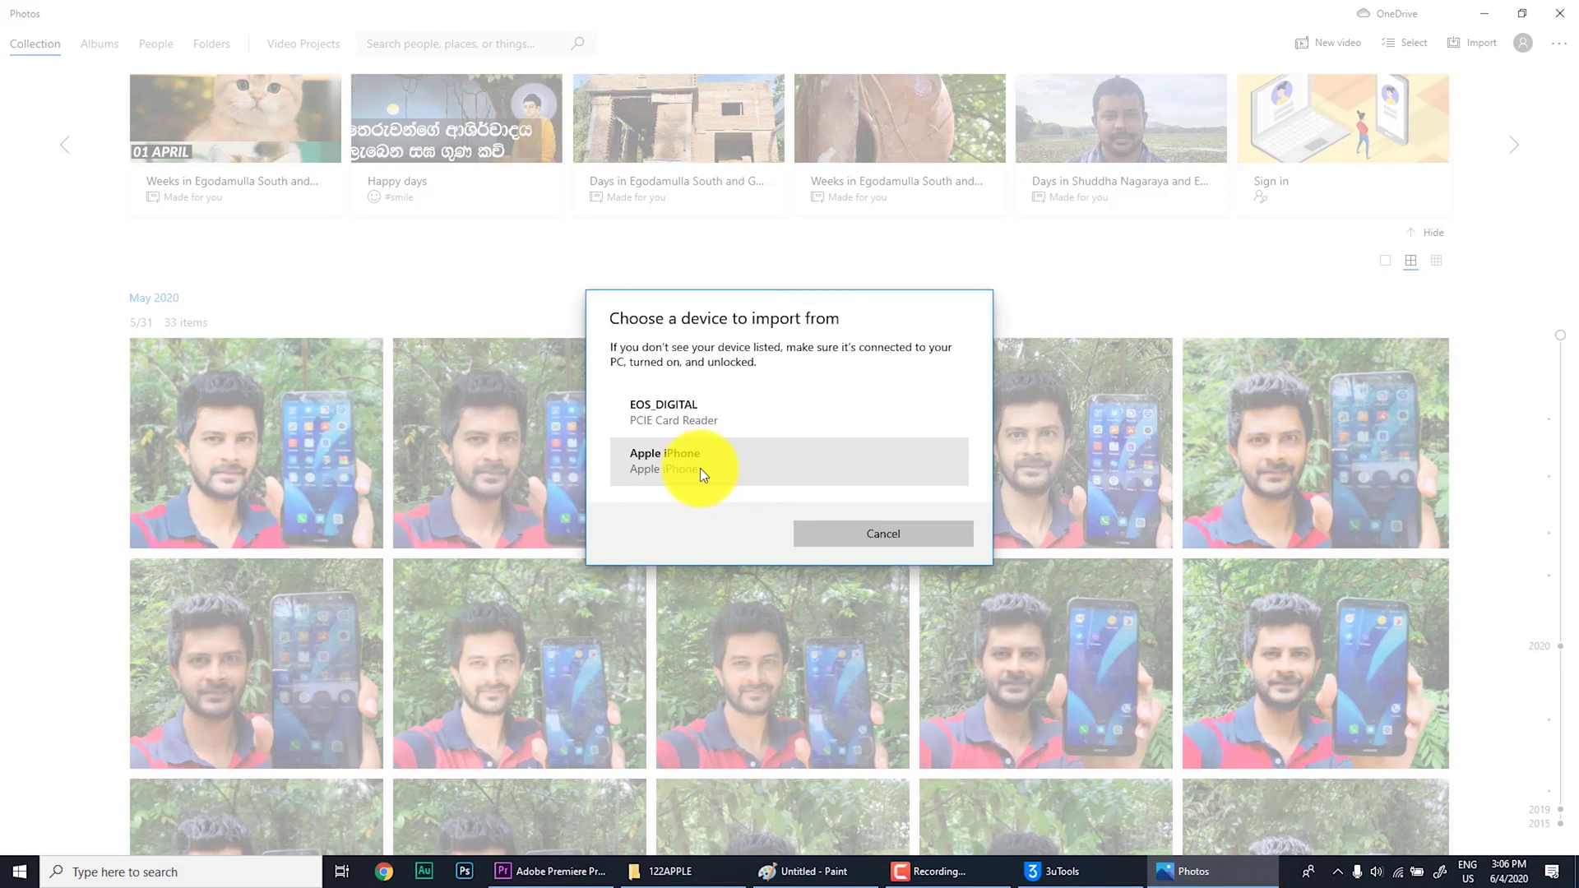
- Pick Apple iPhone as the import source so its 4171 items are listed
left_click(699, 467)
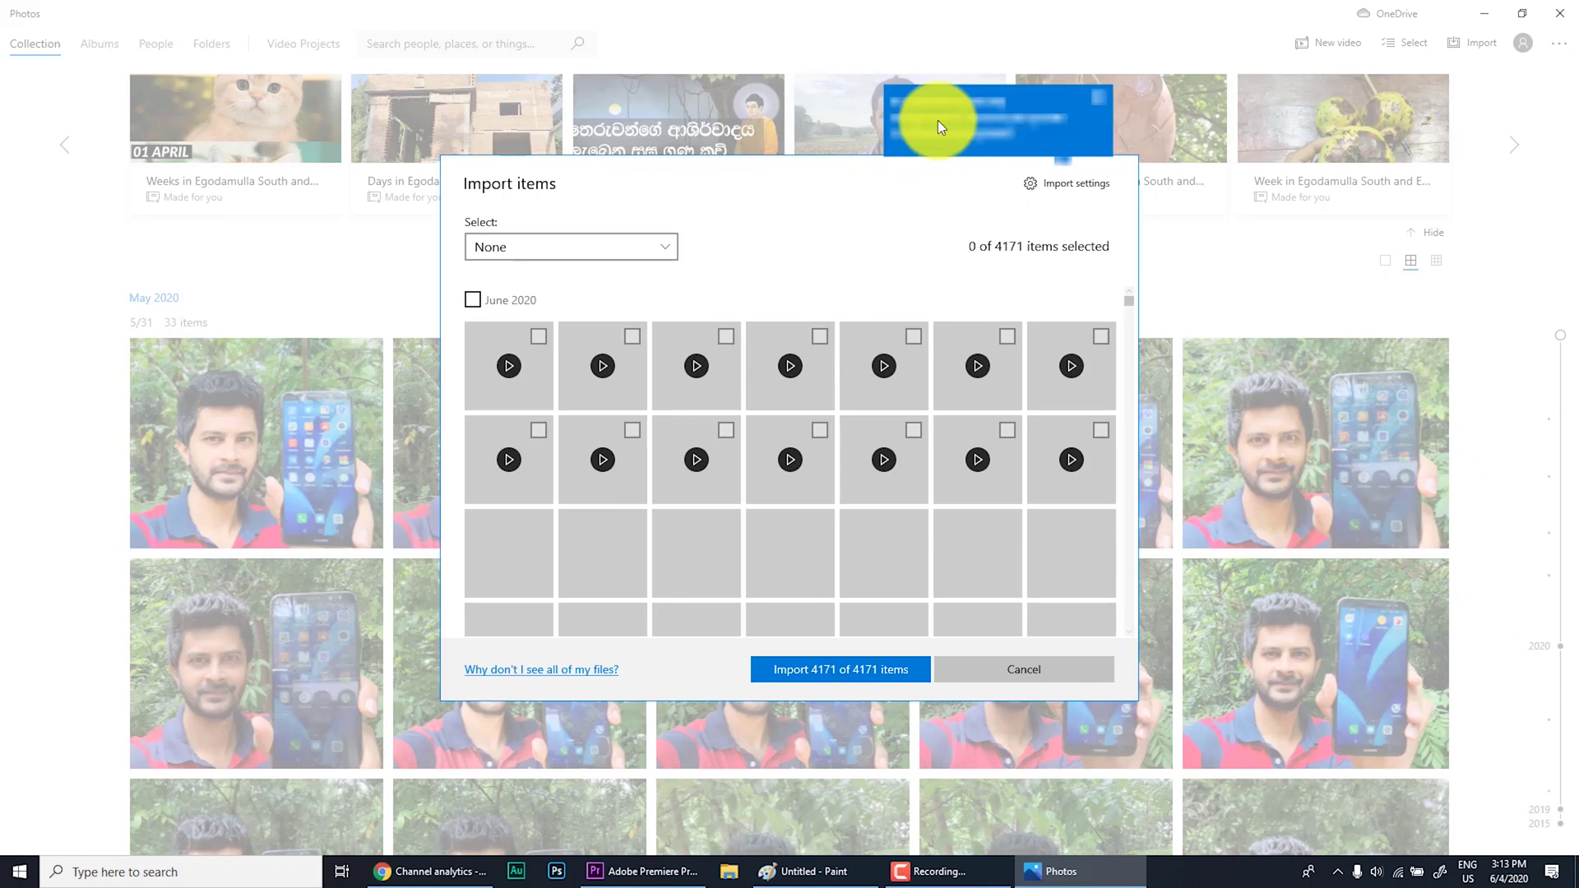
- Dismiss the tip, leave the selection at None, and scroll through the iPhone thumbnails
left_click(859, 176)
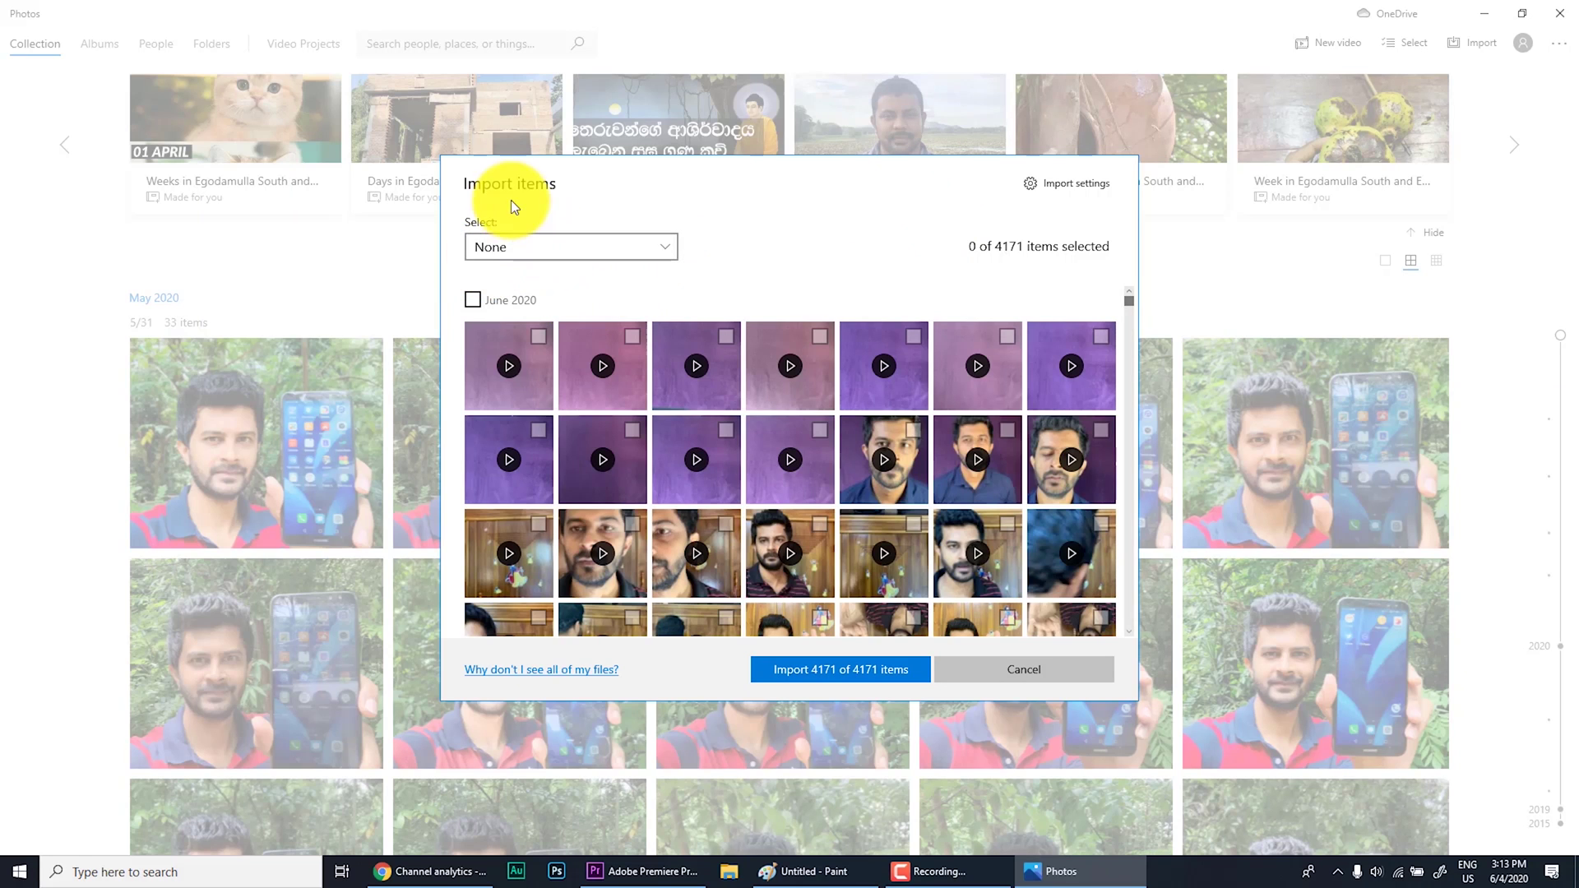
left_click(510, 245)
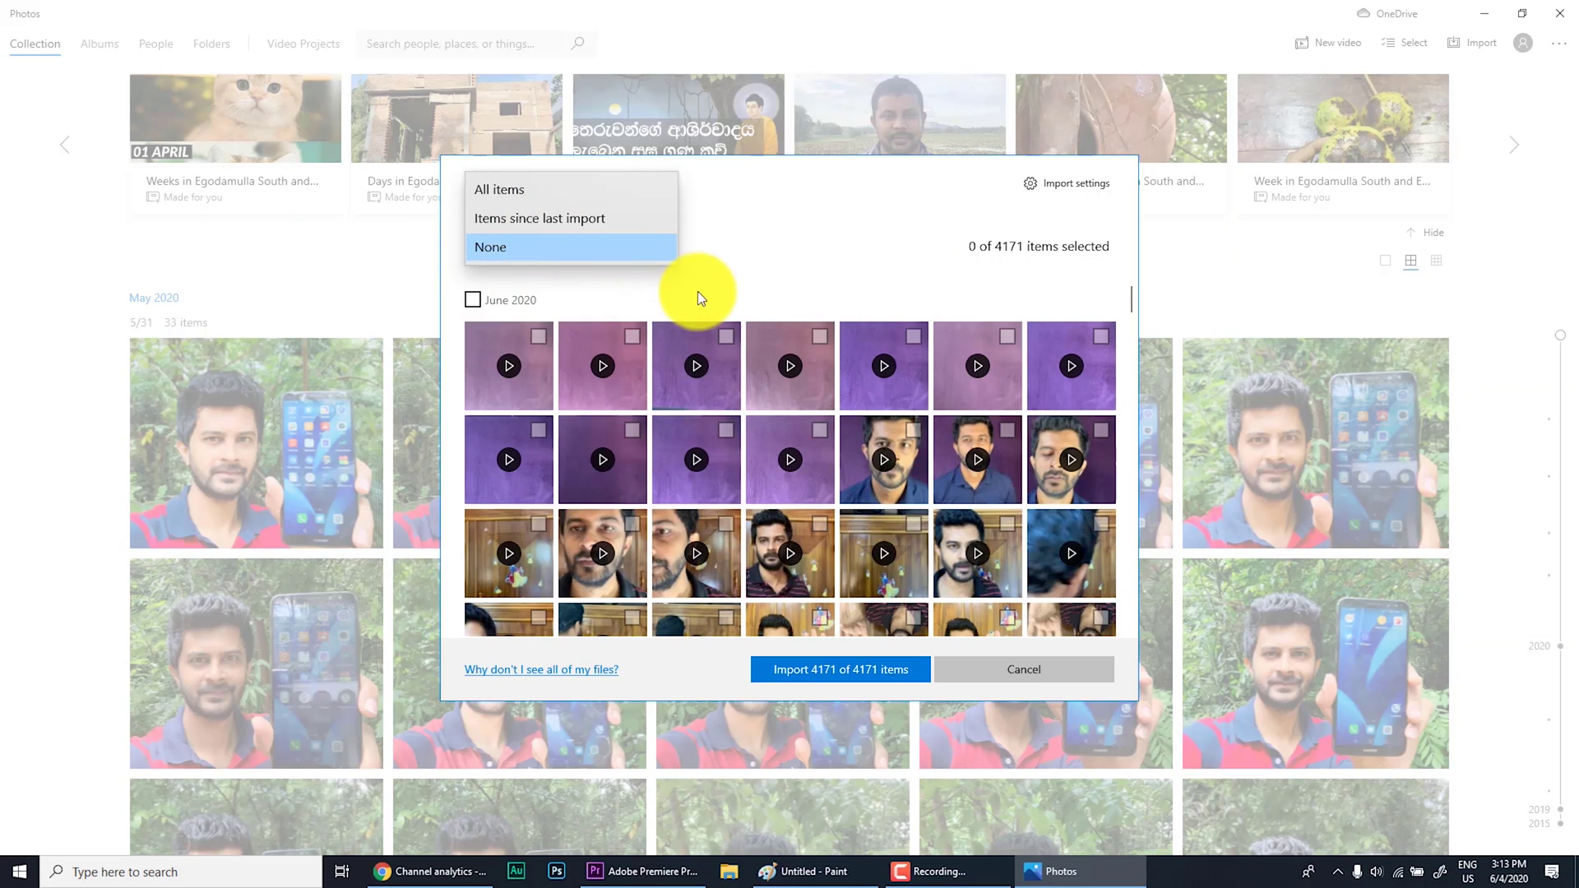
left_click(817, 248)
scroll(599, 423, "down", 15)
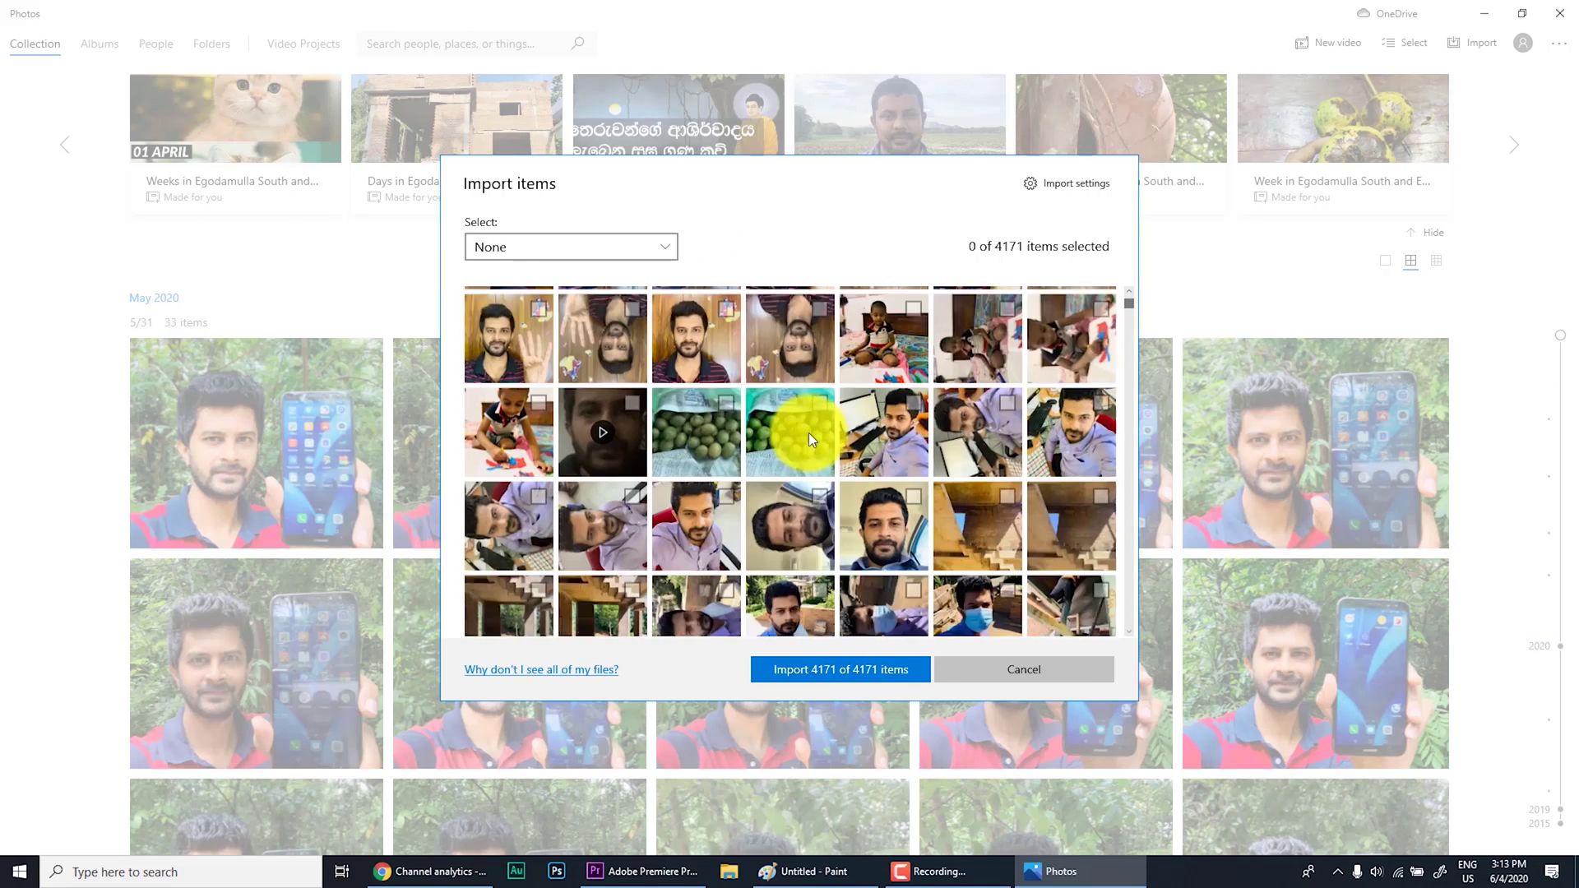
scroll(664, 442, "up", 5)
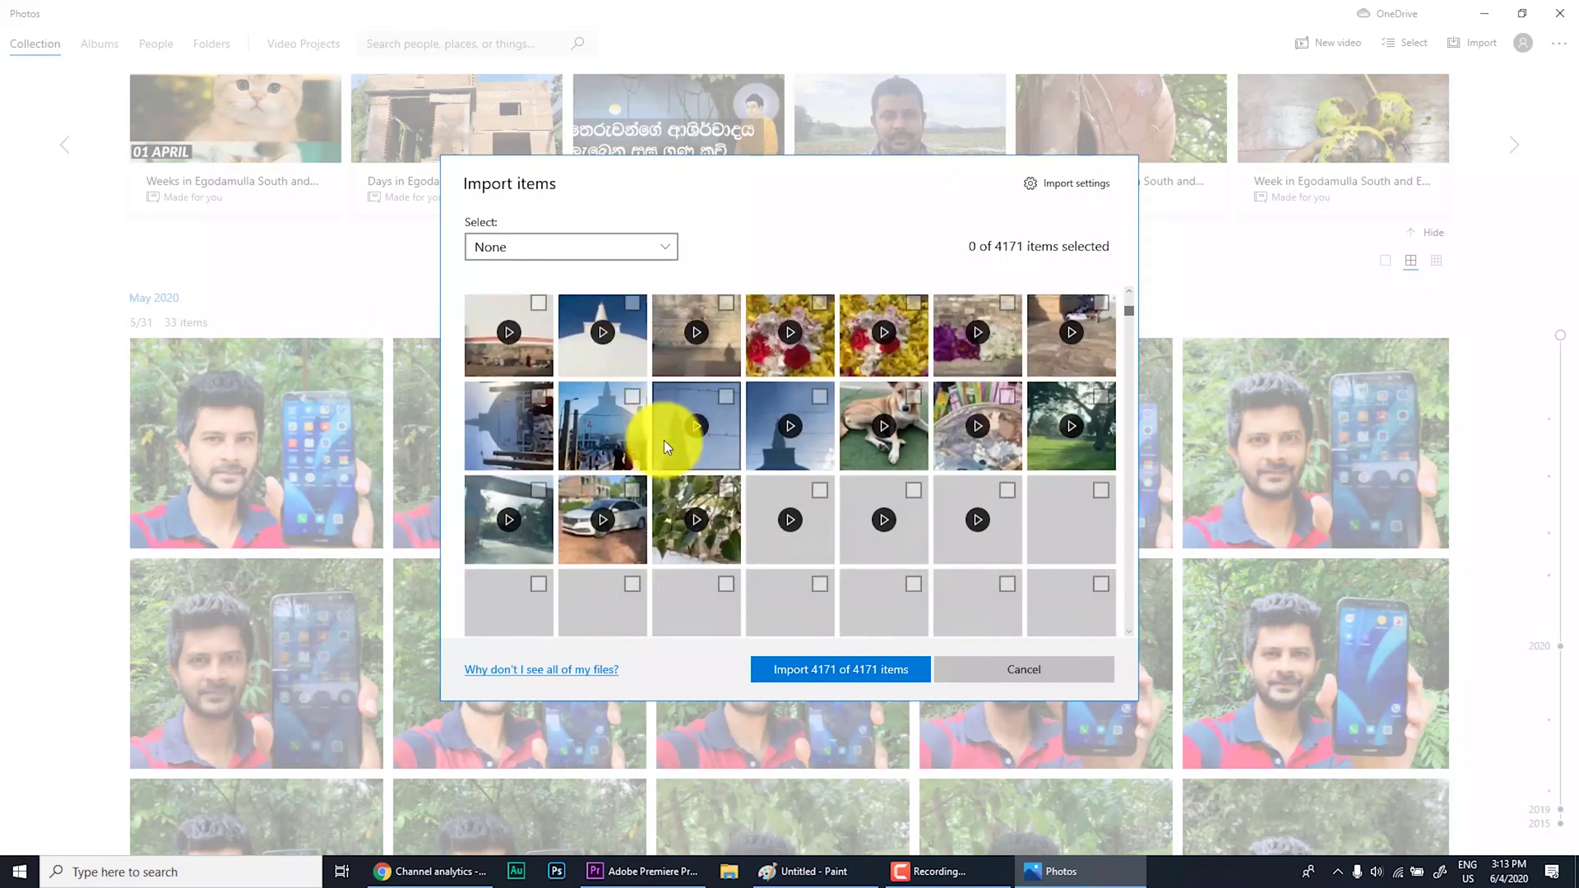
scroll(644, 422, "down", 1)
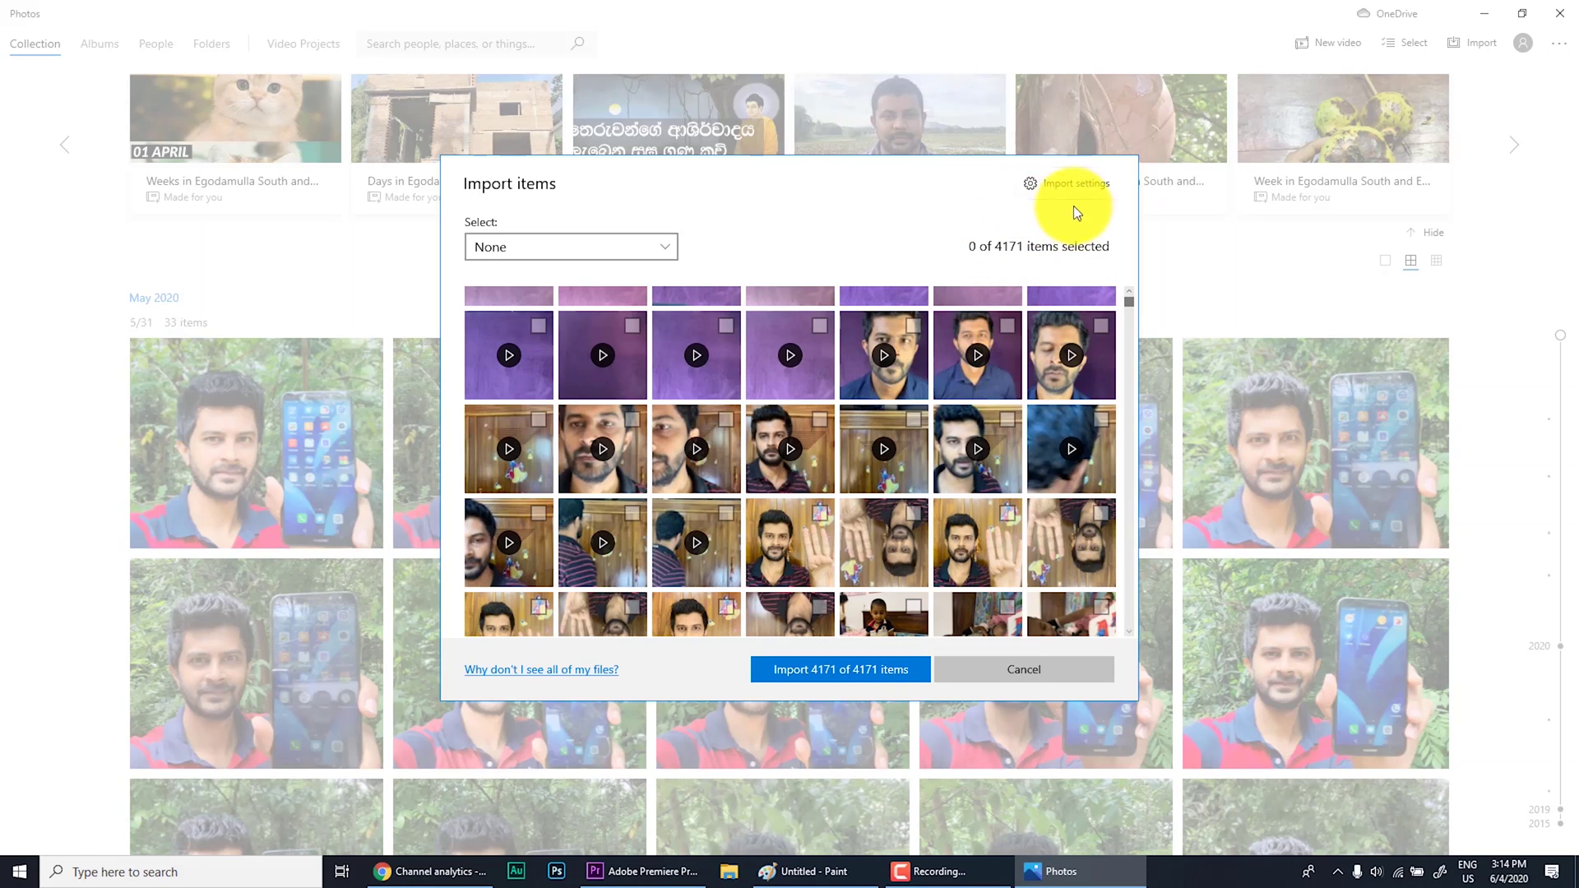
- Keep the import destination at H:\APPLE XS MAX IMPORTS, grouped by date
left_click(1059, 189)
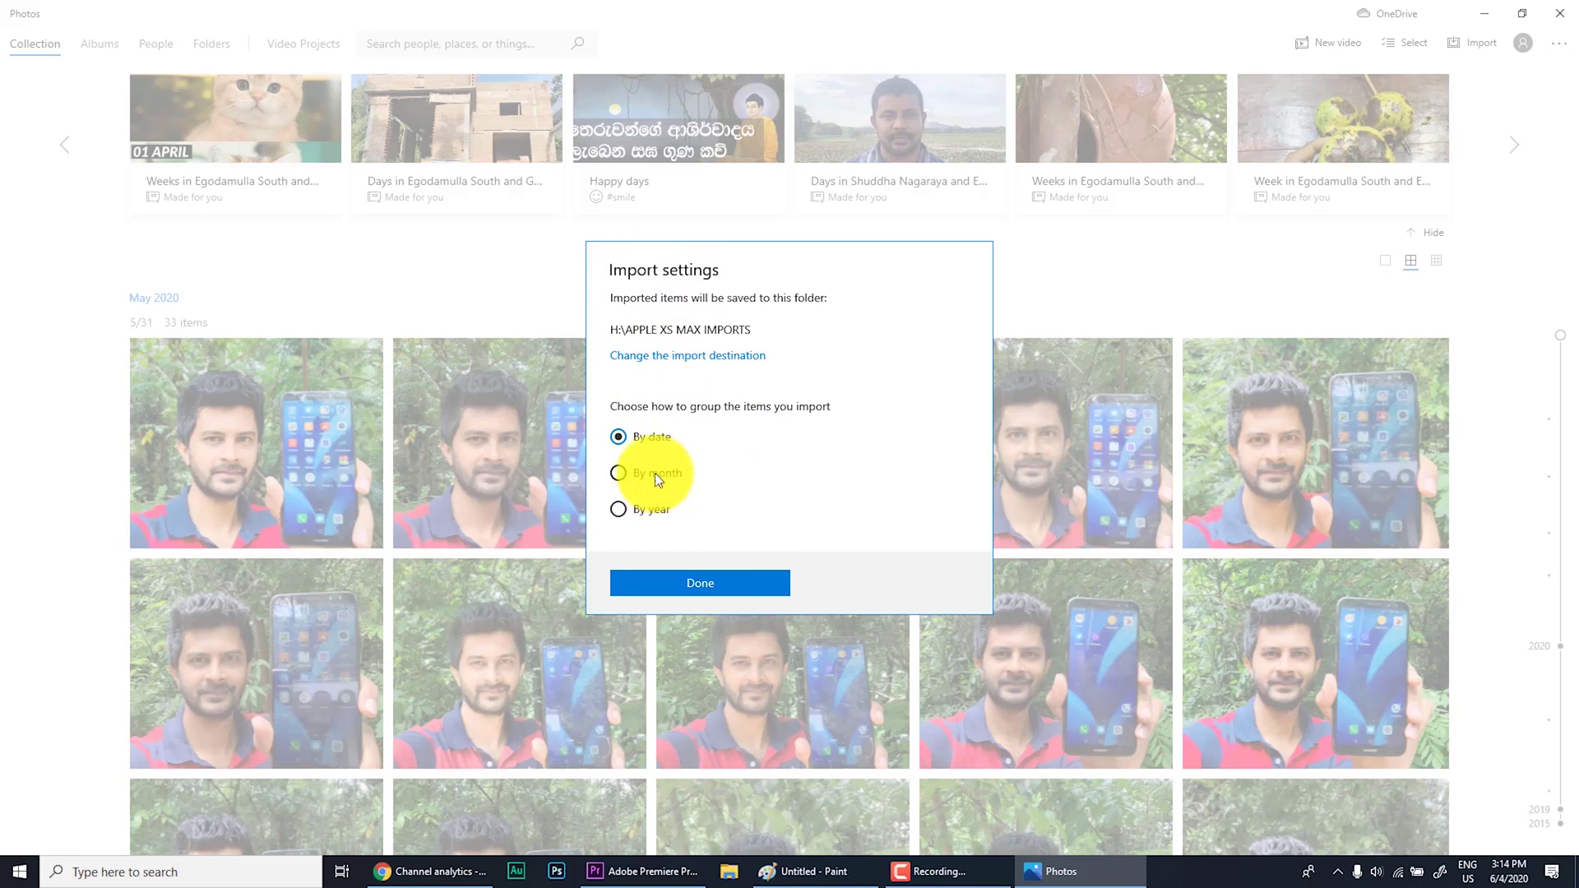
left_click(686, 359)
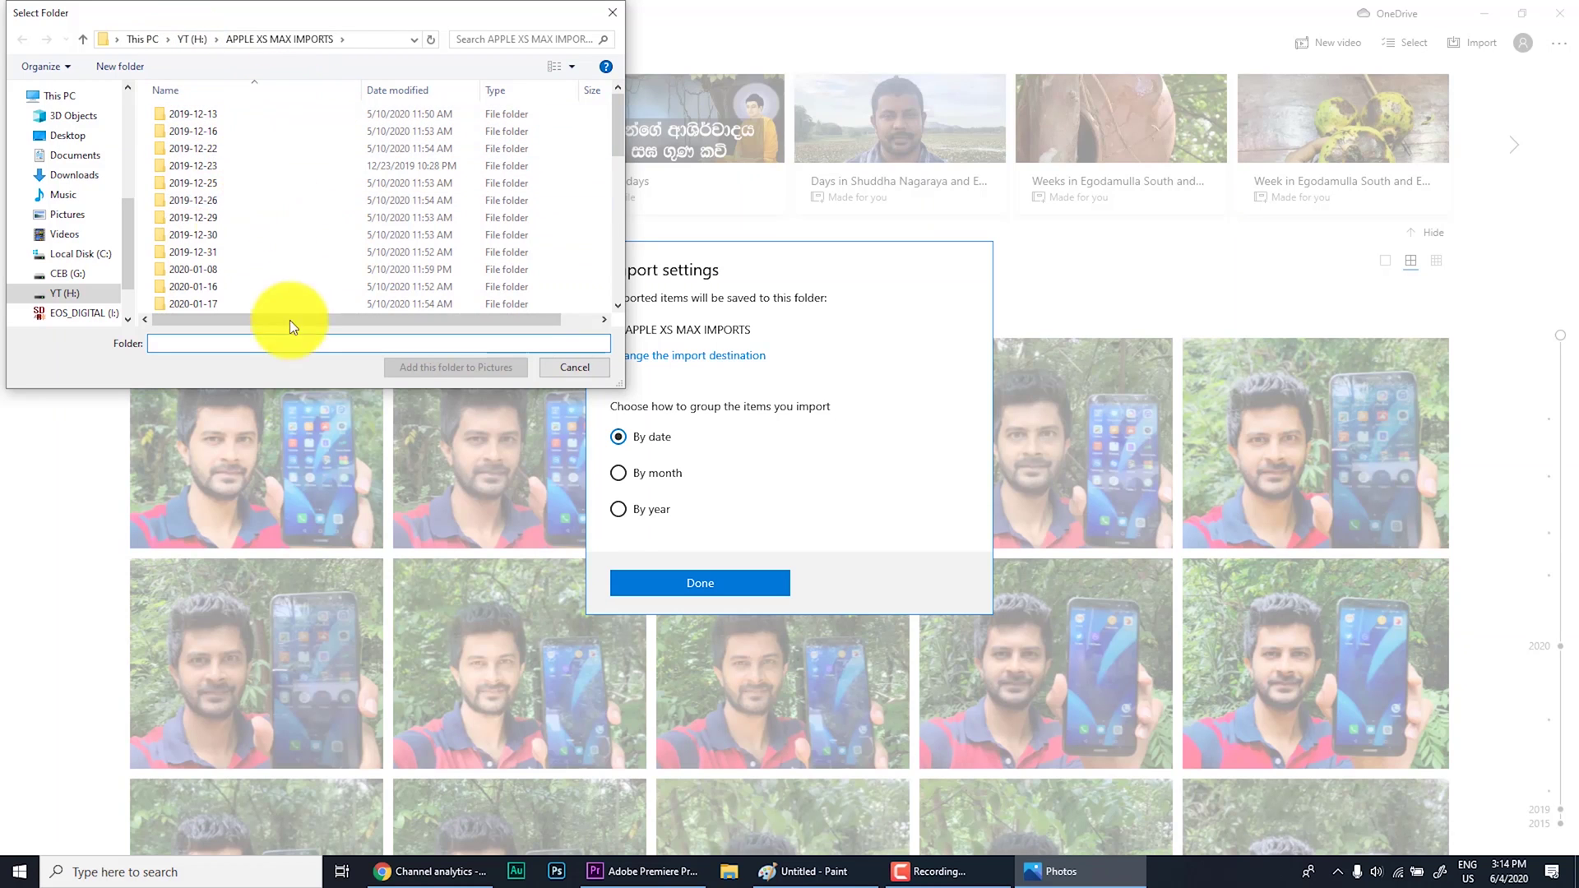
scroll(246, 239, "down", 5)
scroll(235, 220, "down", 4)
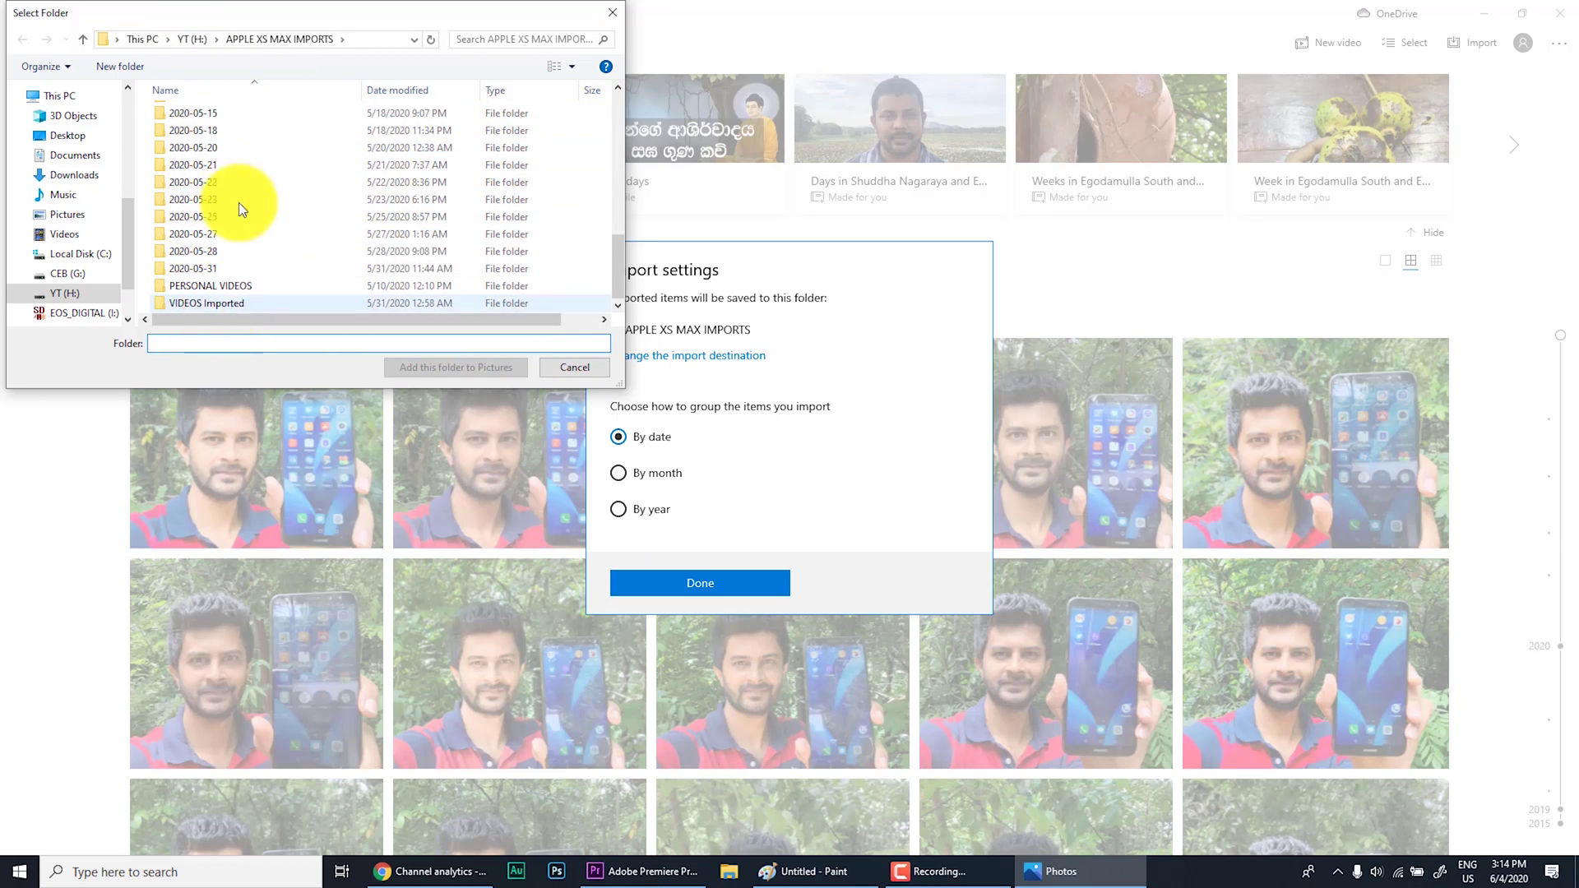
left_click(587, 368)
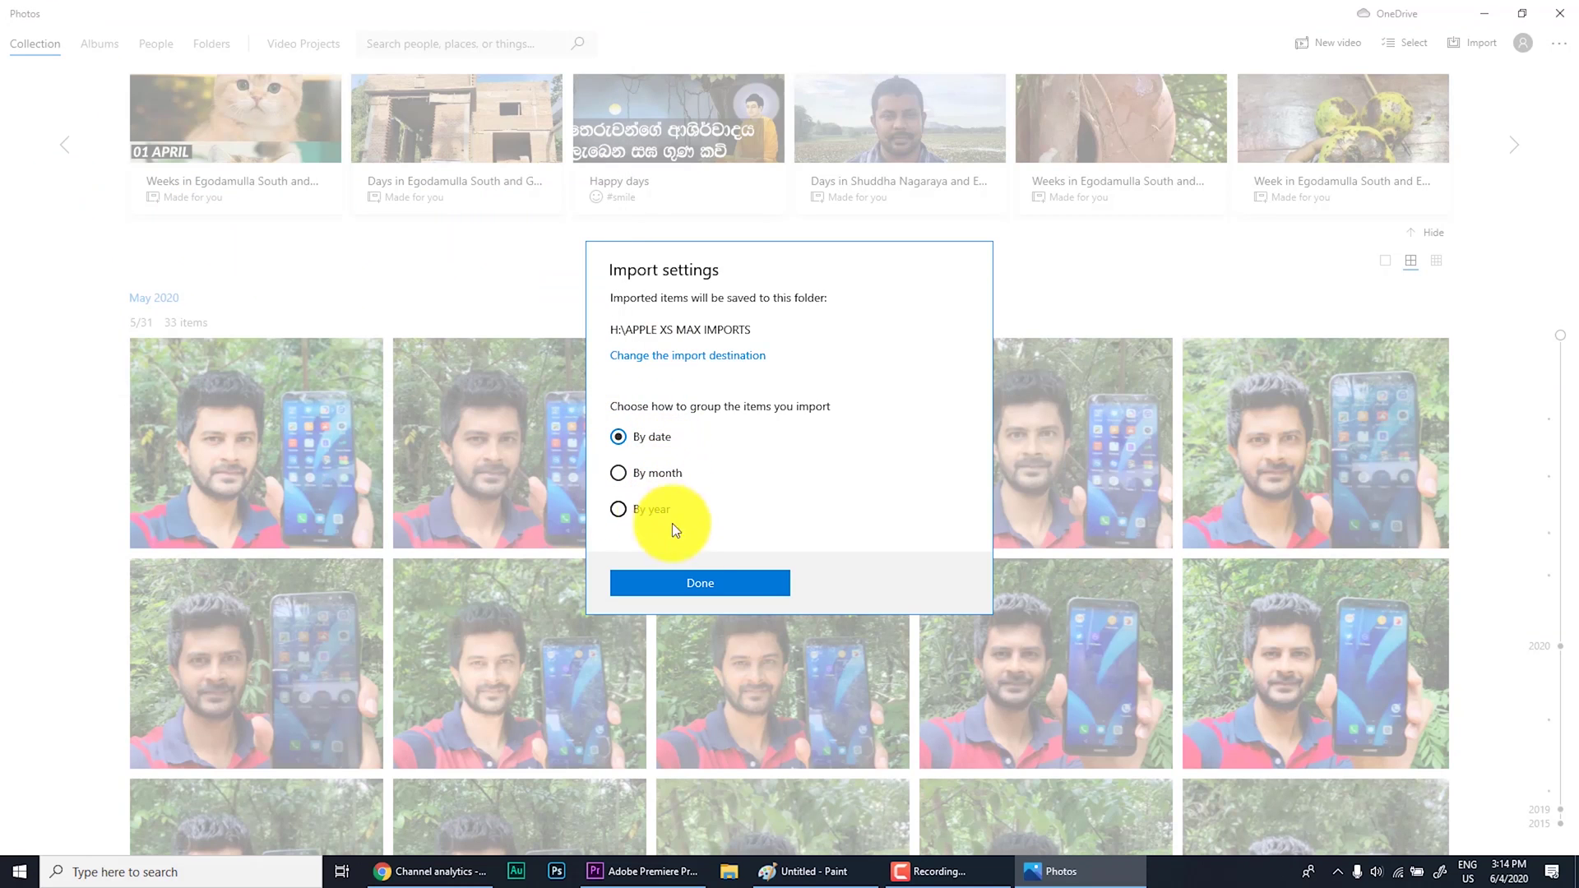
left_click(709, 580)
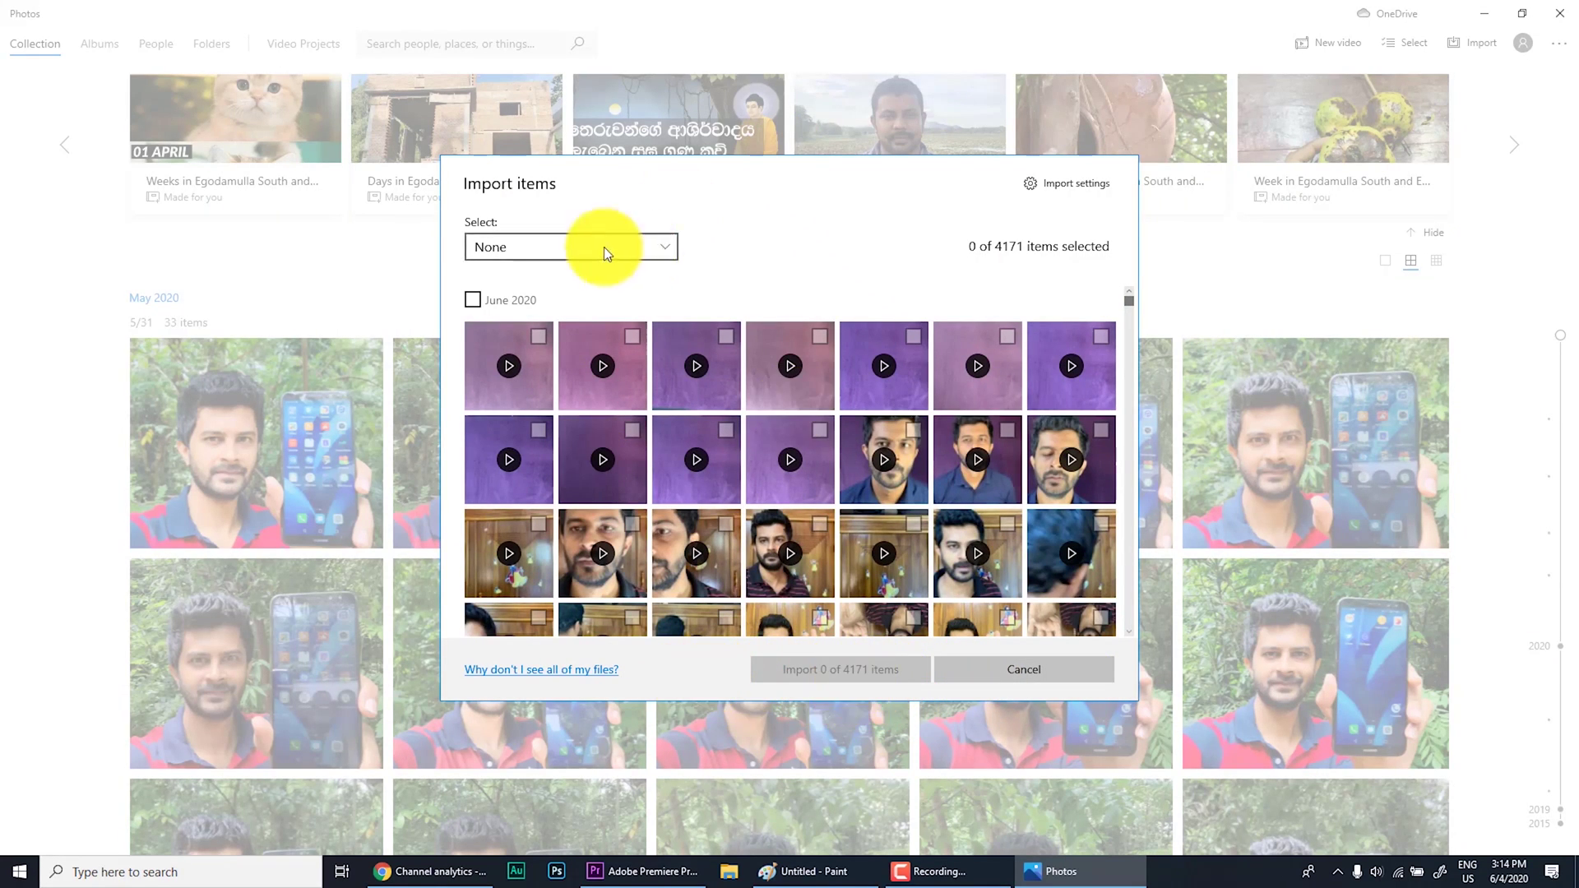
- Select all 4171 iPhone items, start the import, then request to cancel it
left_click(567, 246)
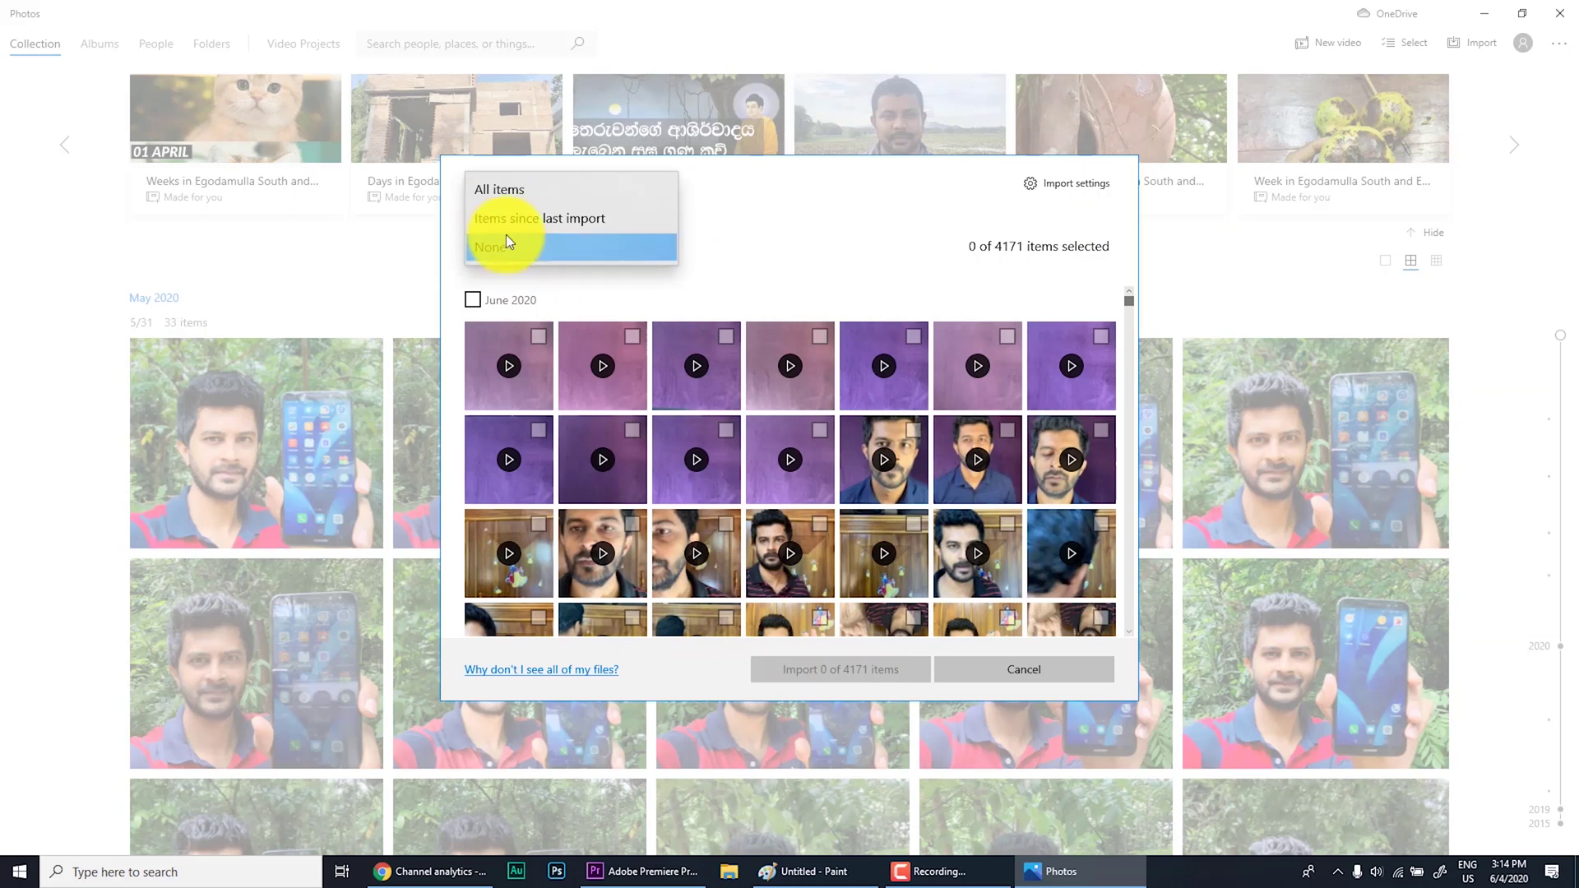
left_click(514, 190)
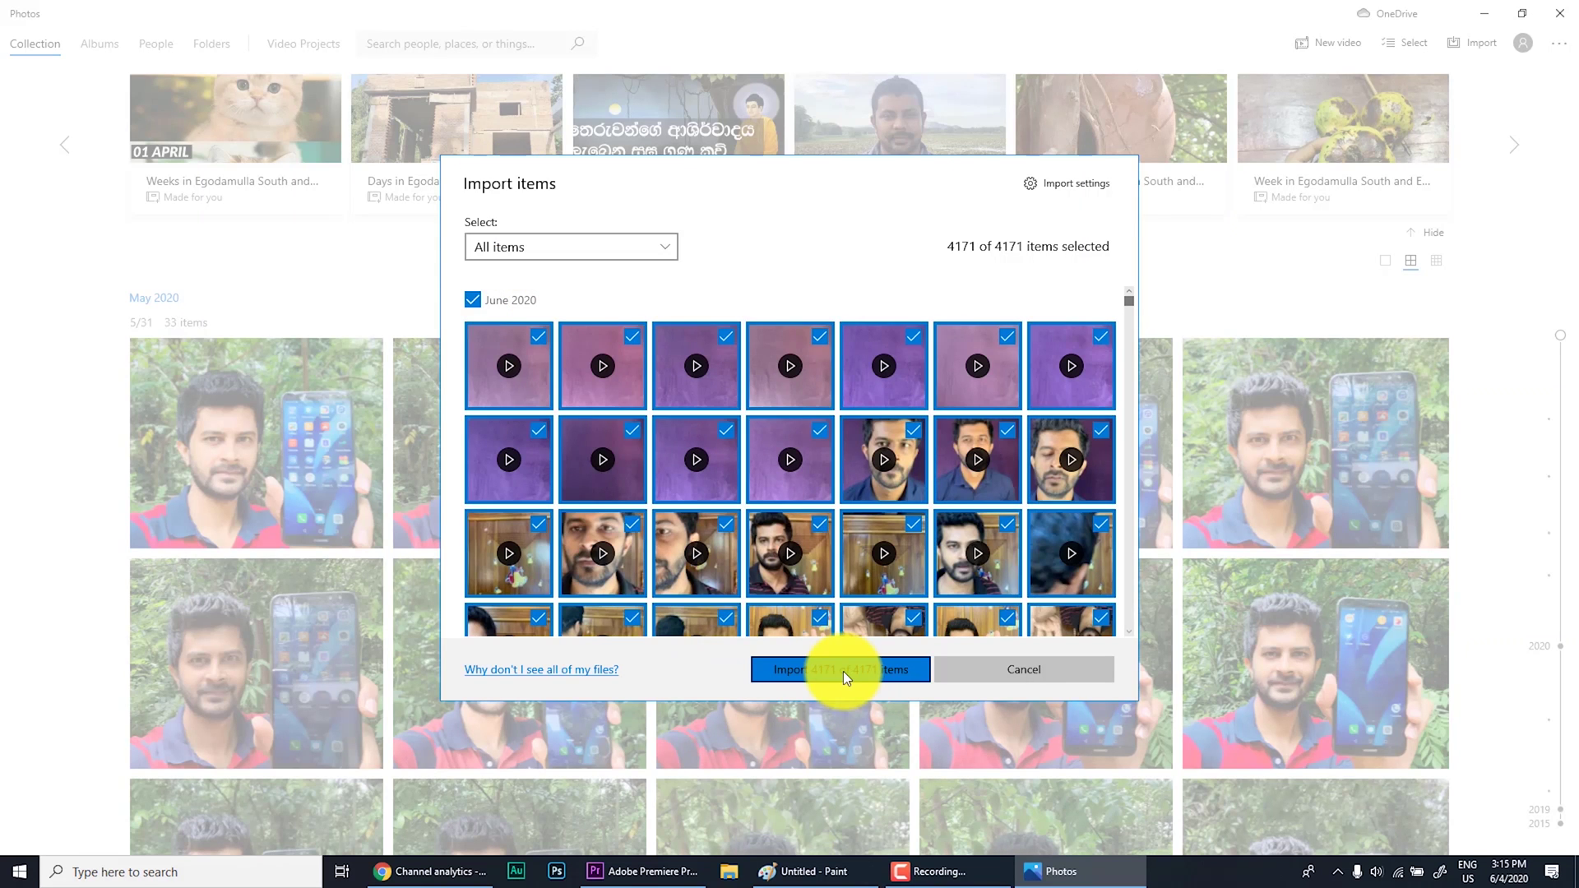
left_click(842, 671)
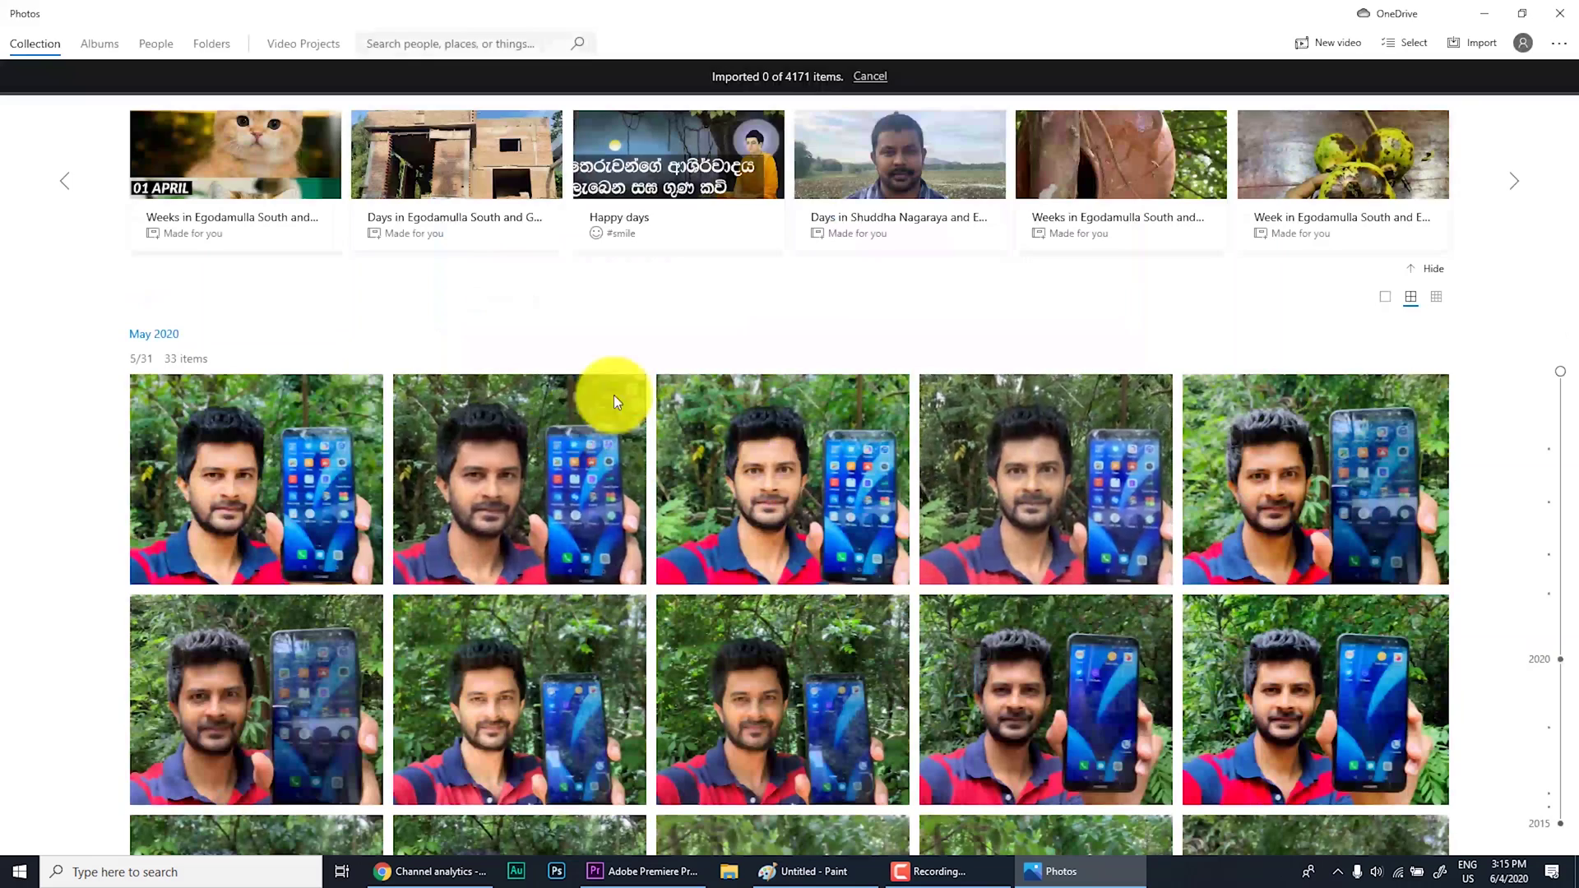
scroll(399, 347, "down", 2)
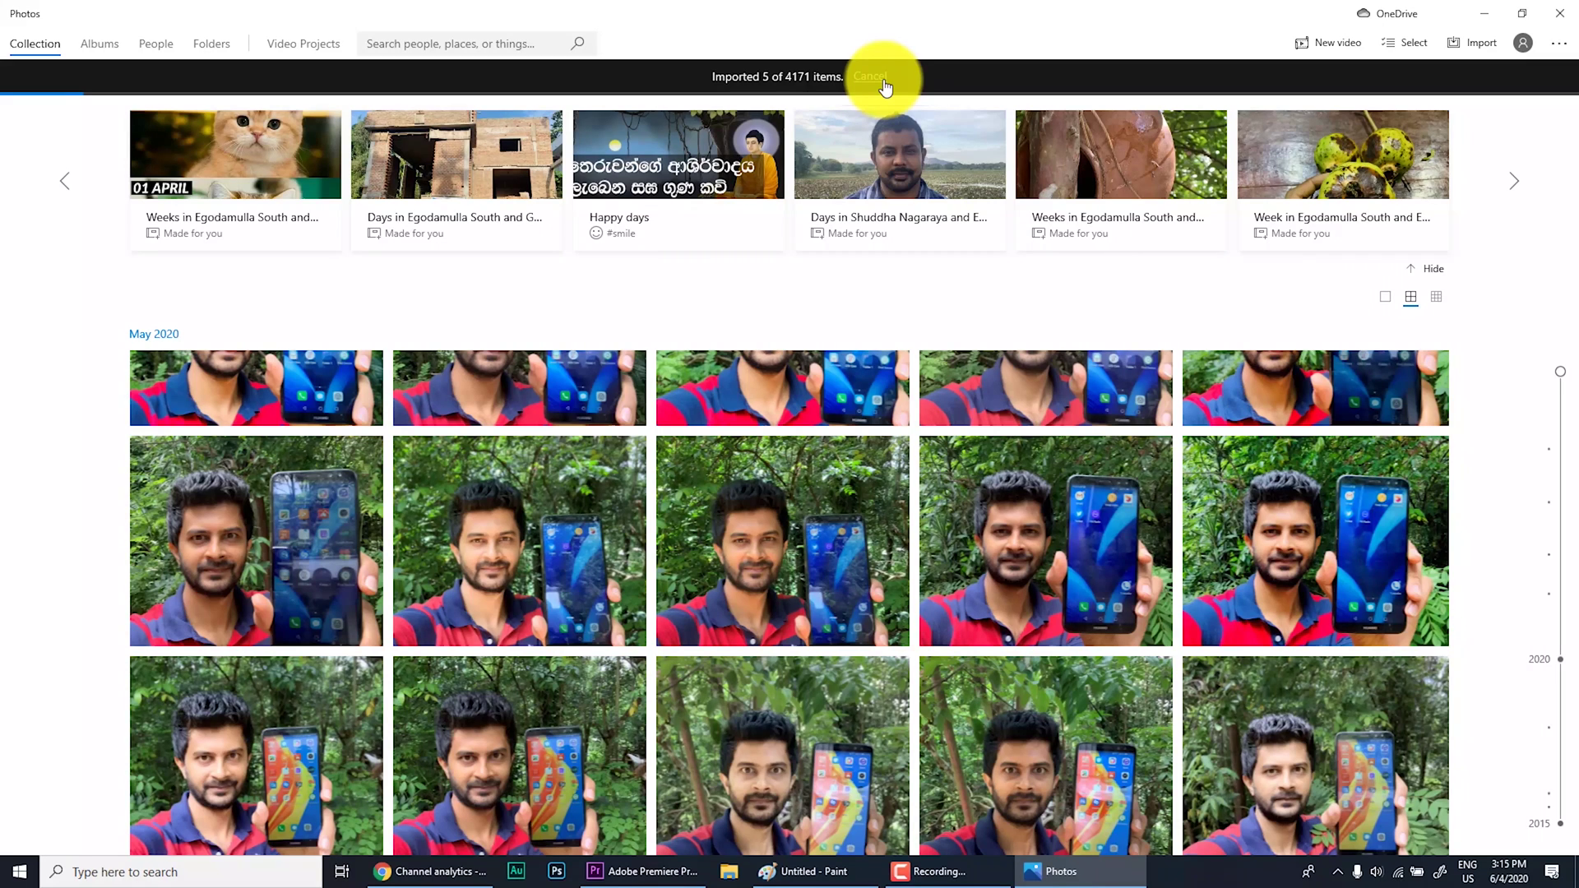
left_click(883, 79)
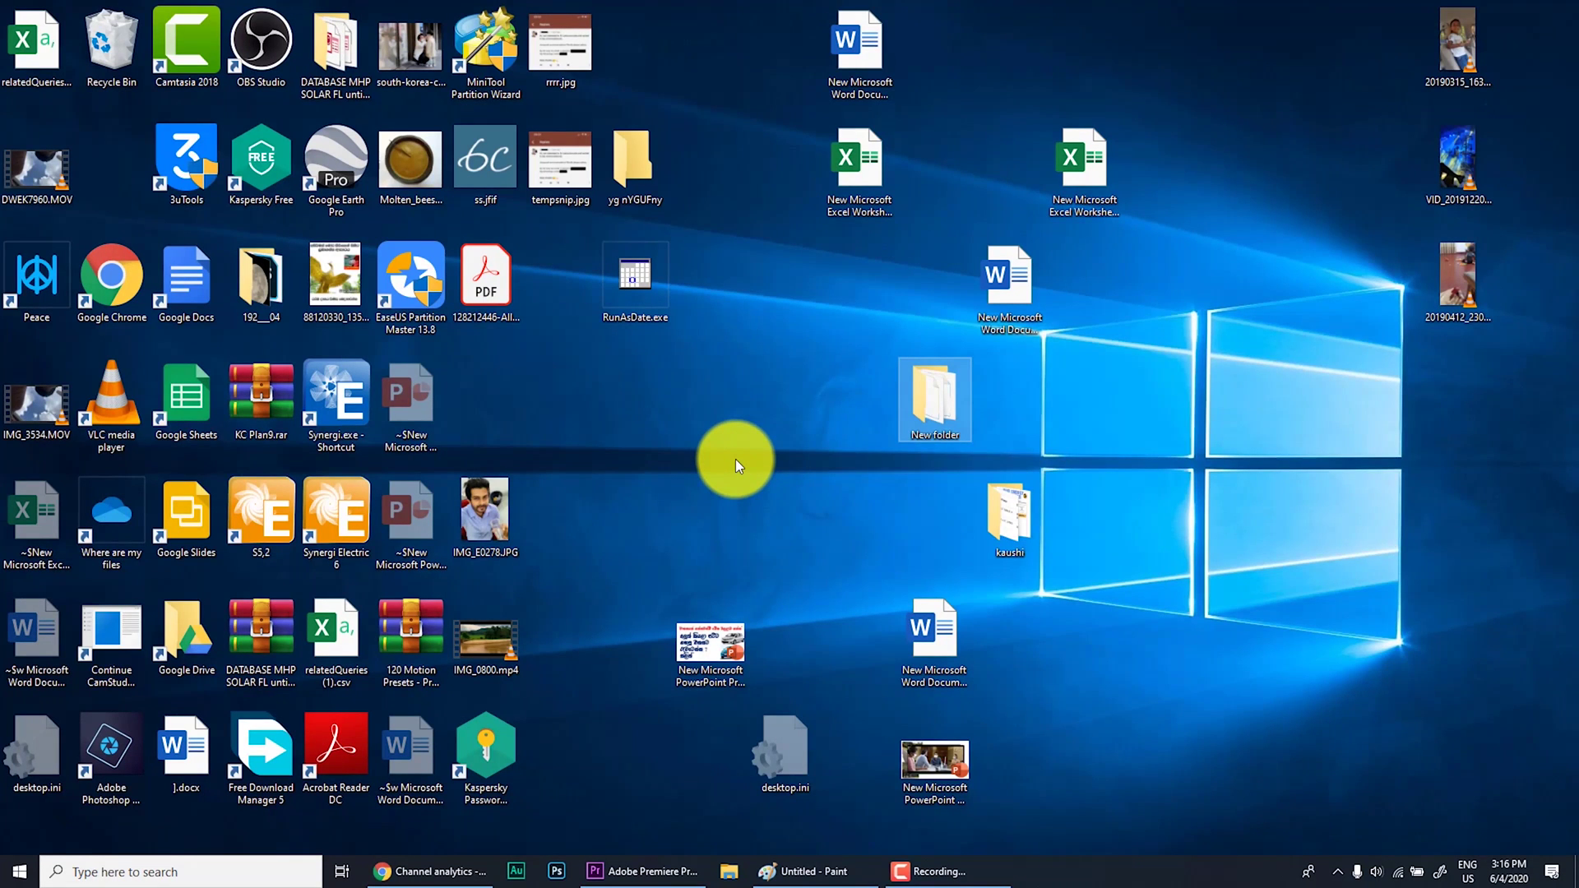
- In a maximised File Explorer, run Import pictures and videos on the Apple iPhone
left_click(722, 857)
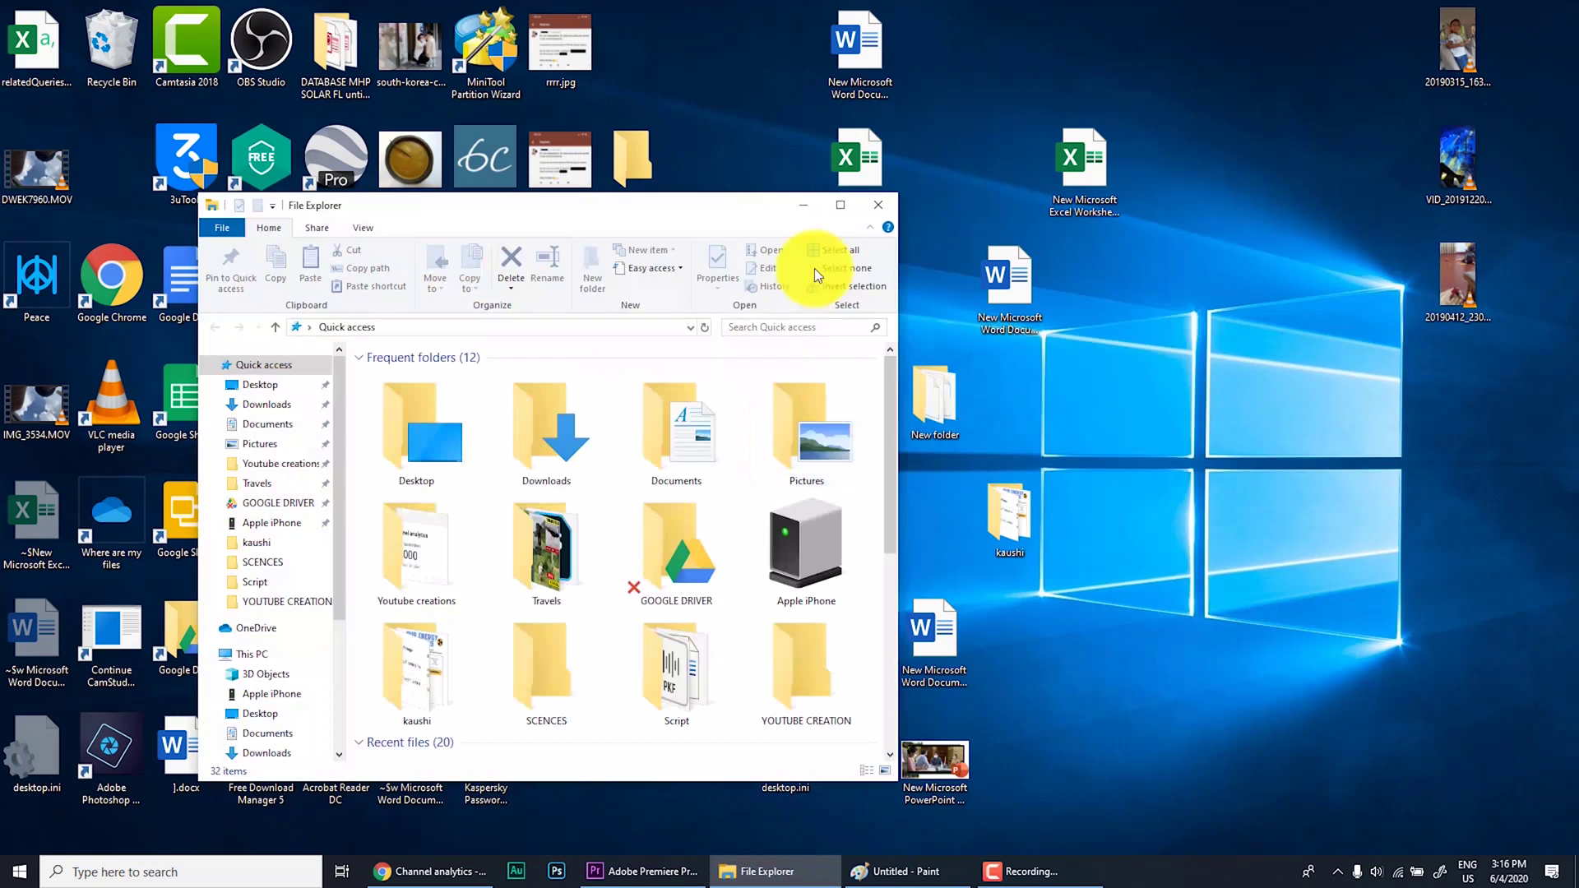
left_click(846, 206)
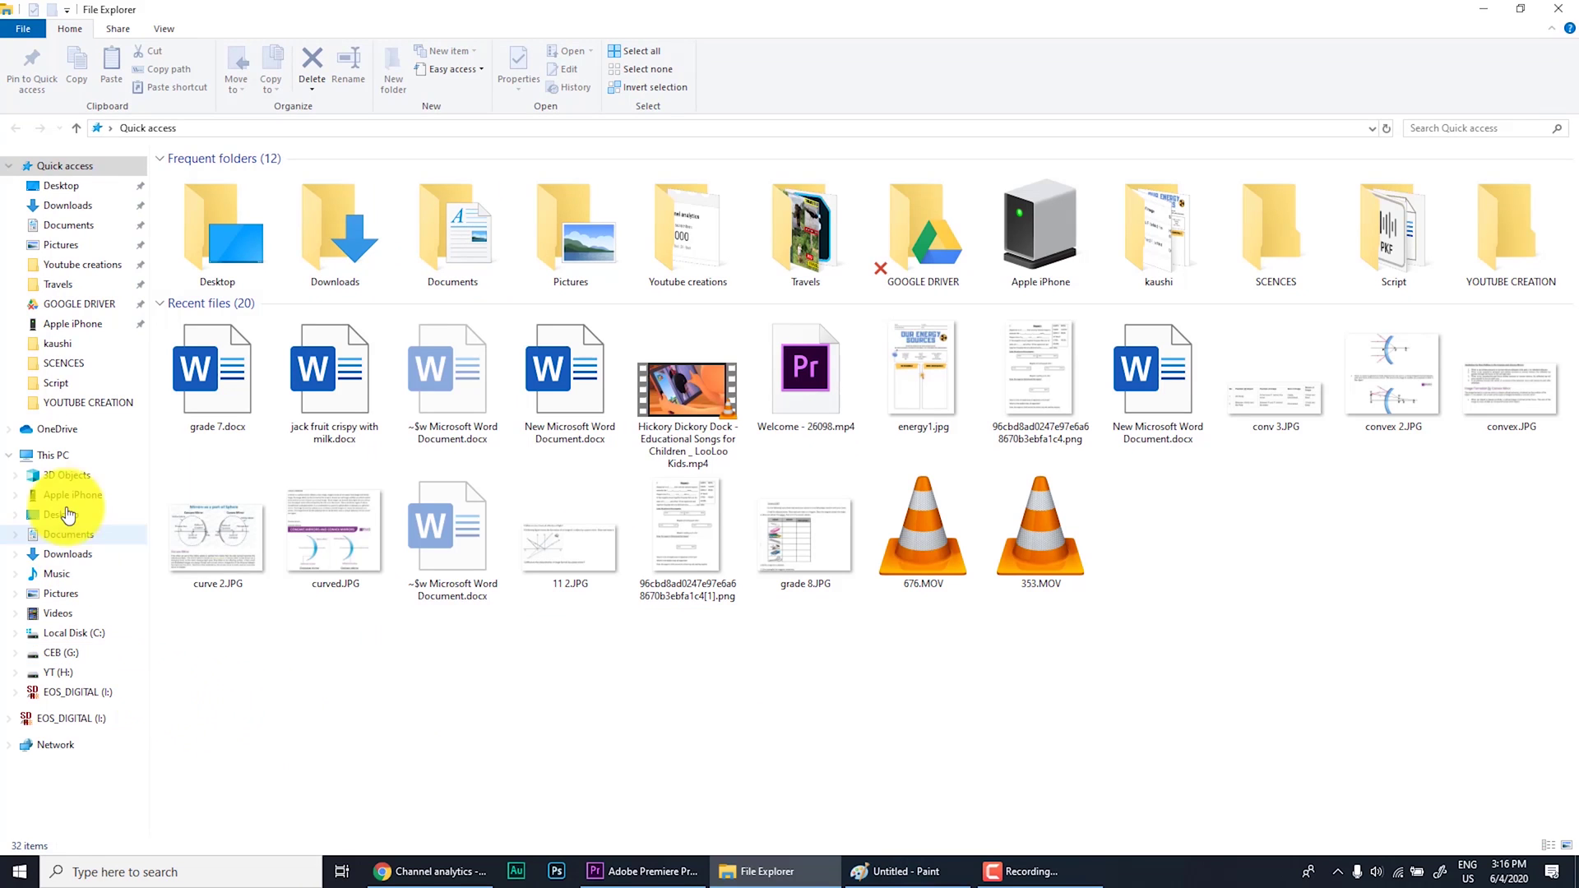
left_click(45, 455)
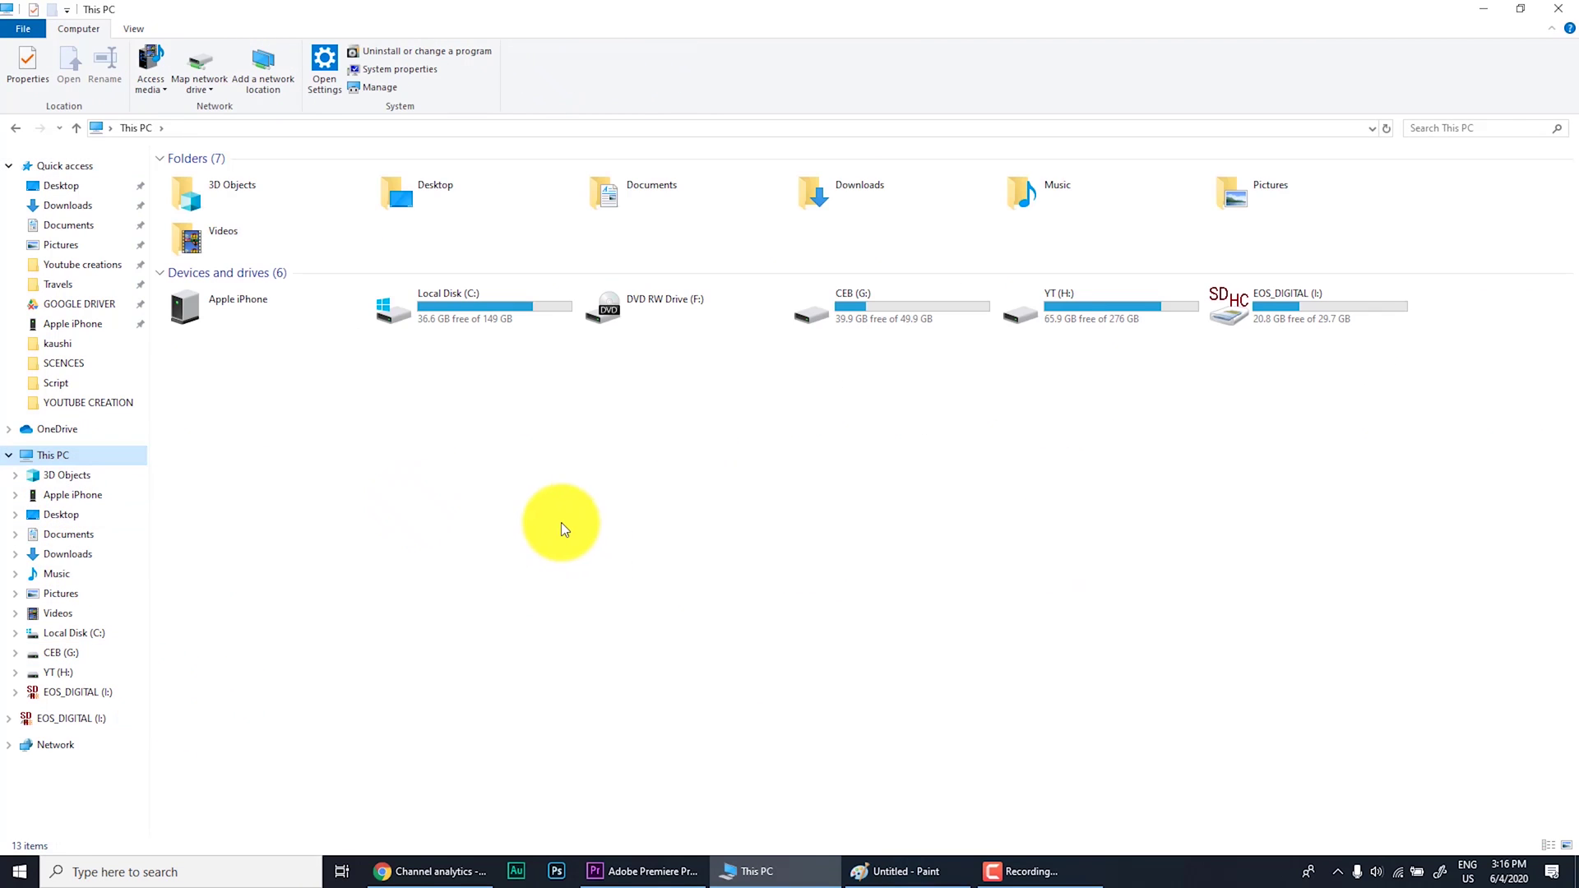
left_click(223, 316)
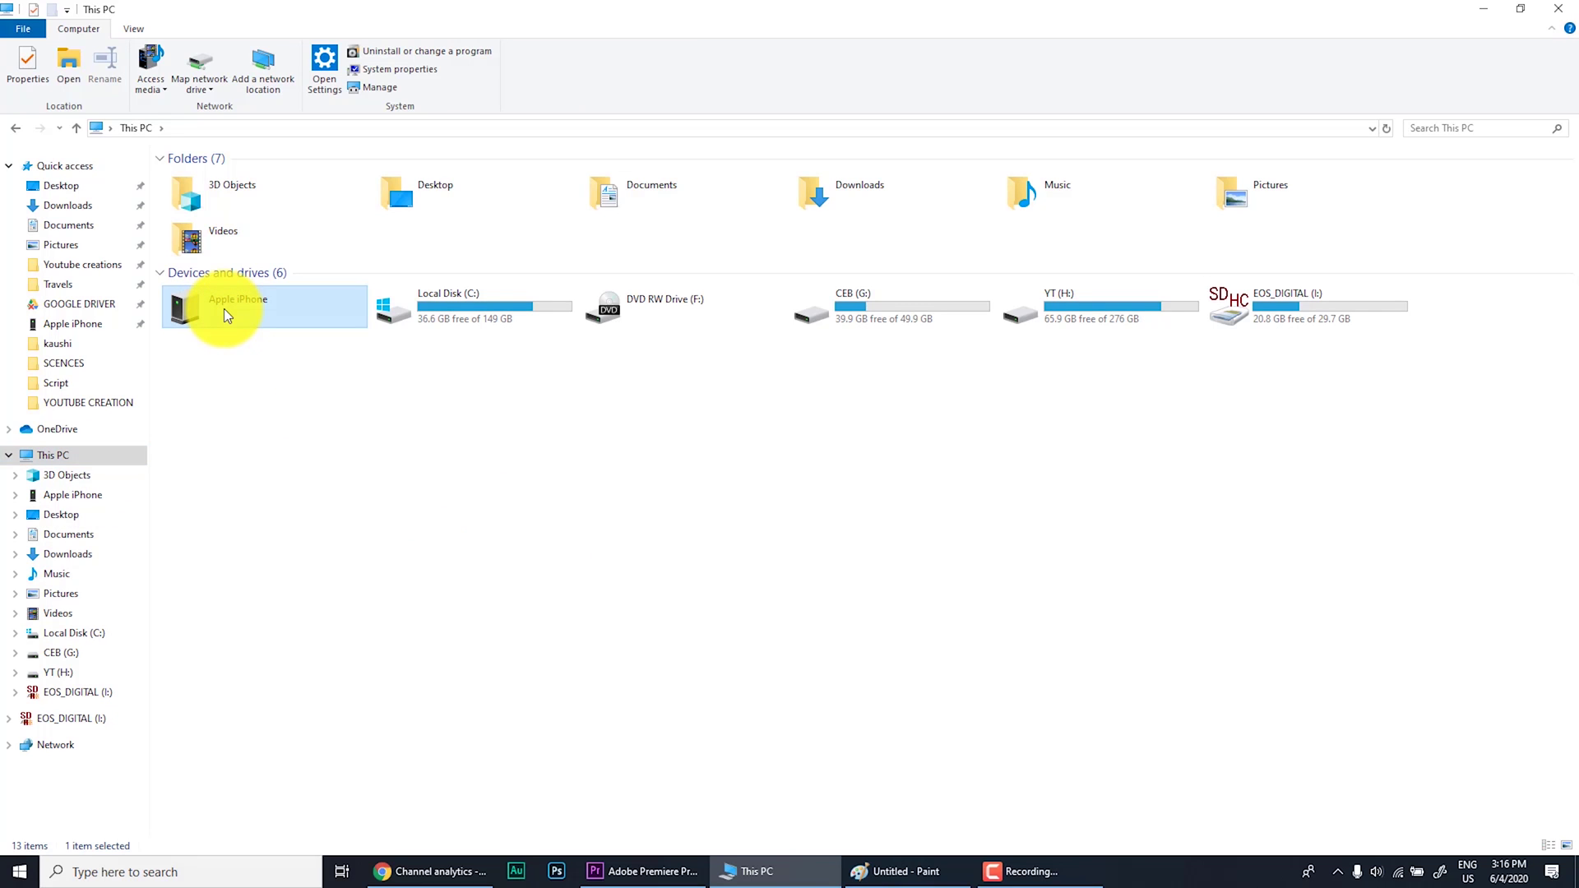
right_click(219, 311)
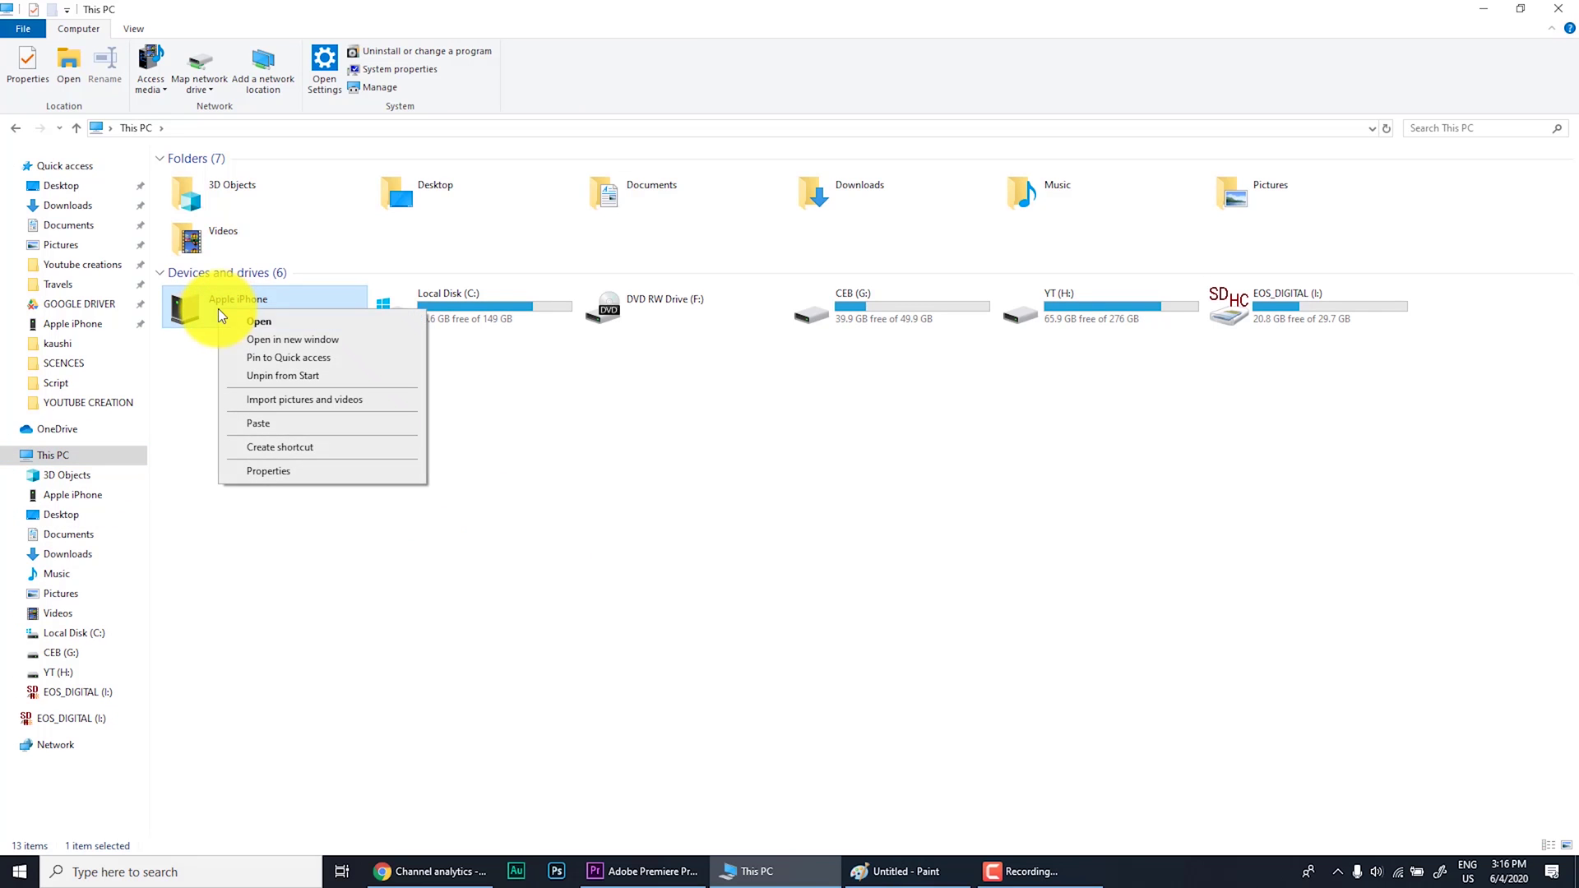
left_click(276, 400)
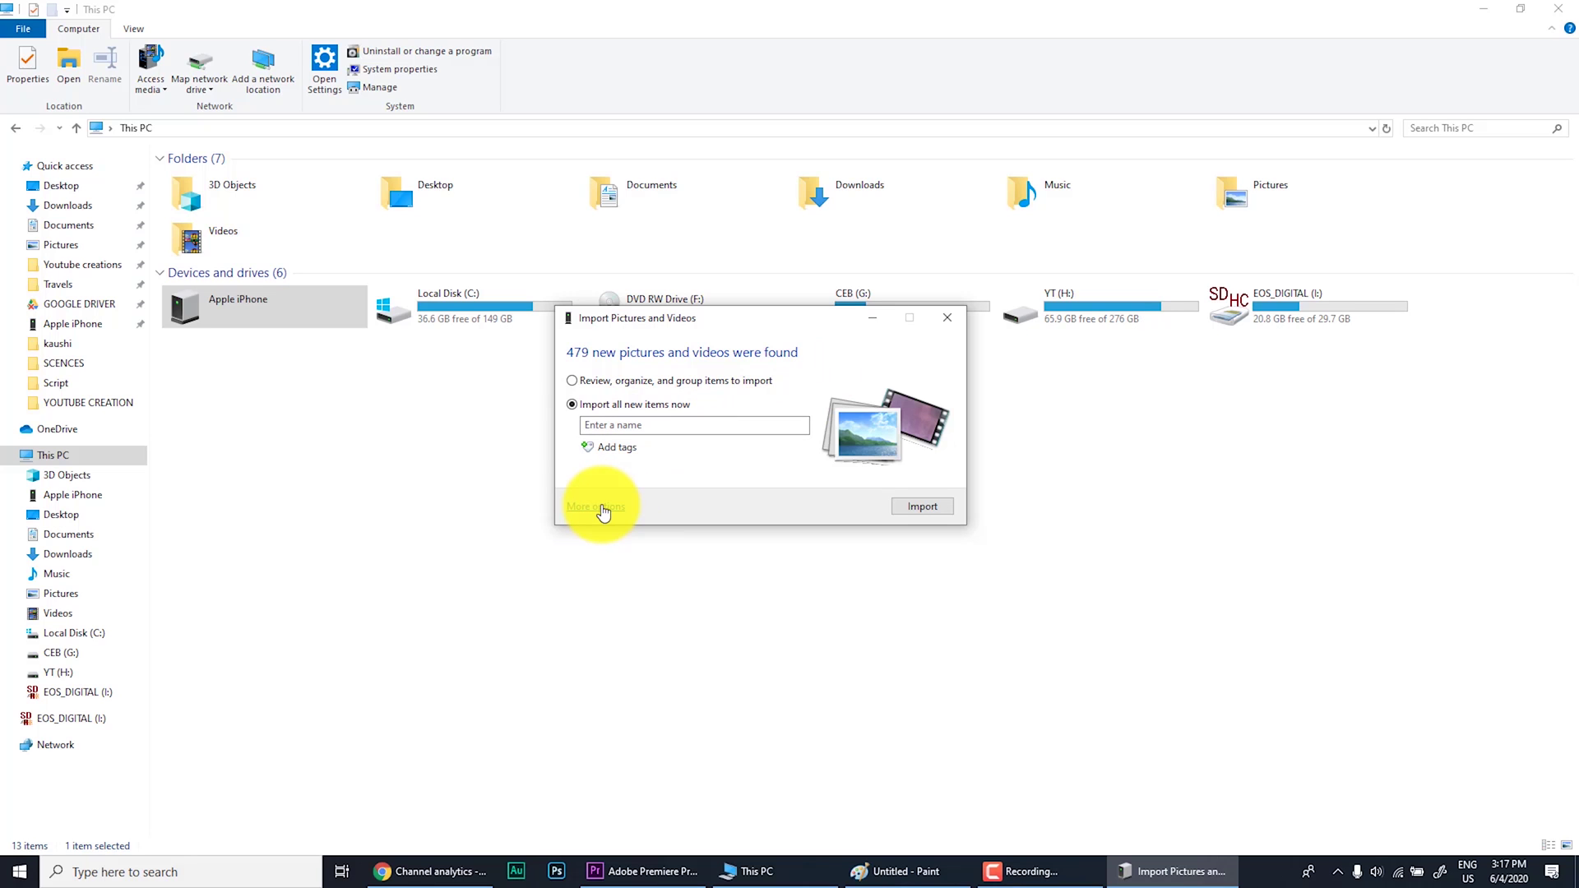
- Confirm import settings keep images and videos saving to H:\APPLE XS MAX IMPORTS
left_click(599, 507)
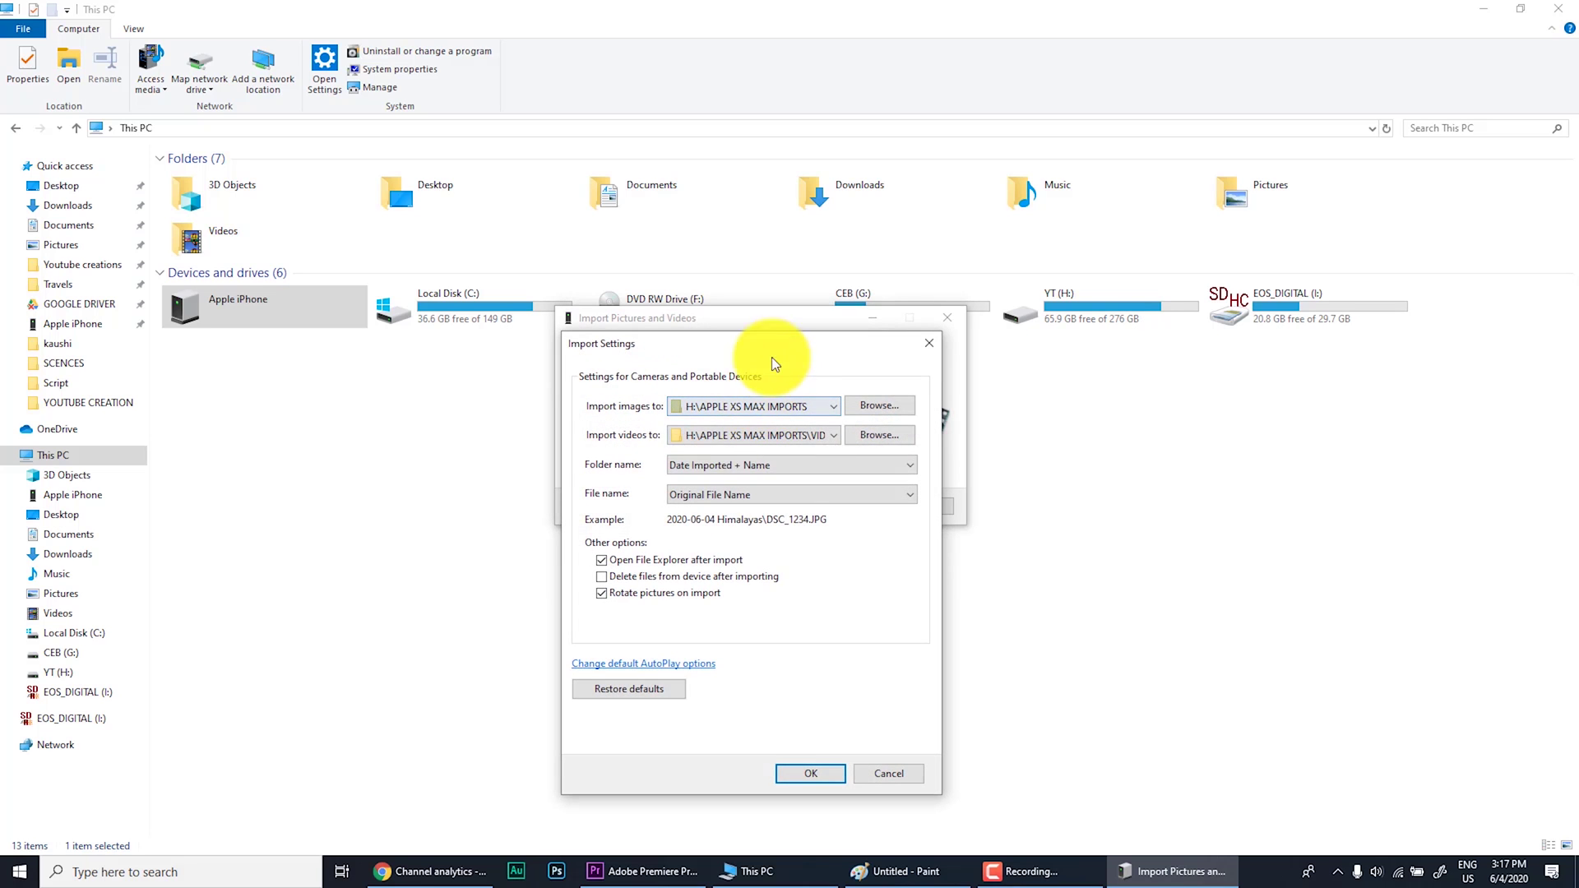
left_click_drag(768, 340, 966, 263)
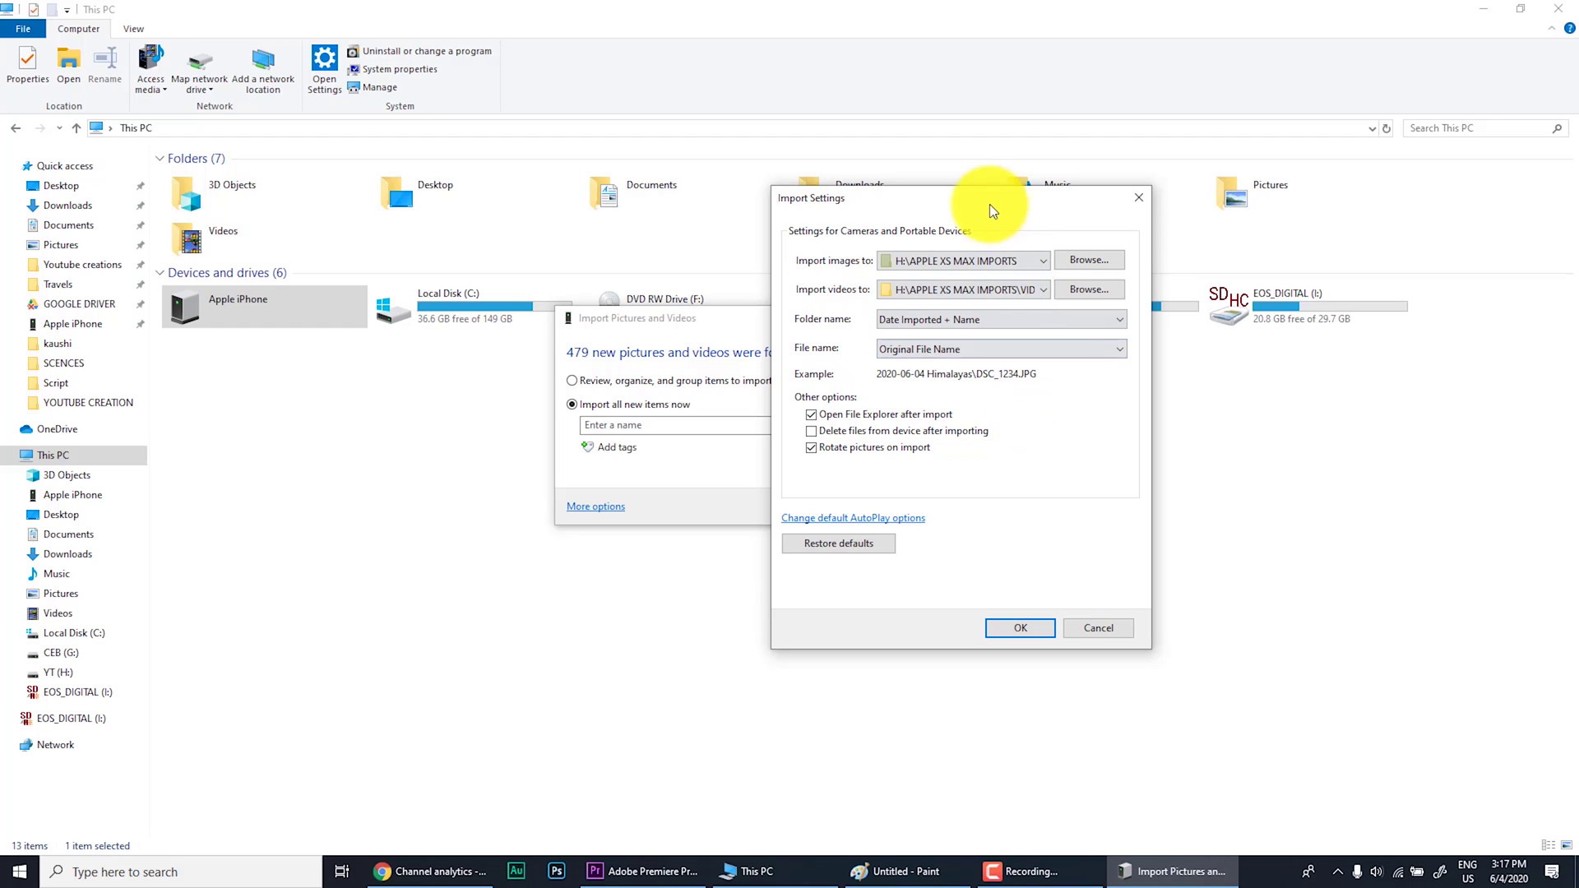
left_click(1083, 265)
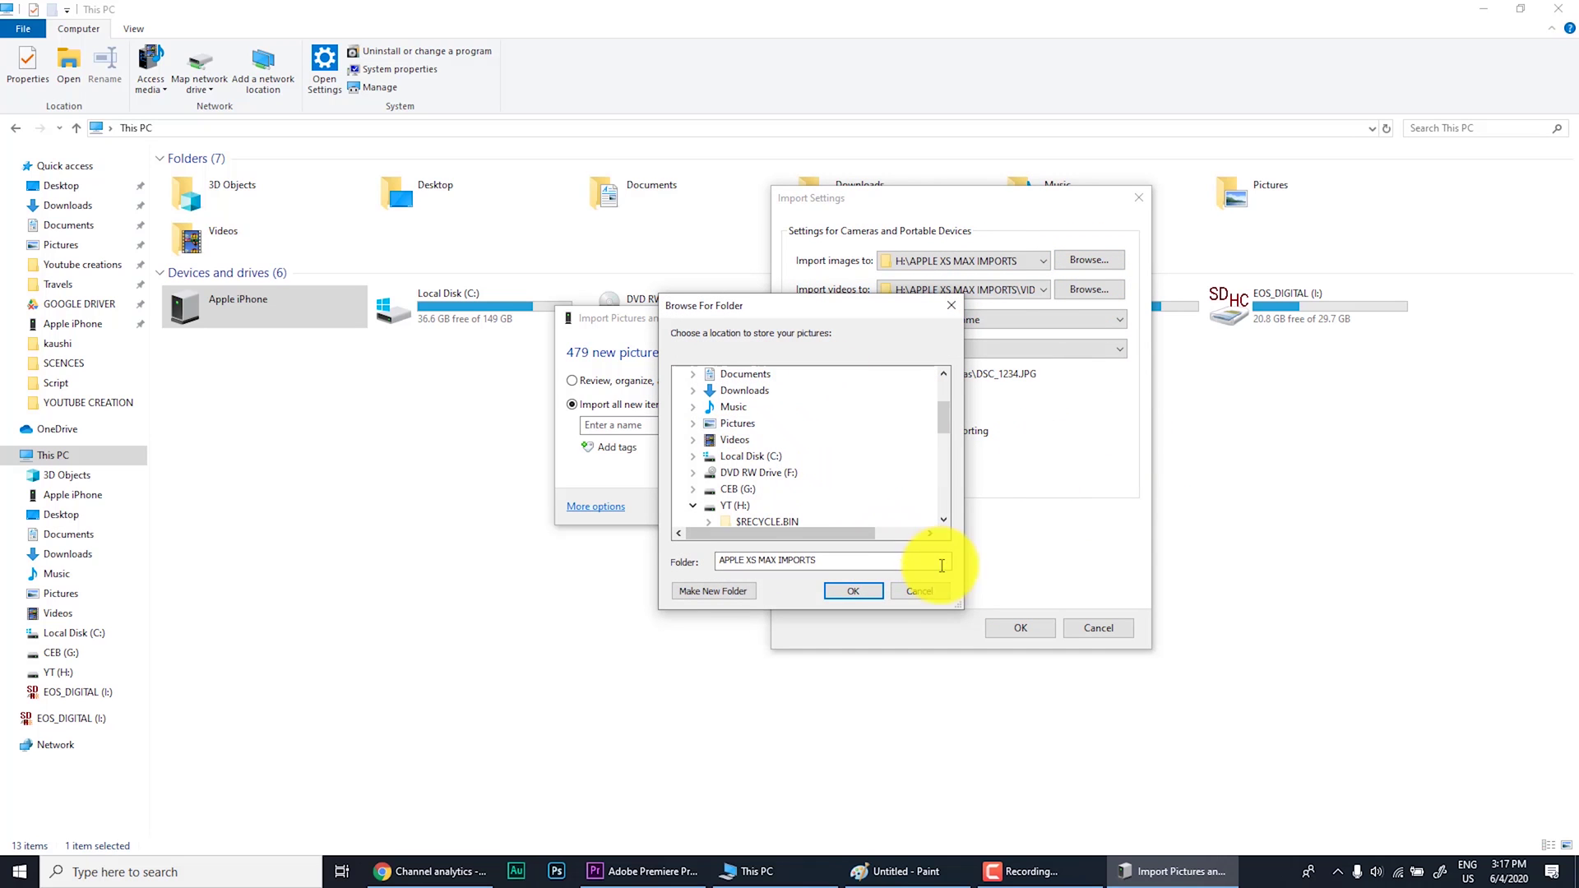
left_click(935, 592)
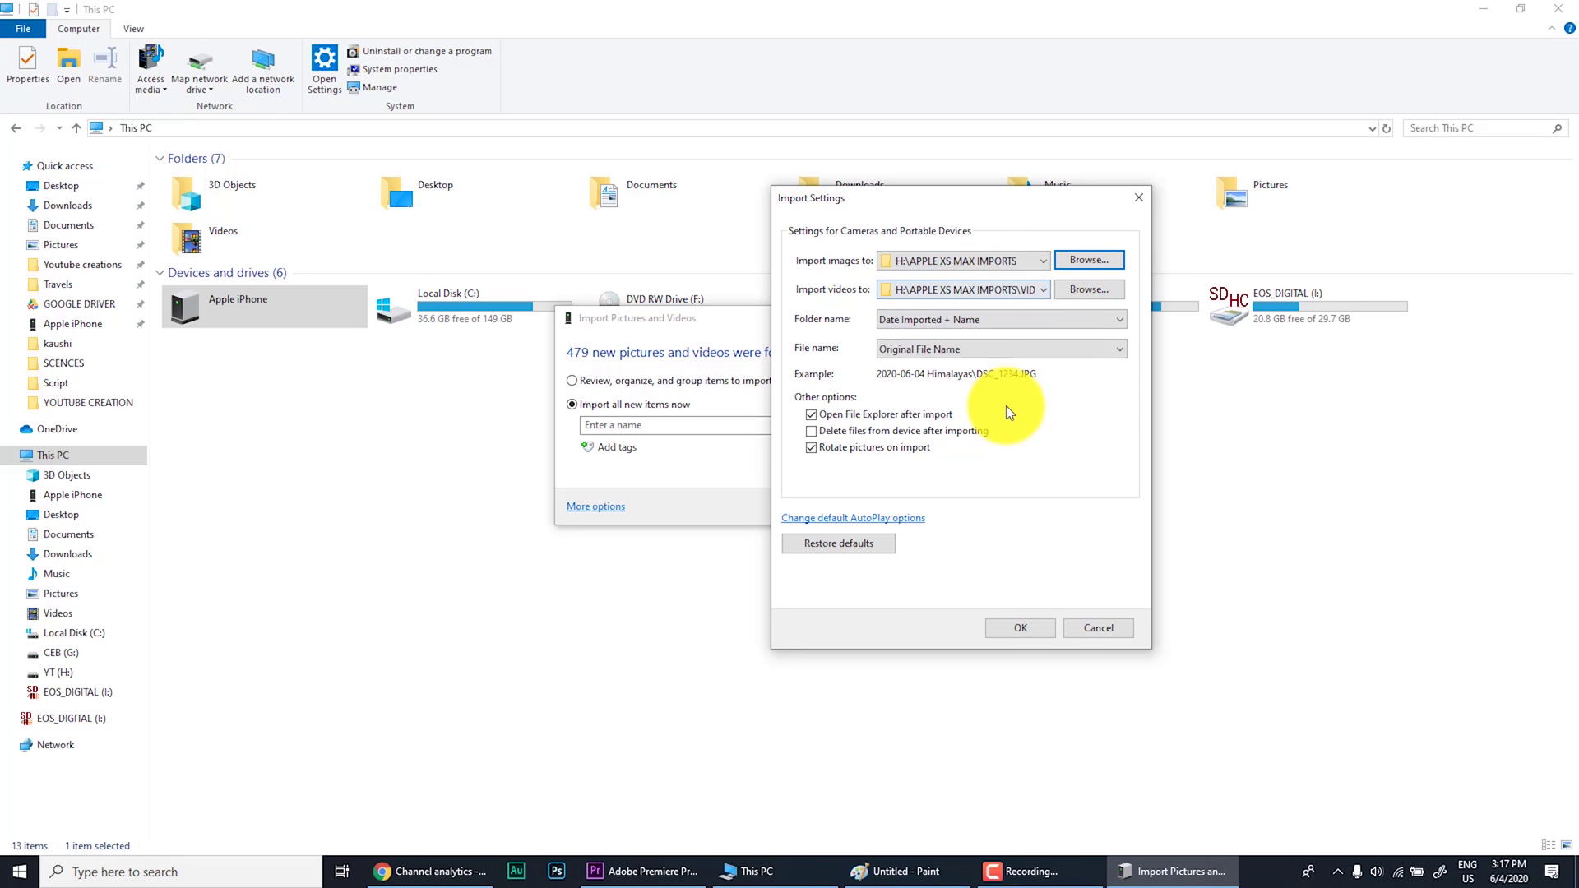
left_click(1019, 630)
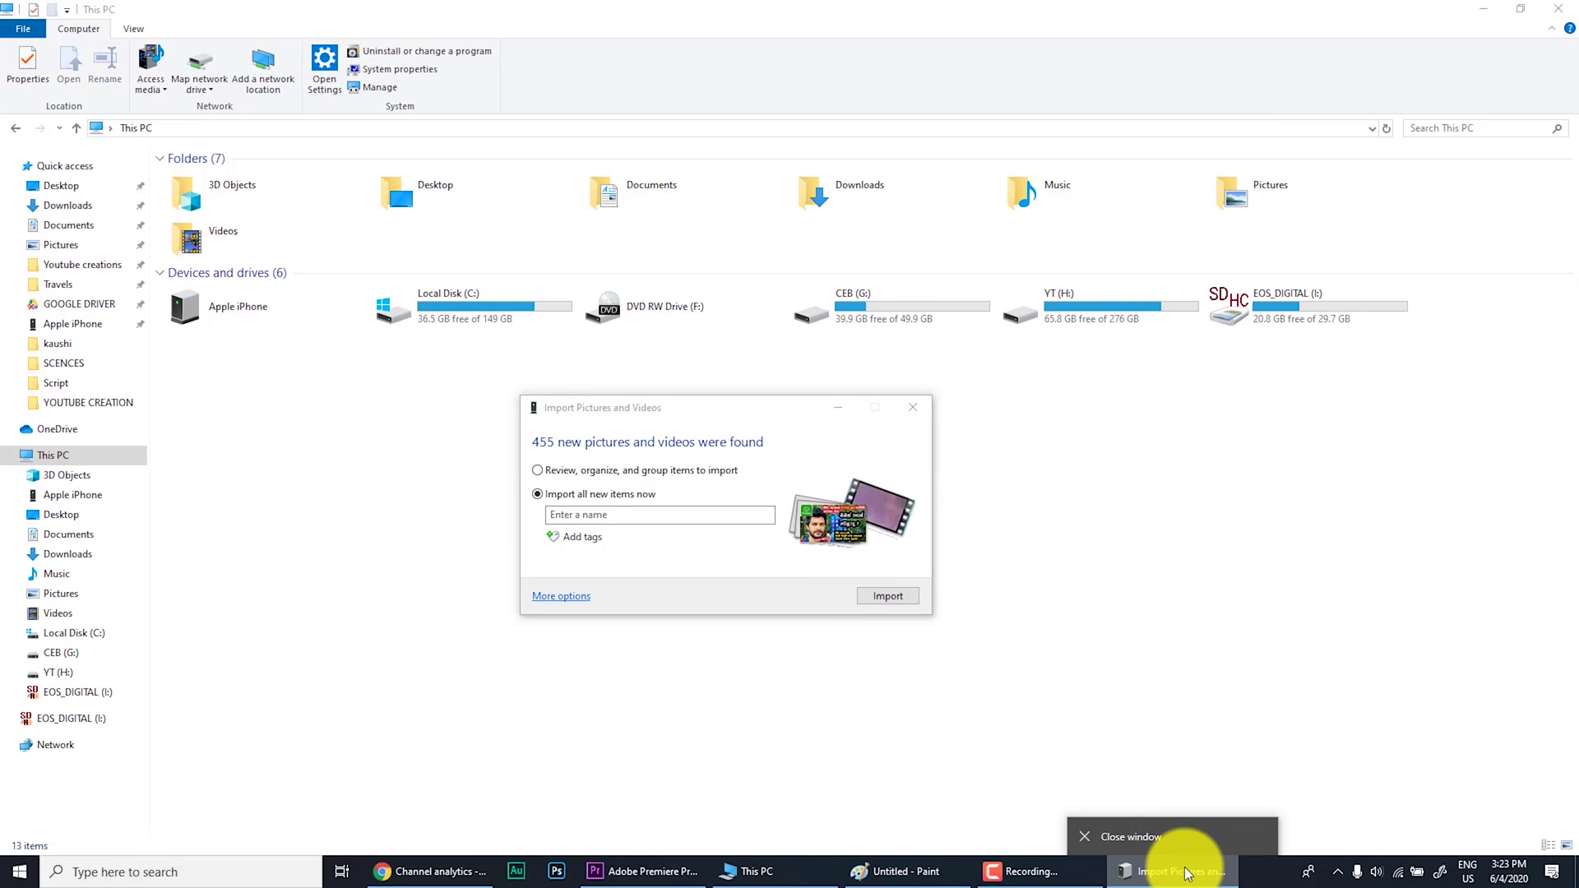
- Bring the Import Pictures and Videos prompt back and import all 455 new items
left_click(1187, 873)
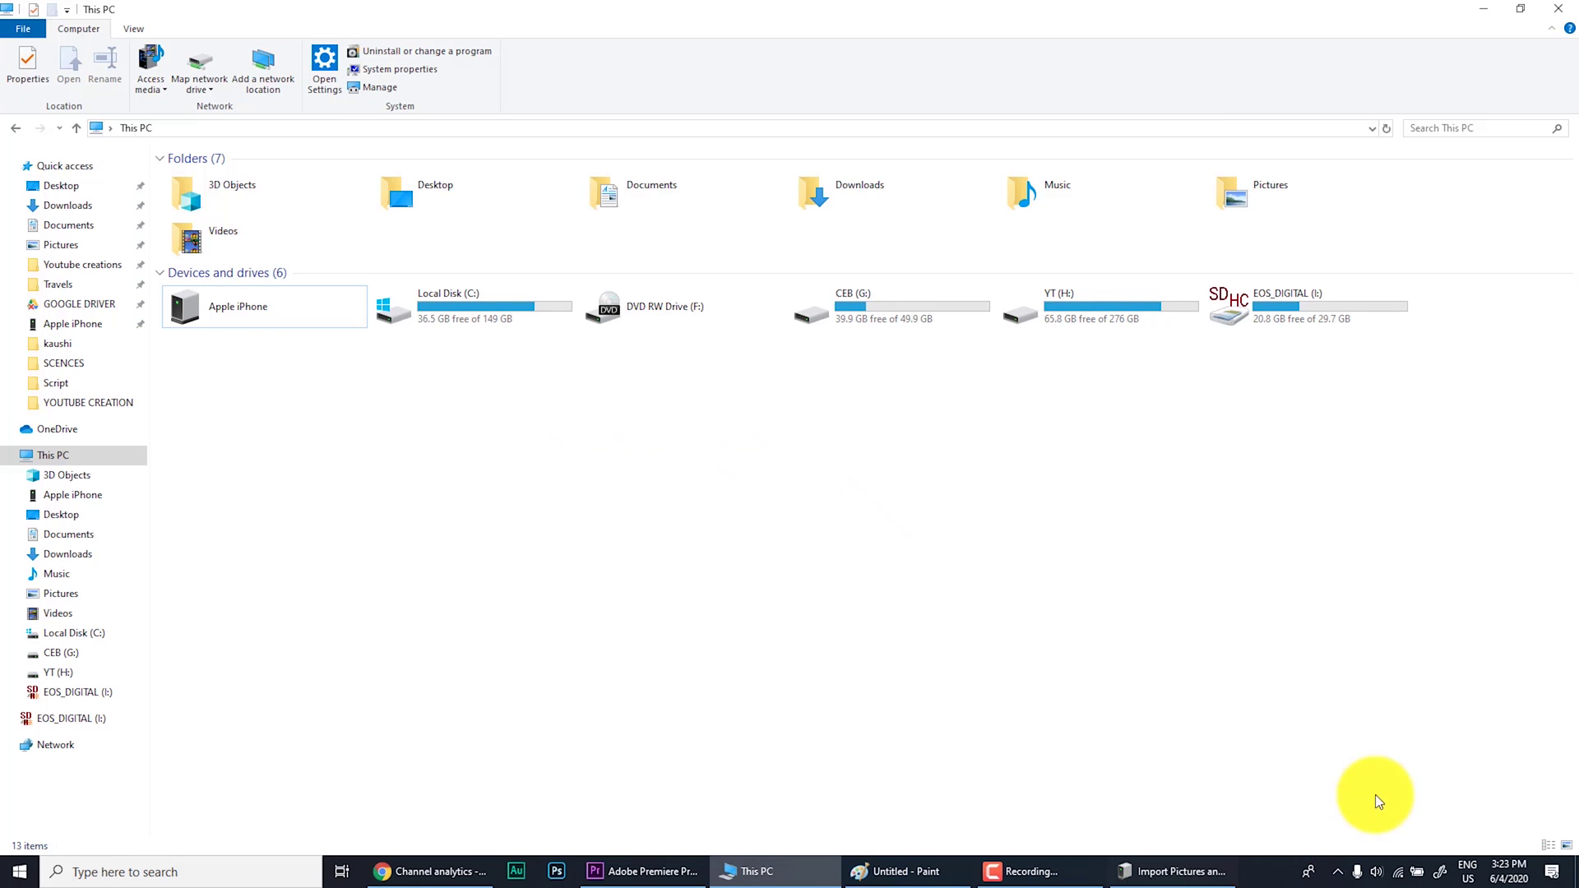
left_click(1194, 870)
left_click(1024, 870)
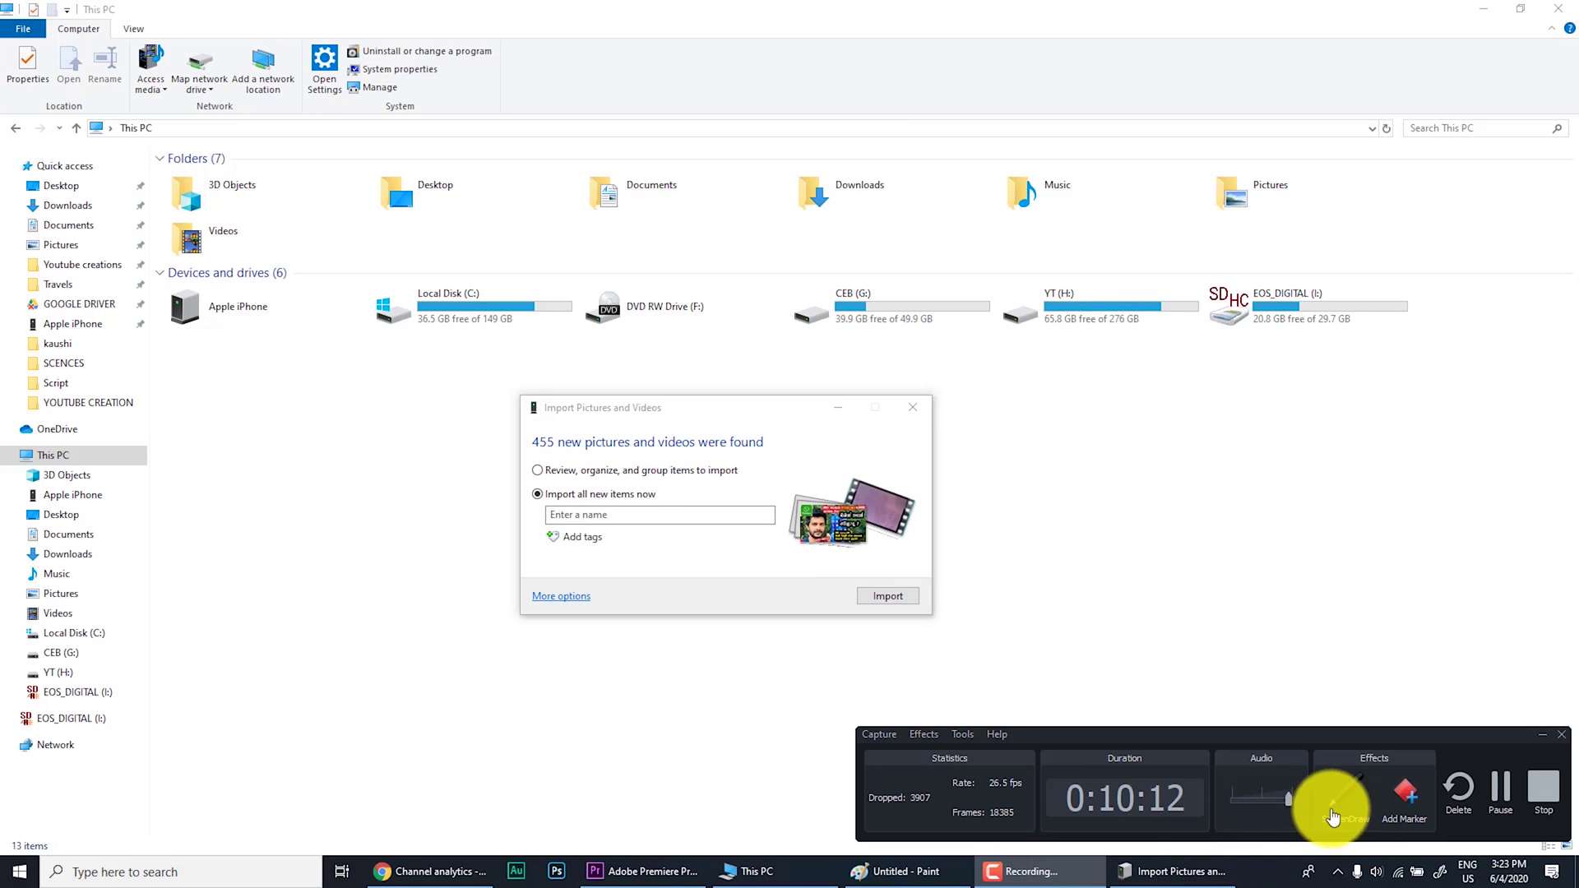
left_click(1492, 791)
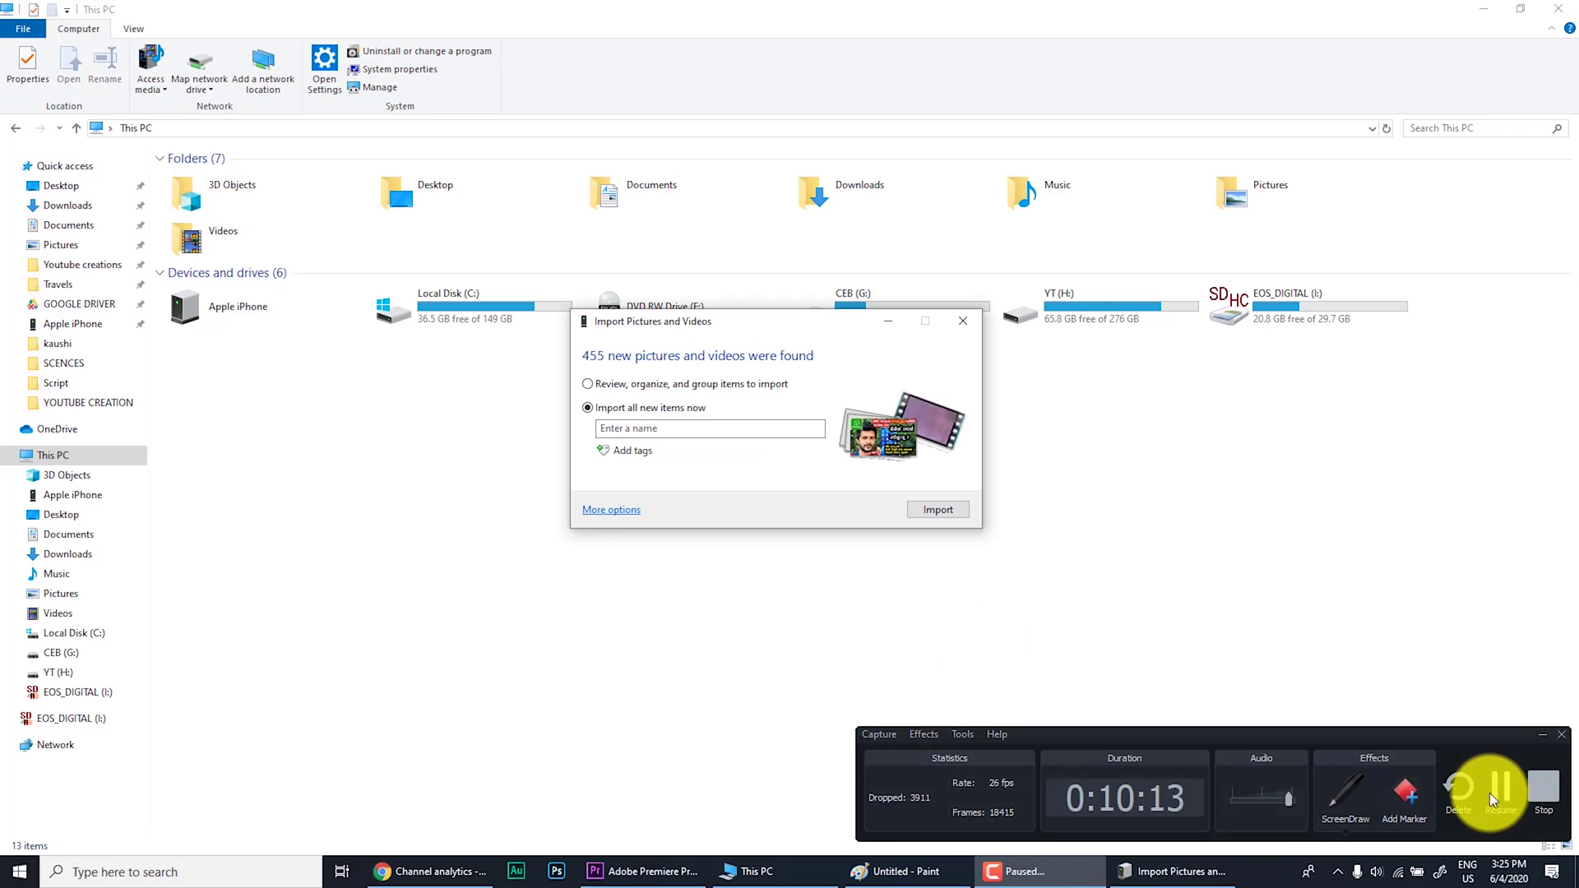
left_click(940, 511)
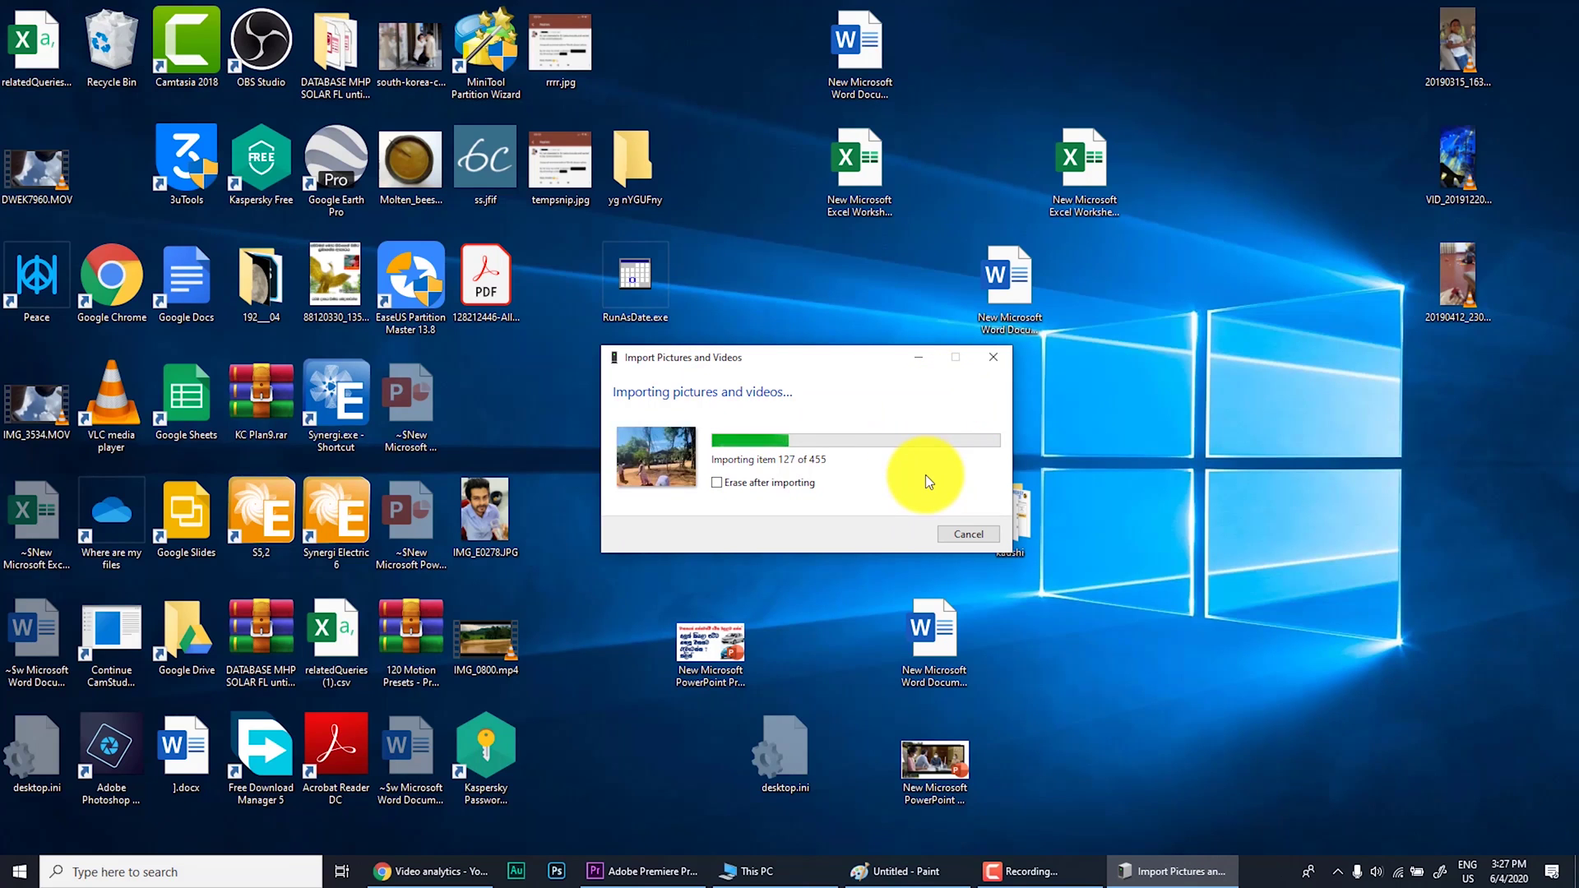
left_click_drag(747, 357, 768, 355)
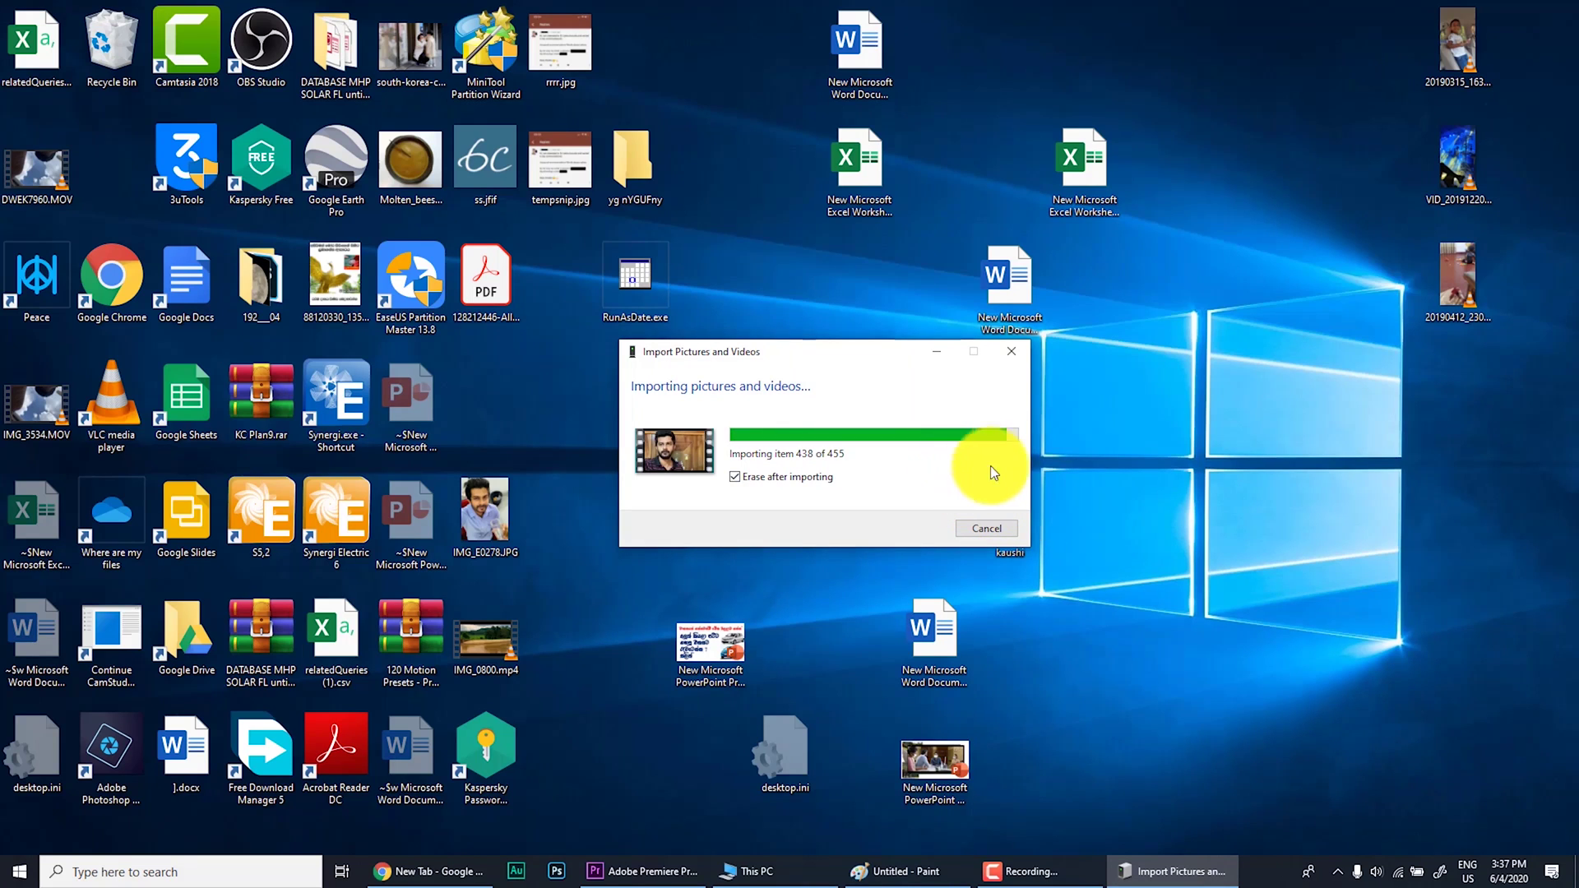
- Maximize the Imported Pictures and Videos window and scroll down through the imported files
mouse_move(1179, 880)
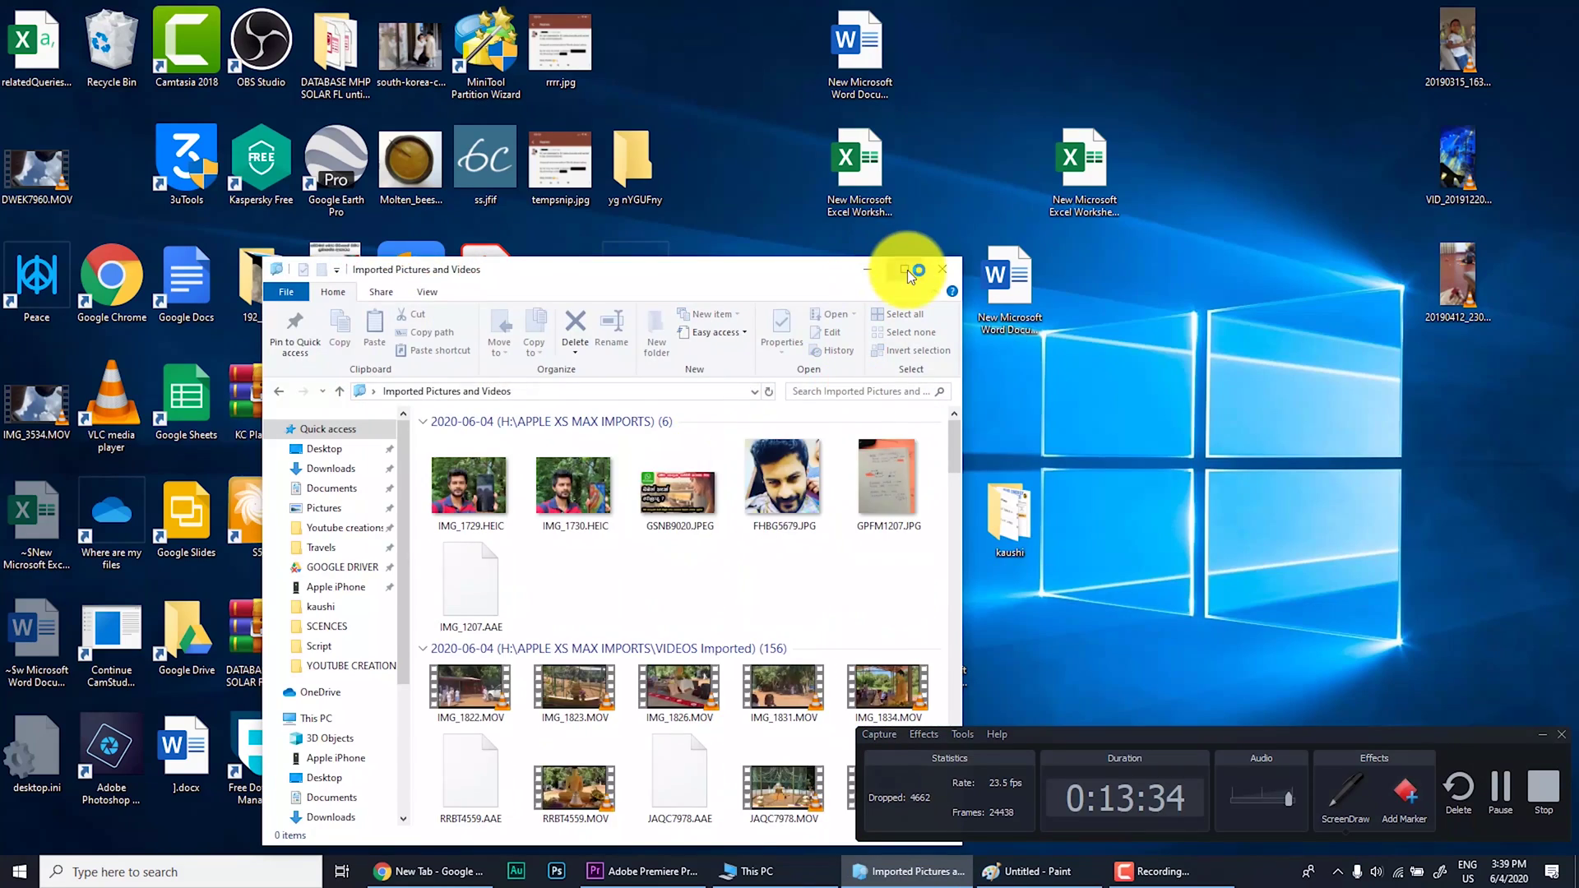
left_click(904, 269)
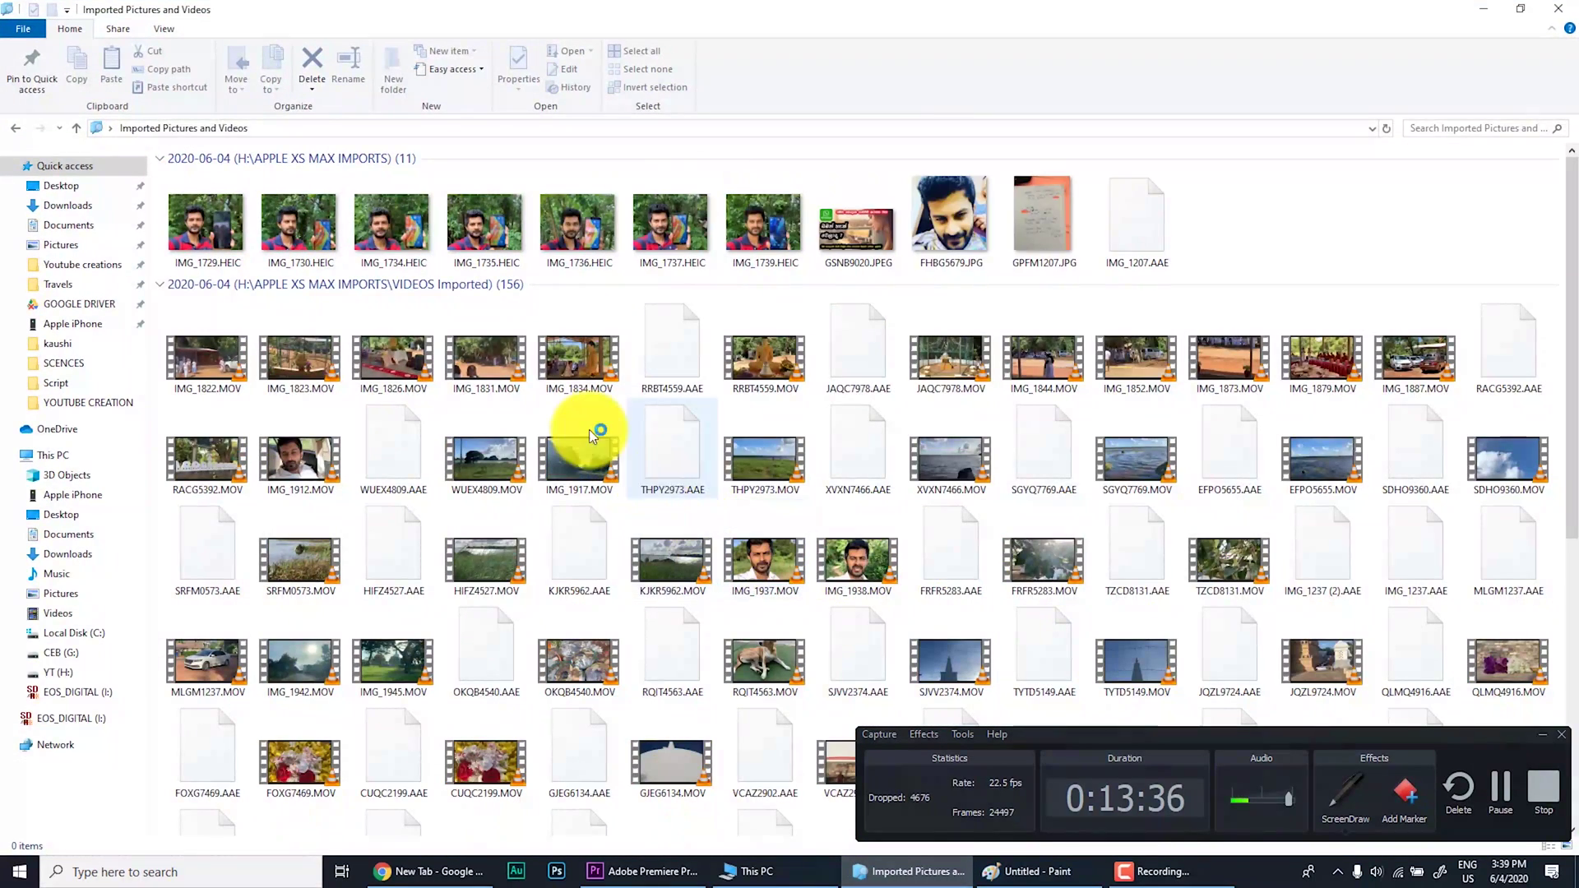
scroll(567, 426, "down", 3)
scroll(565, 421, "down", 5)
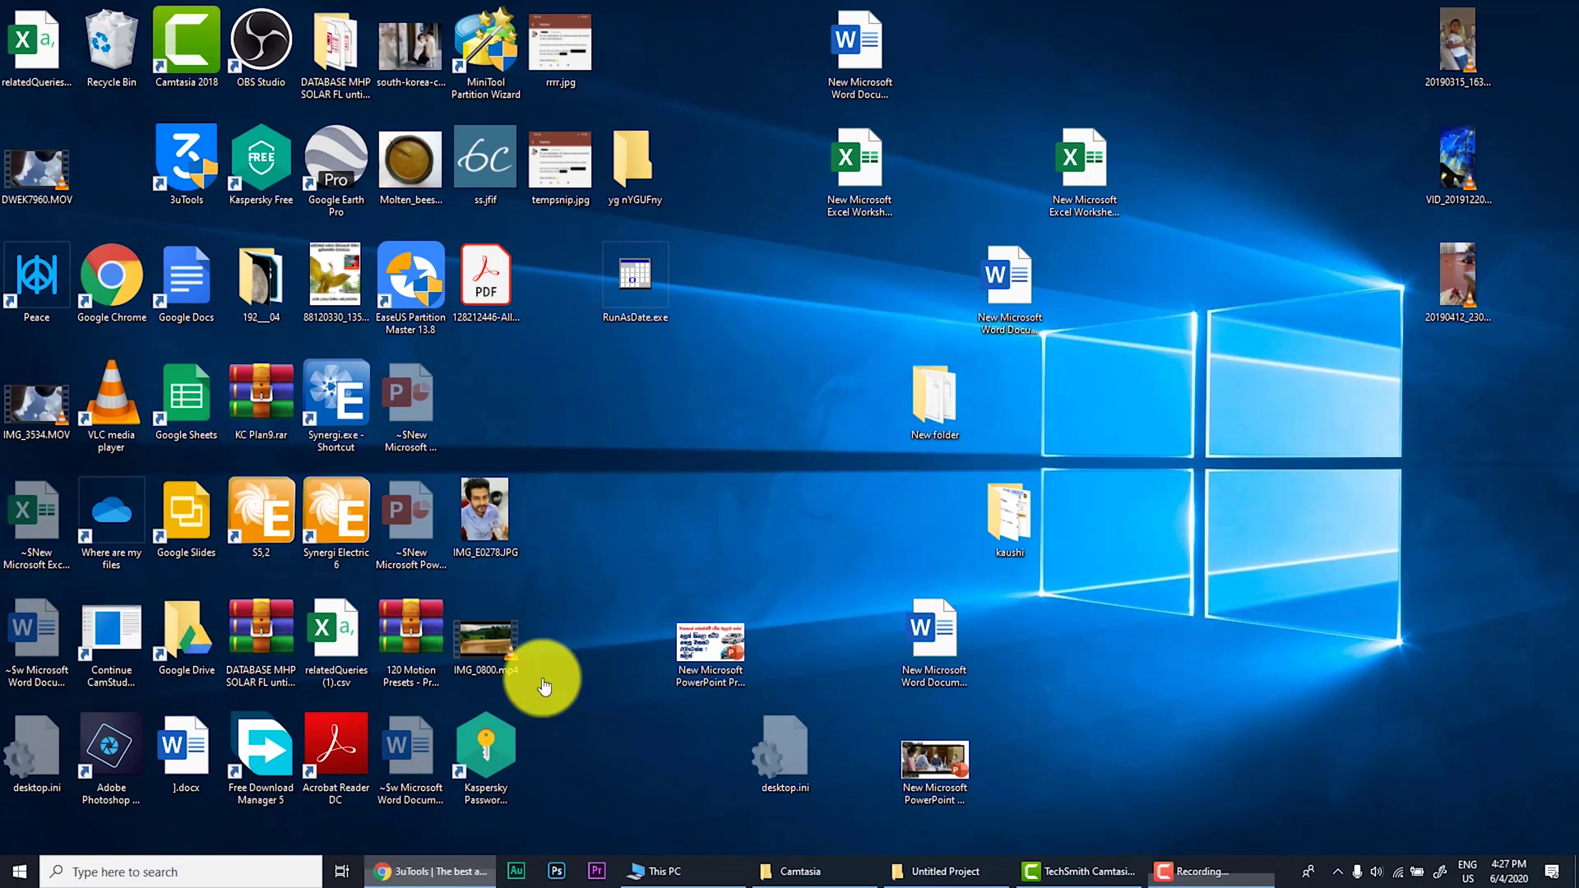
- View the 3uTools page in Chrome, cancel the installer download, then minimize Chrome
left_click(430, 870)
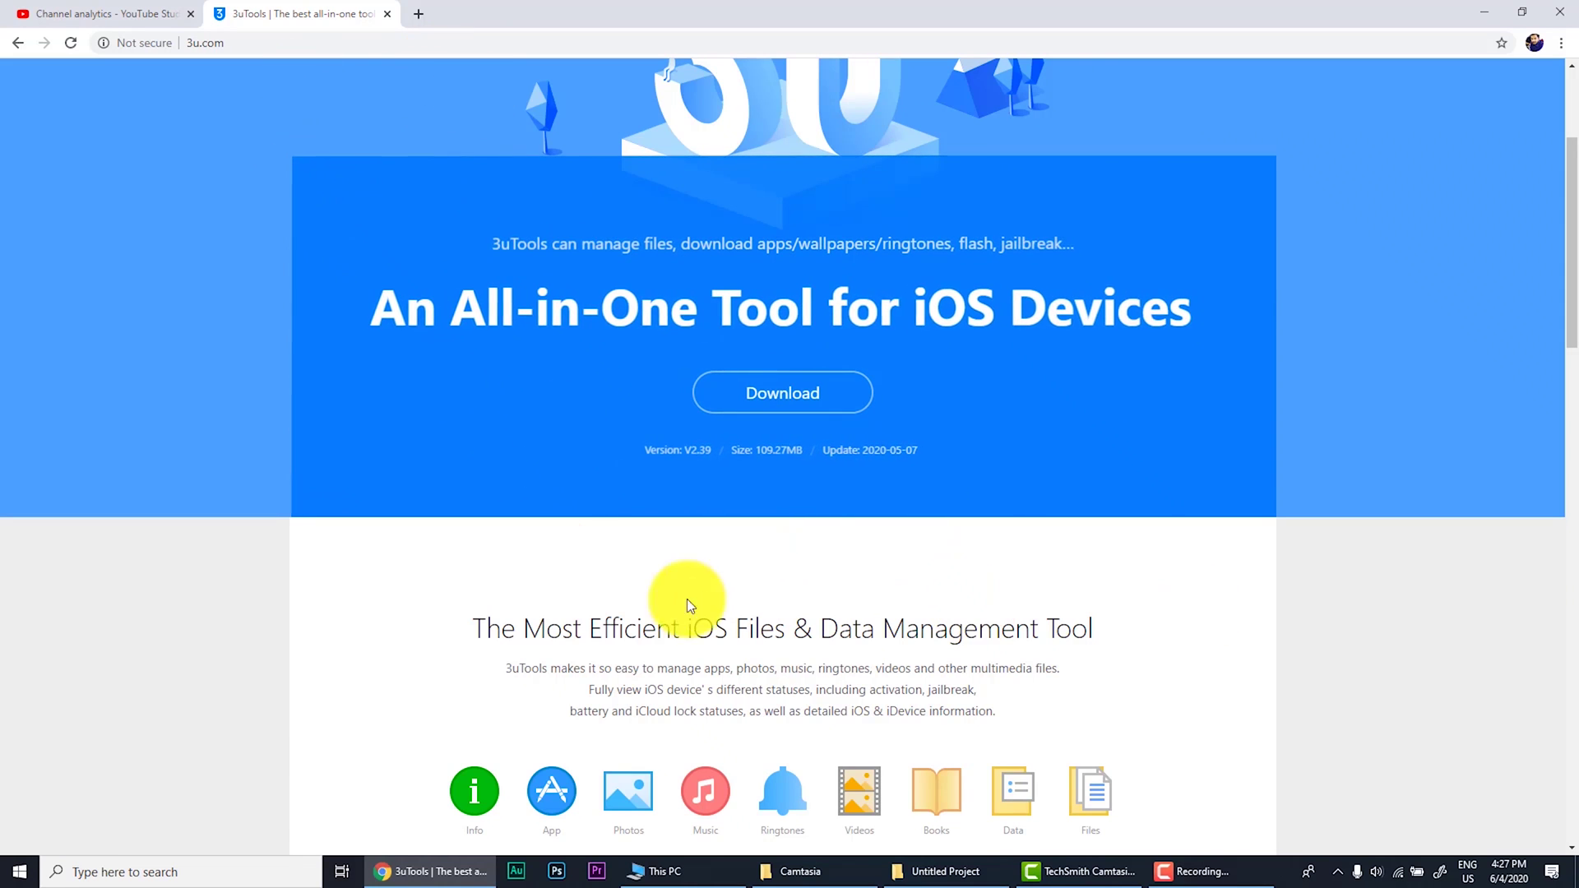
scroll(445, 358, "up", 3)
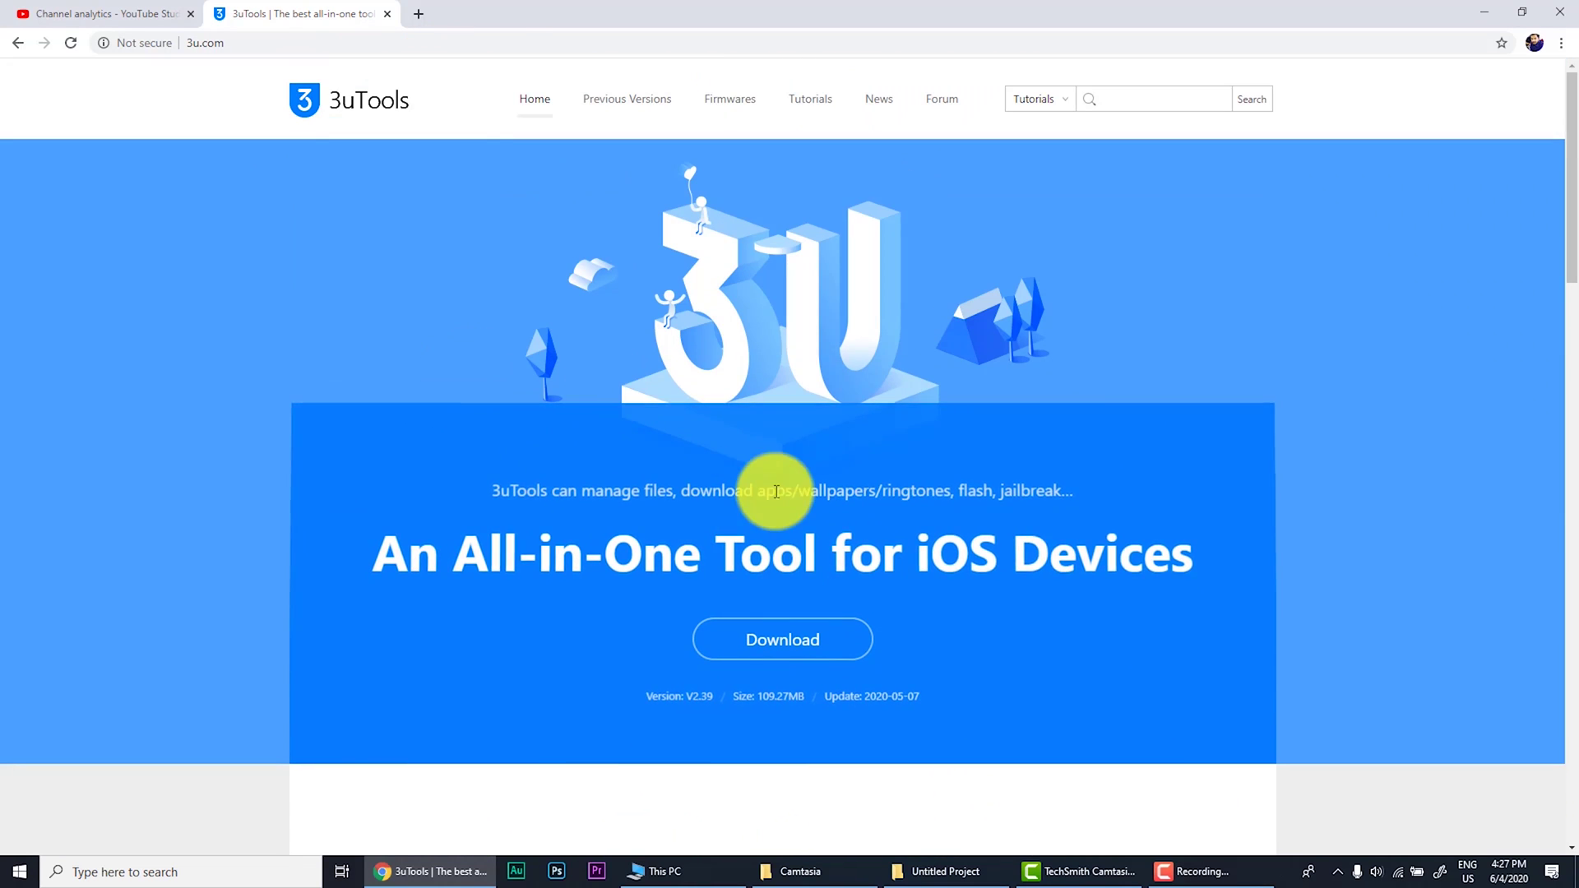
left_click(826, 644)
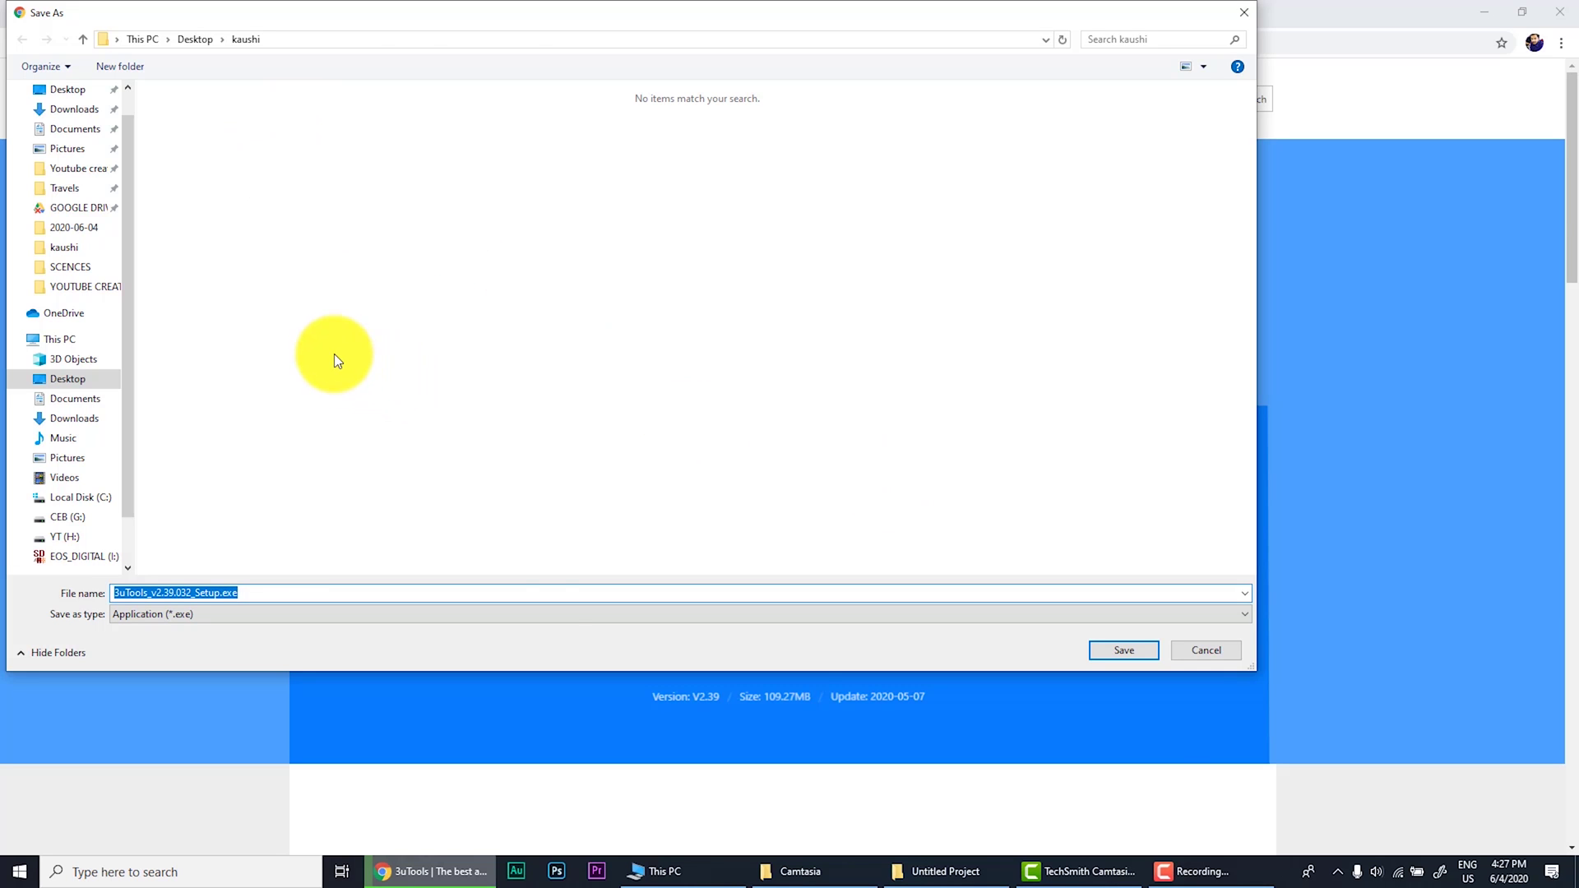
left_click(1205, 651)
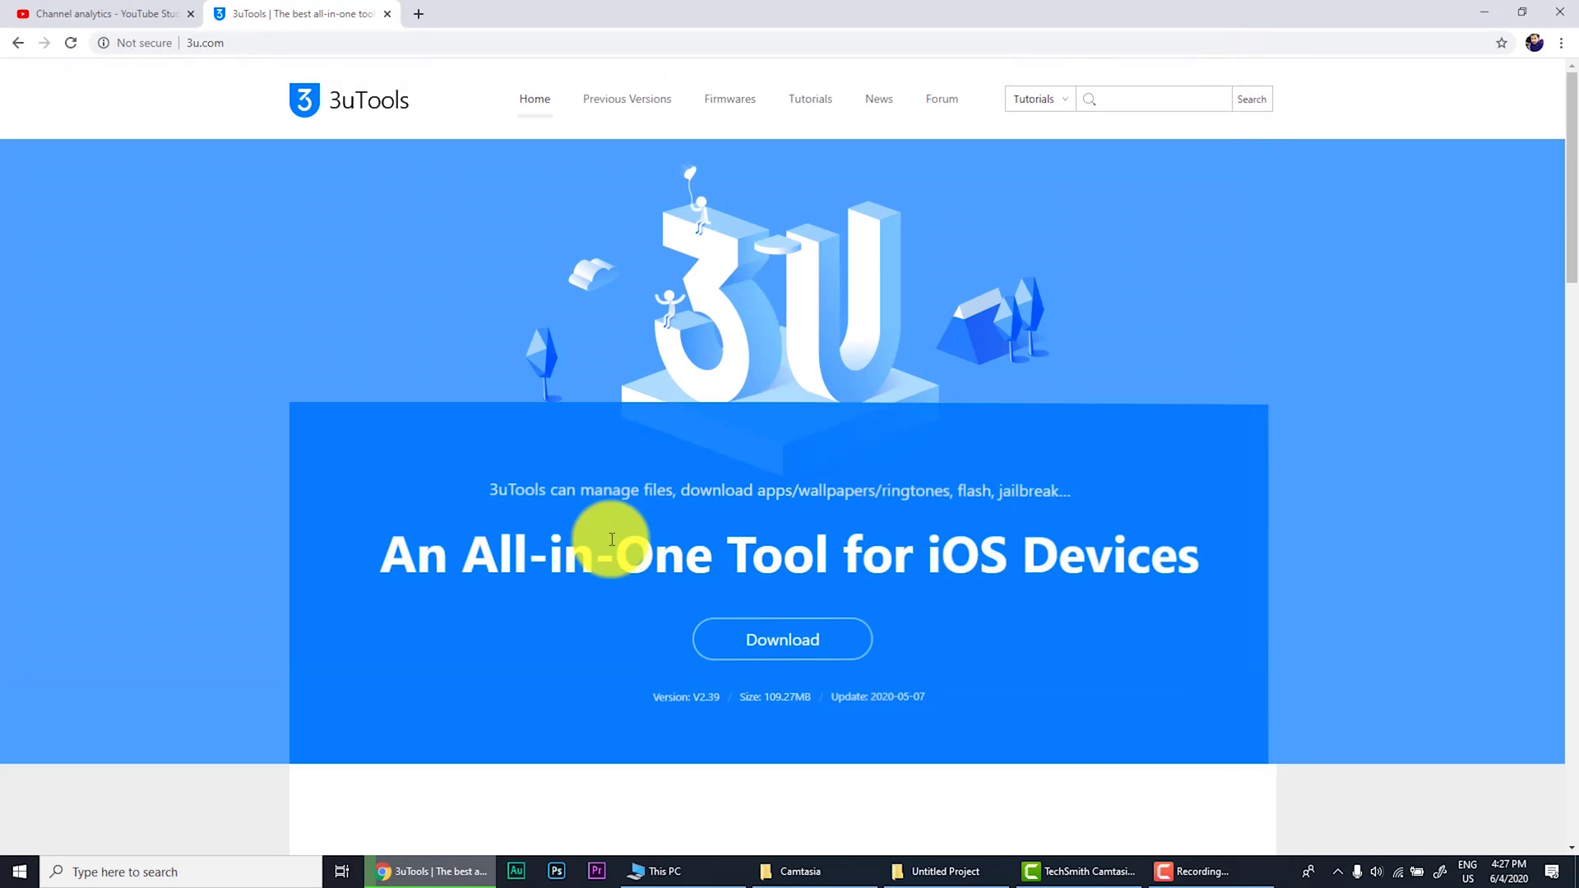
left_click(1572, 876)
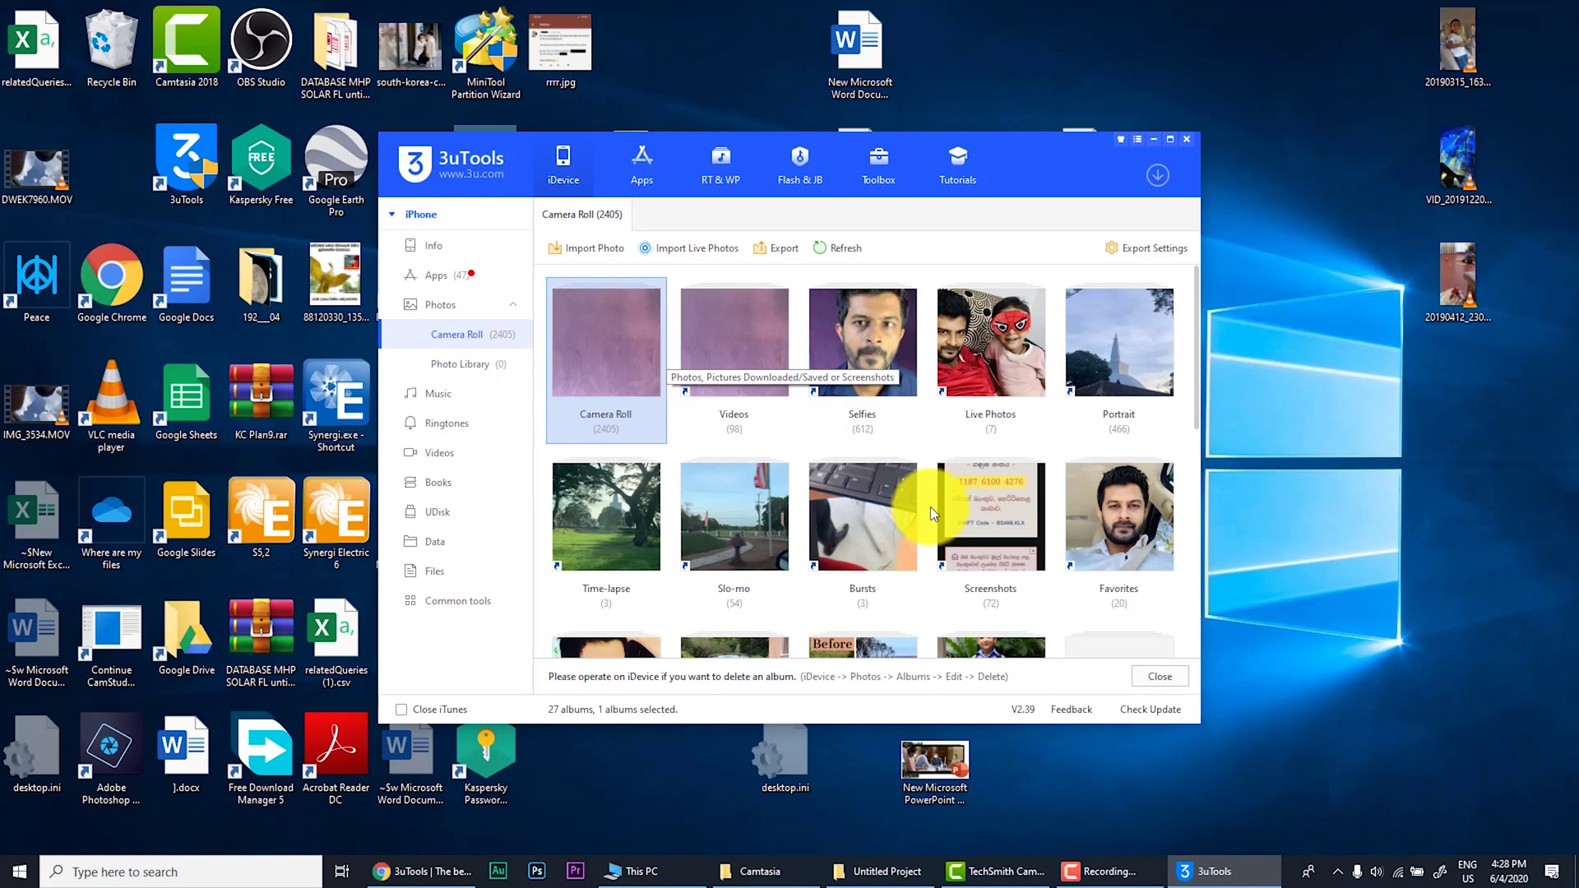
- Select a single photo in Camera Roll and export it to the desktop's New folder
right_click(606, 338)
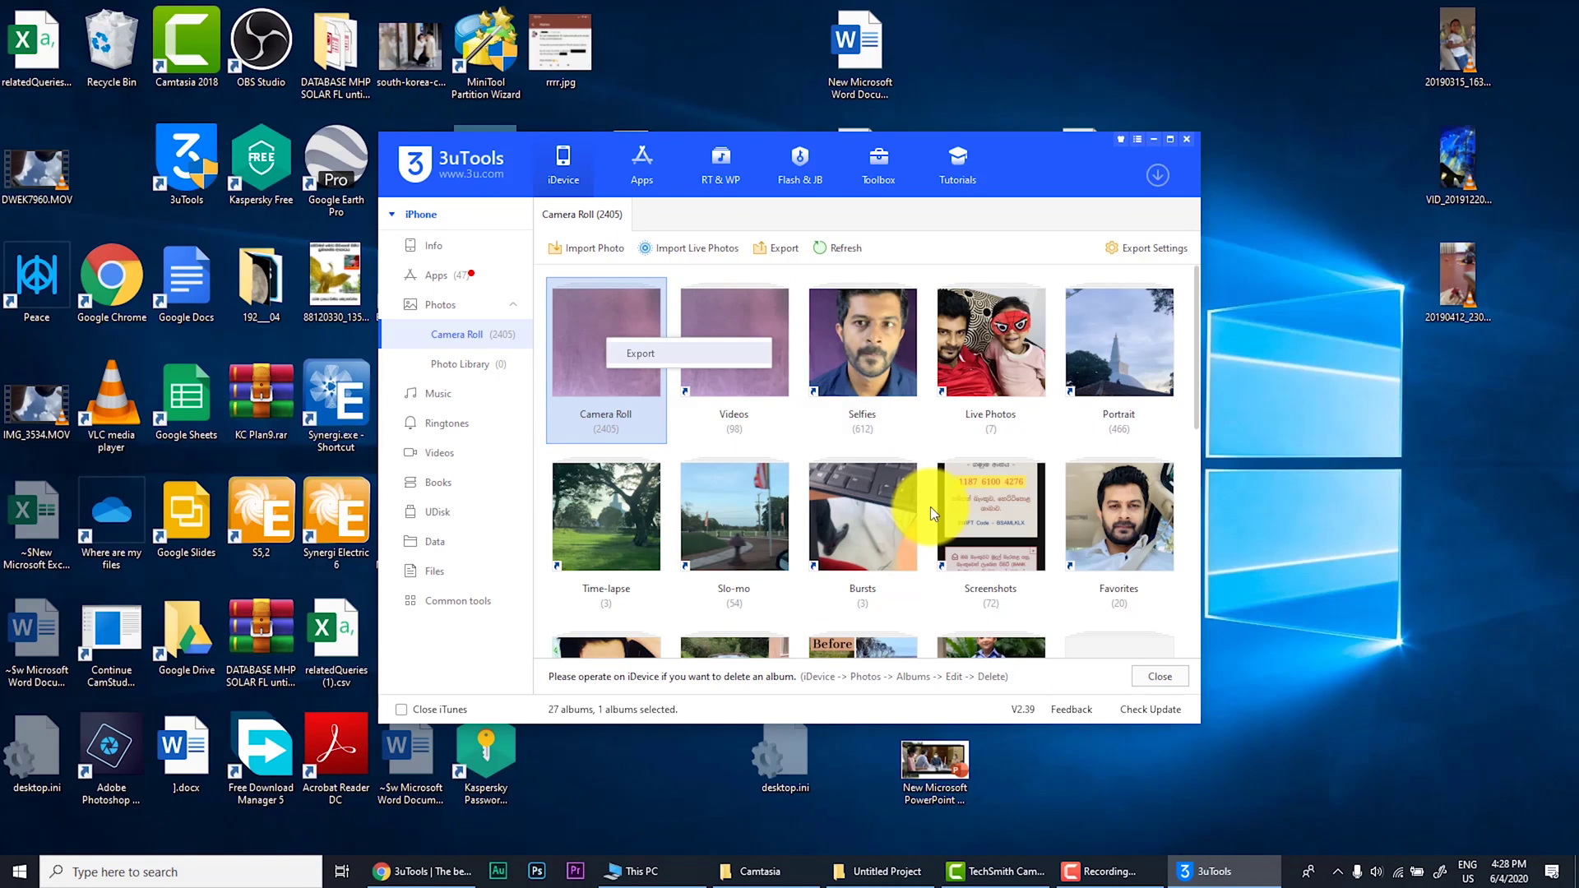
left_click(641, 353)
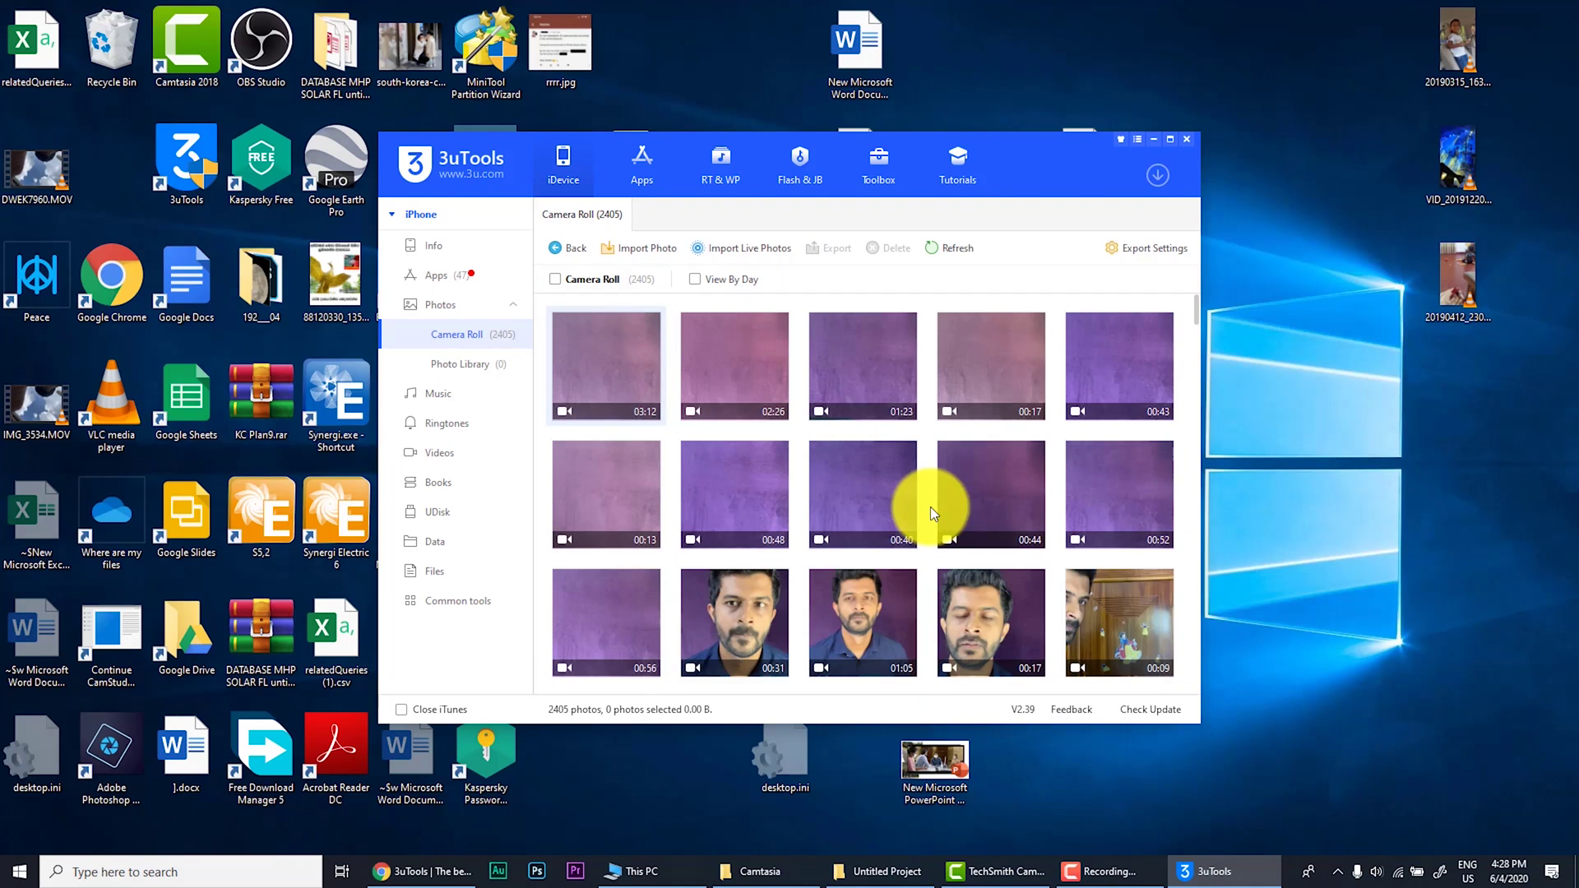
scroll(930, 506, "down", 5)
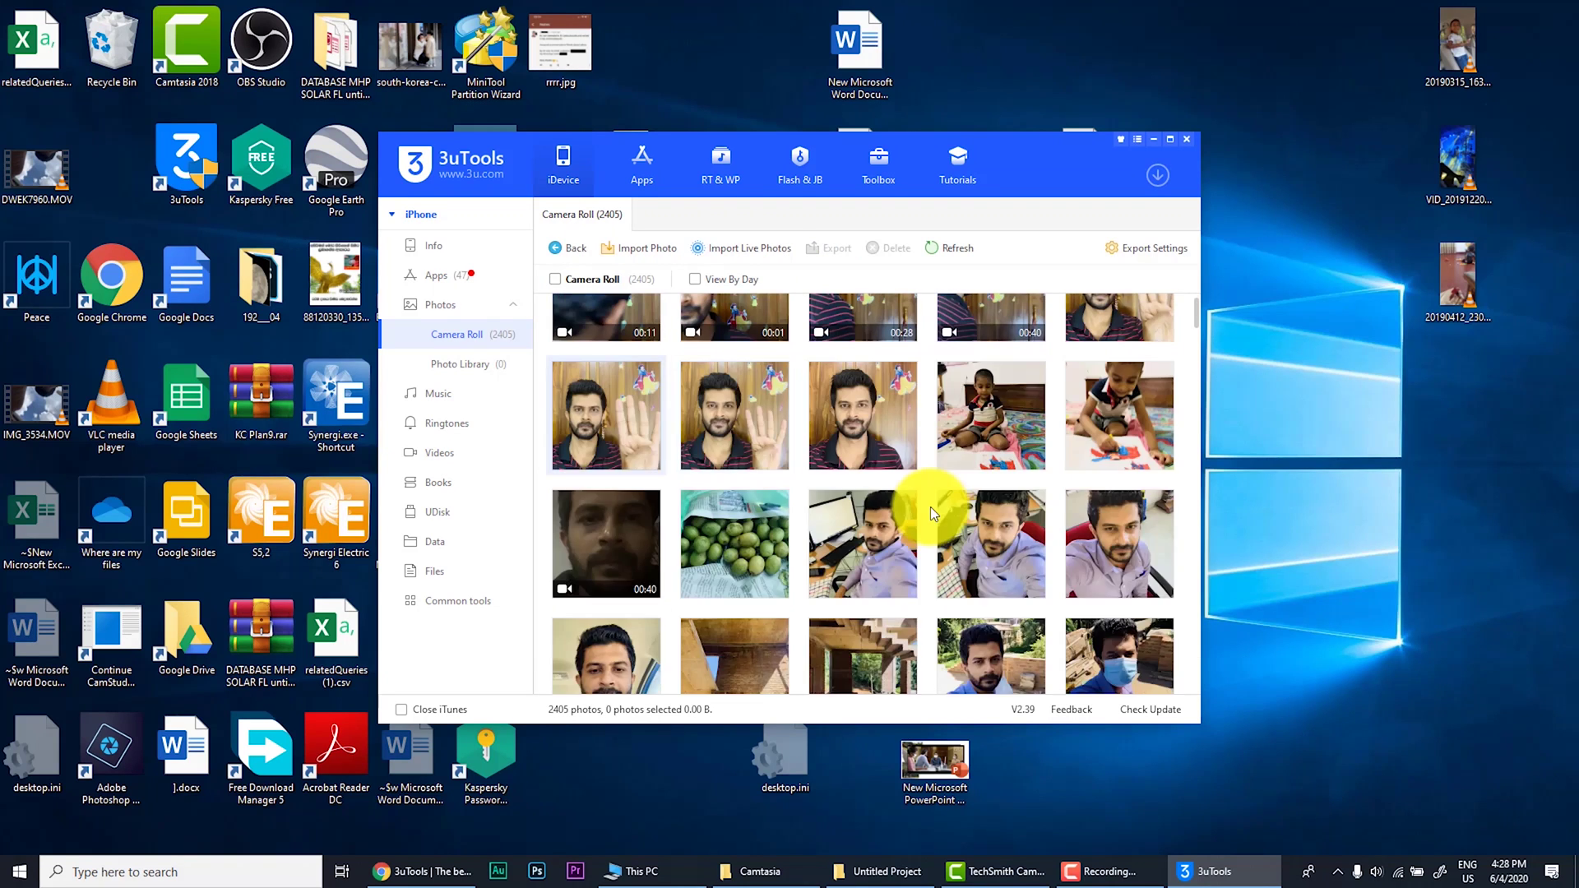
key("Right")
key("Right")
key("Left")
key("Left")
scroll(930, 506, "up", 2)
key("shift+Up")
key("shift+Right")
key("shift+Right")
key("shift+Right")
key("Right")
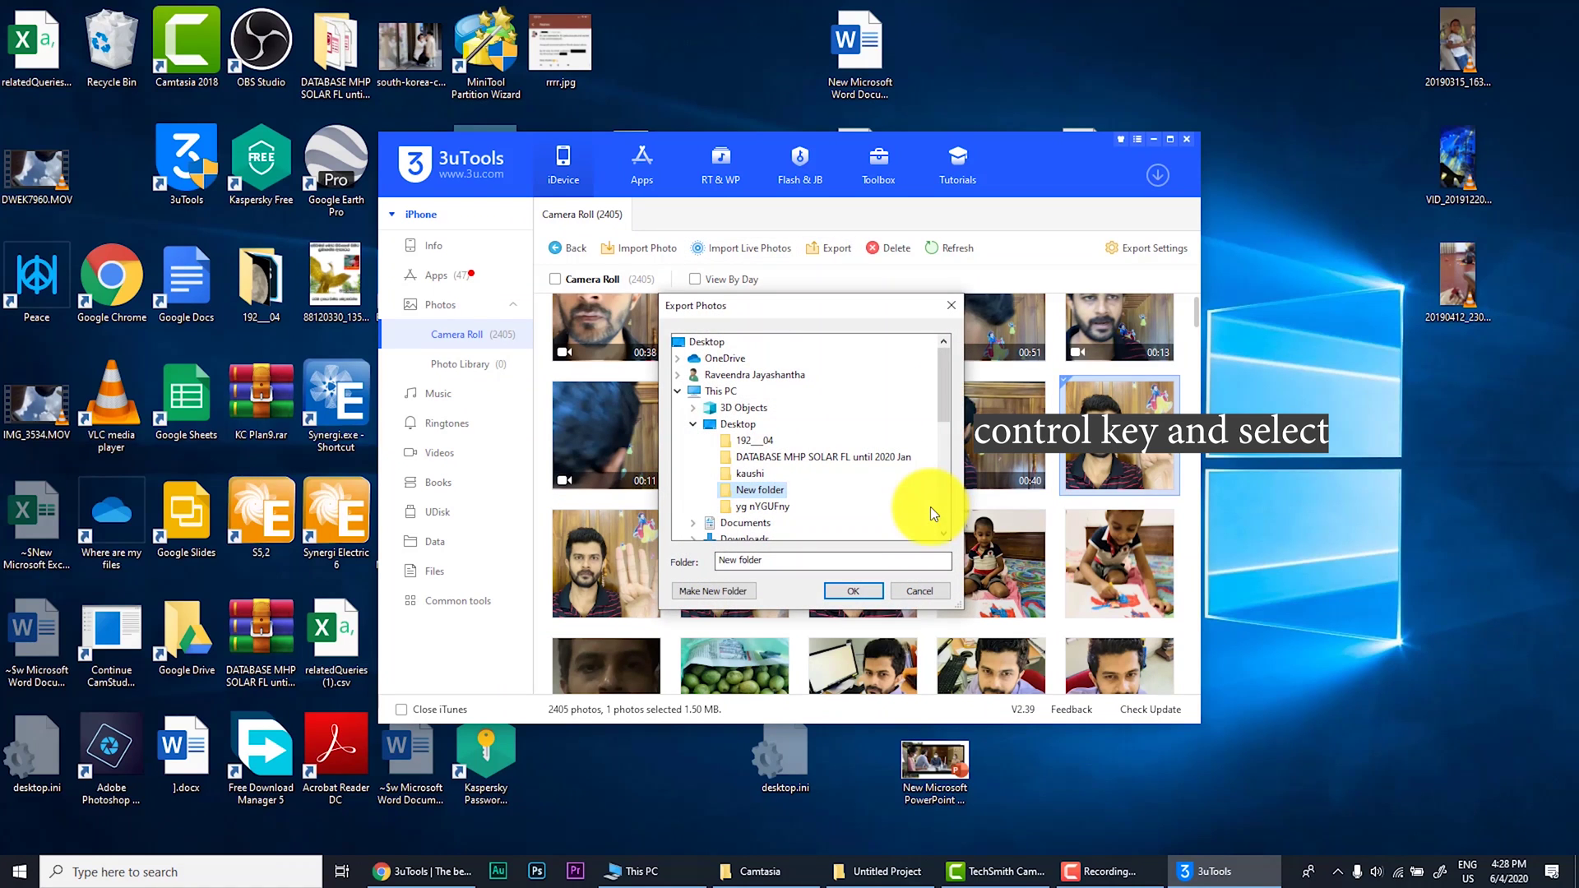
key("Return")
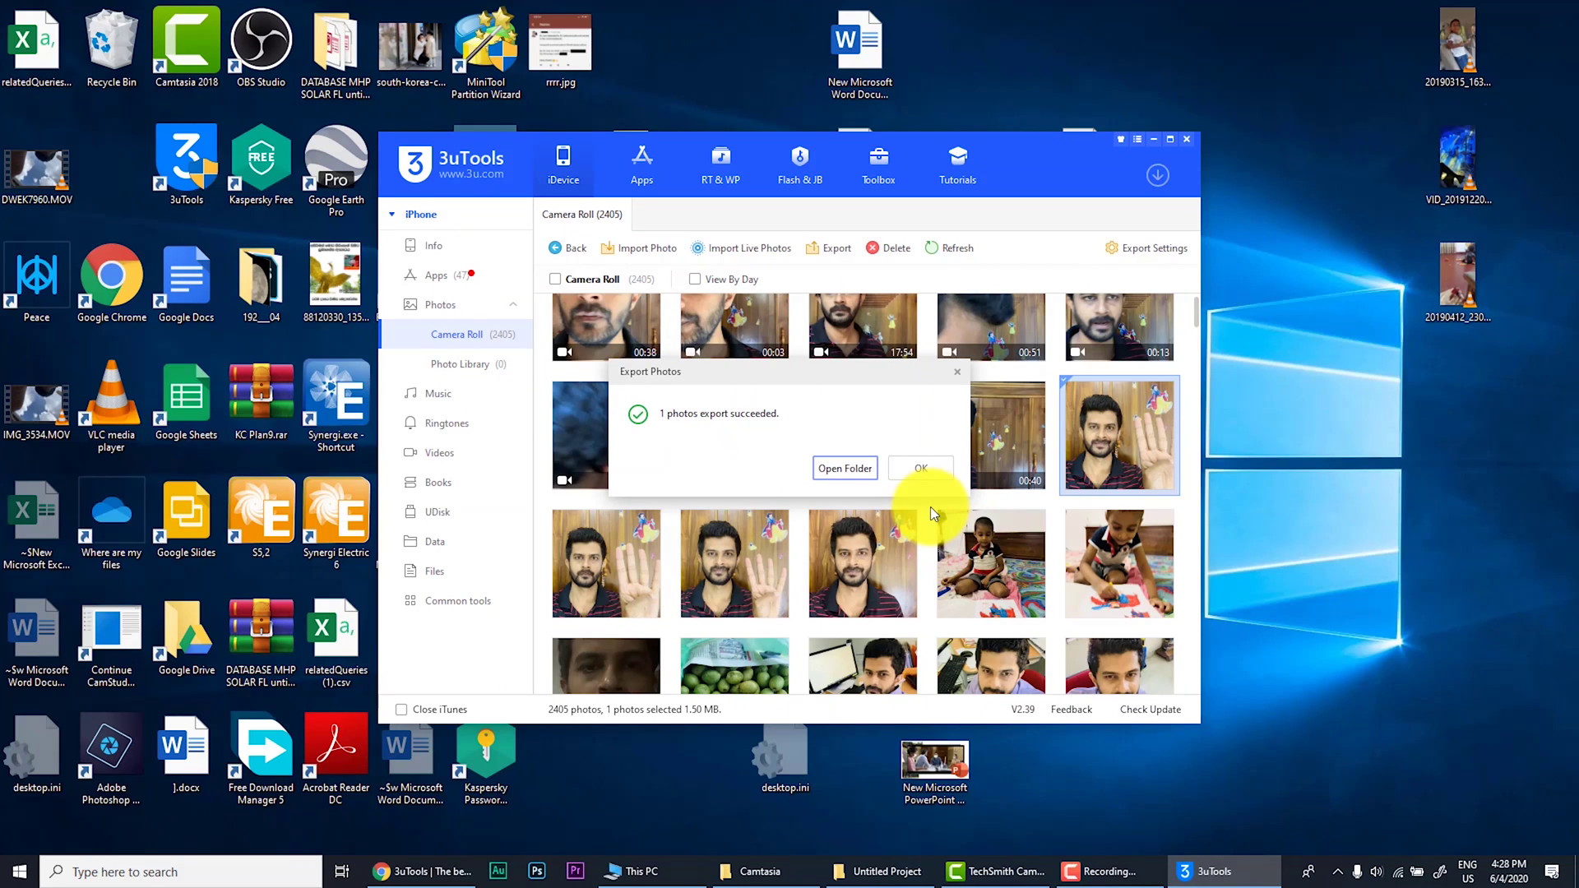